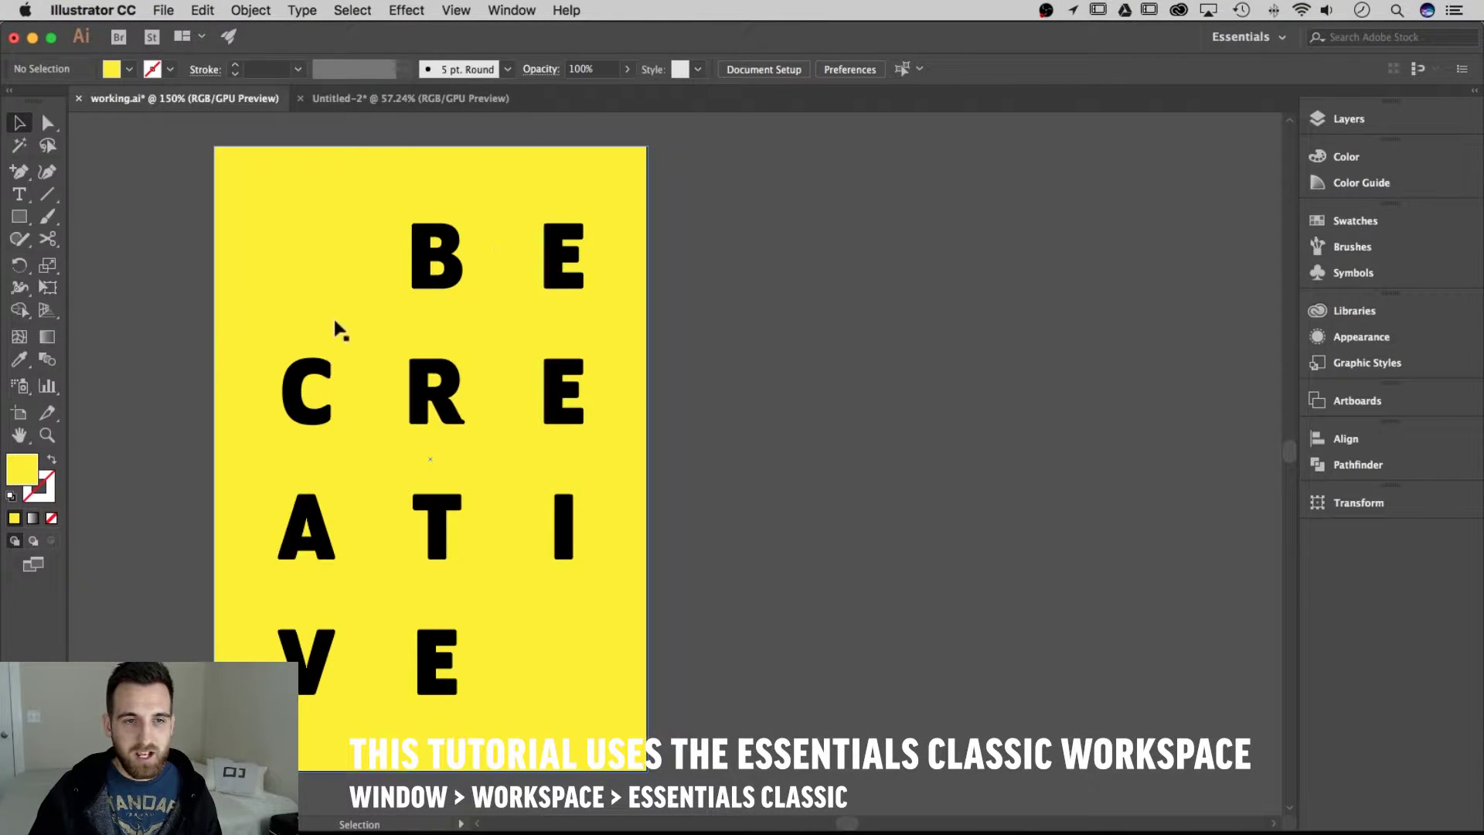
Duplicate the yellow poster artboard to the right with Edit Artboards.
scroll(830, 594, "right", 3)
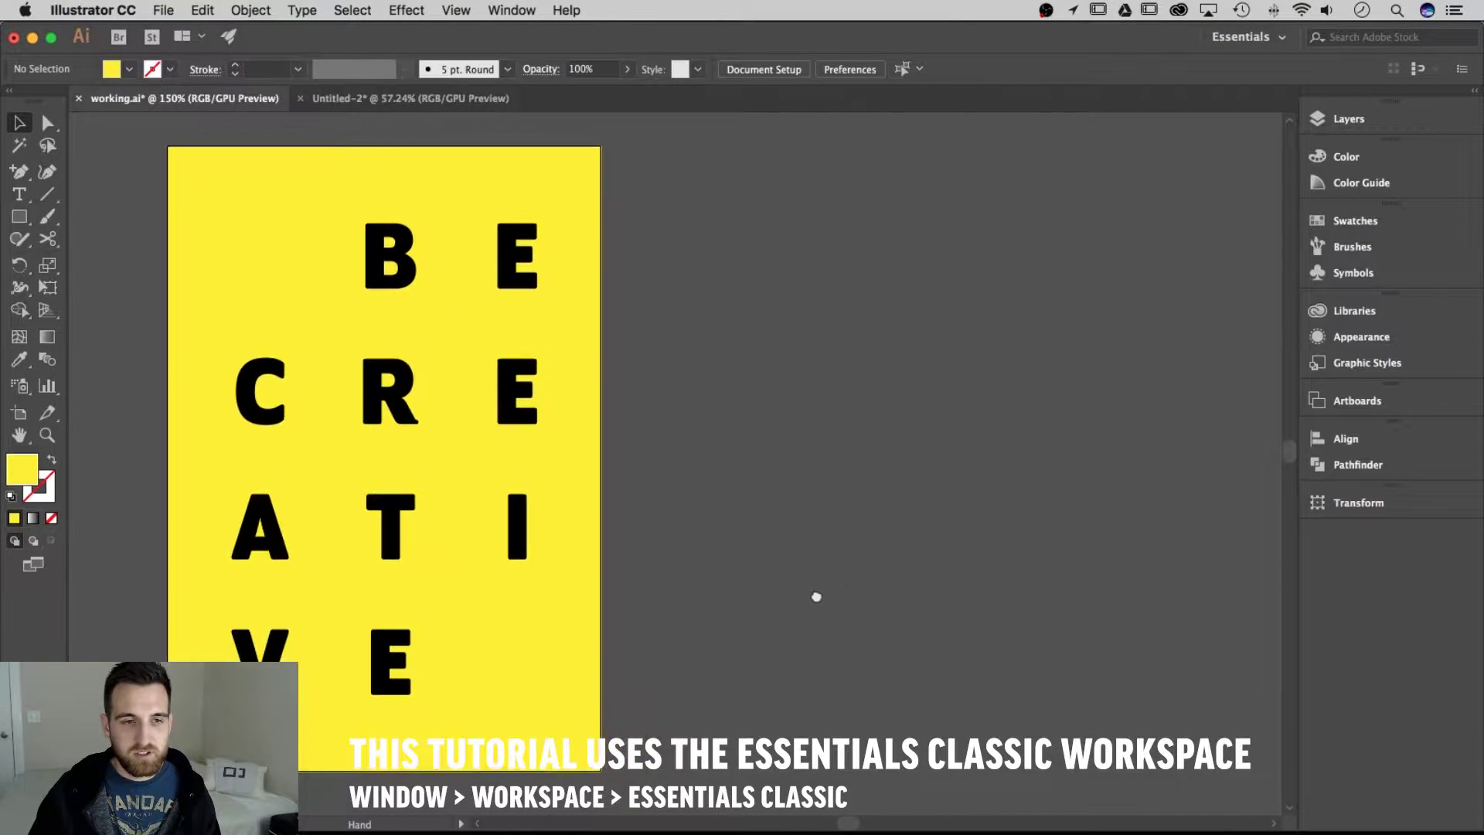
left_click(746, 71)
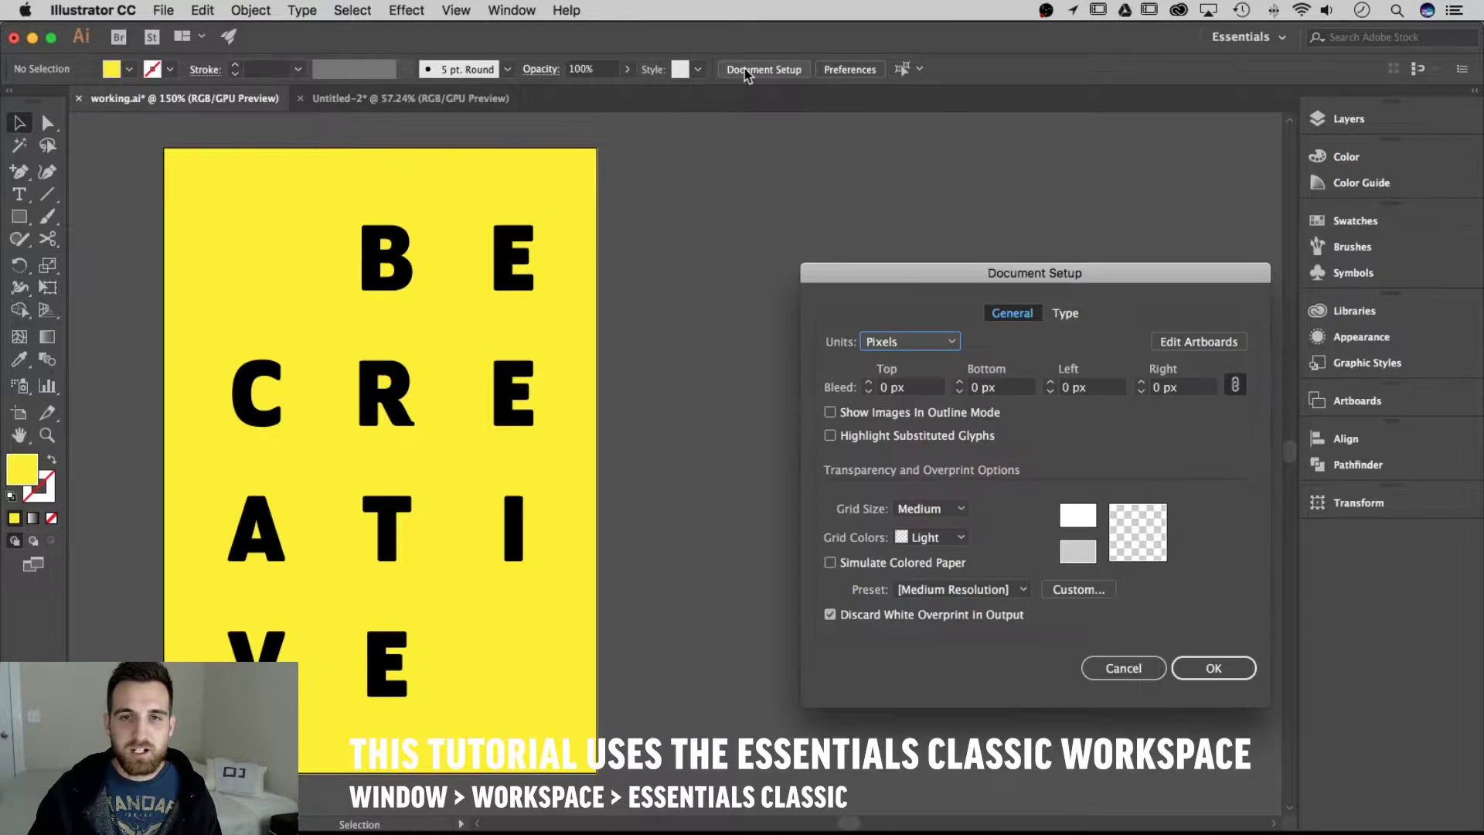
left_click(1194, 344)
left_click_drag(427, 169, 885, 179)
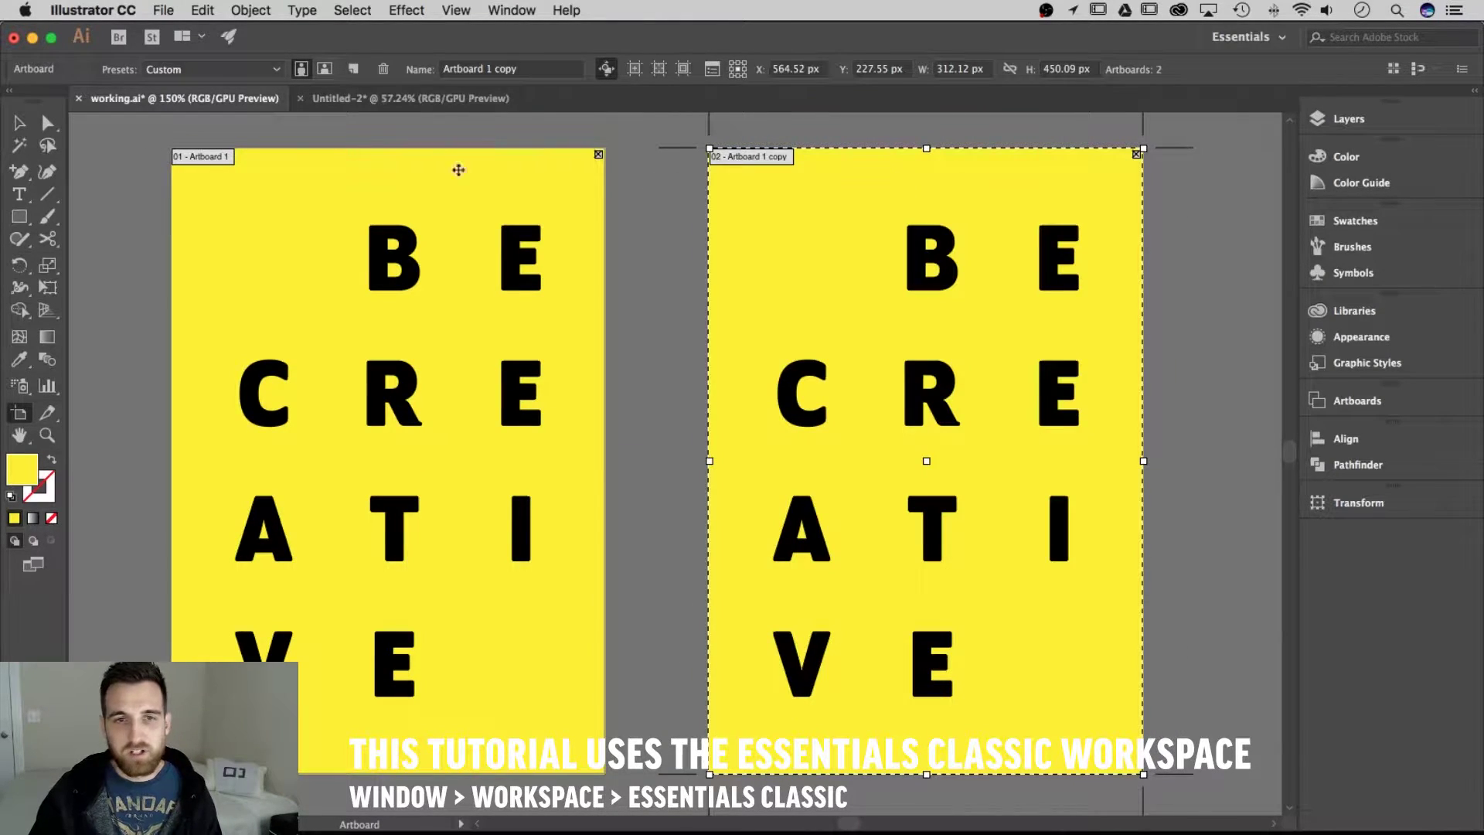
Delete the copied letters and yellow background from the new artboard.
left_click(19, 122)
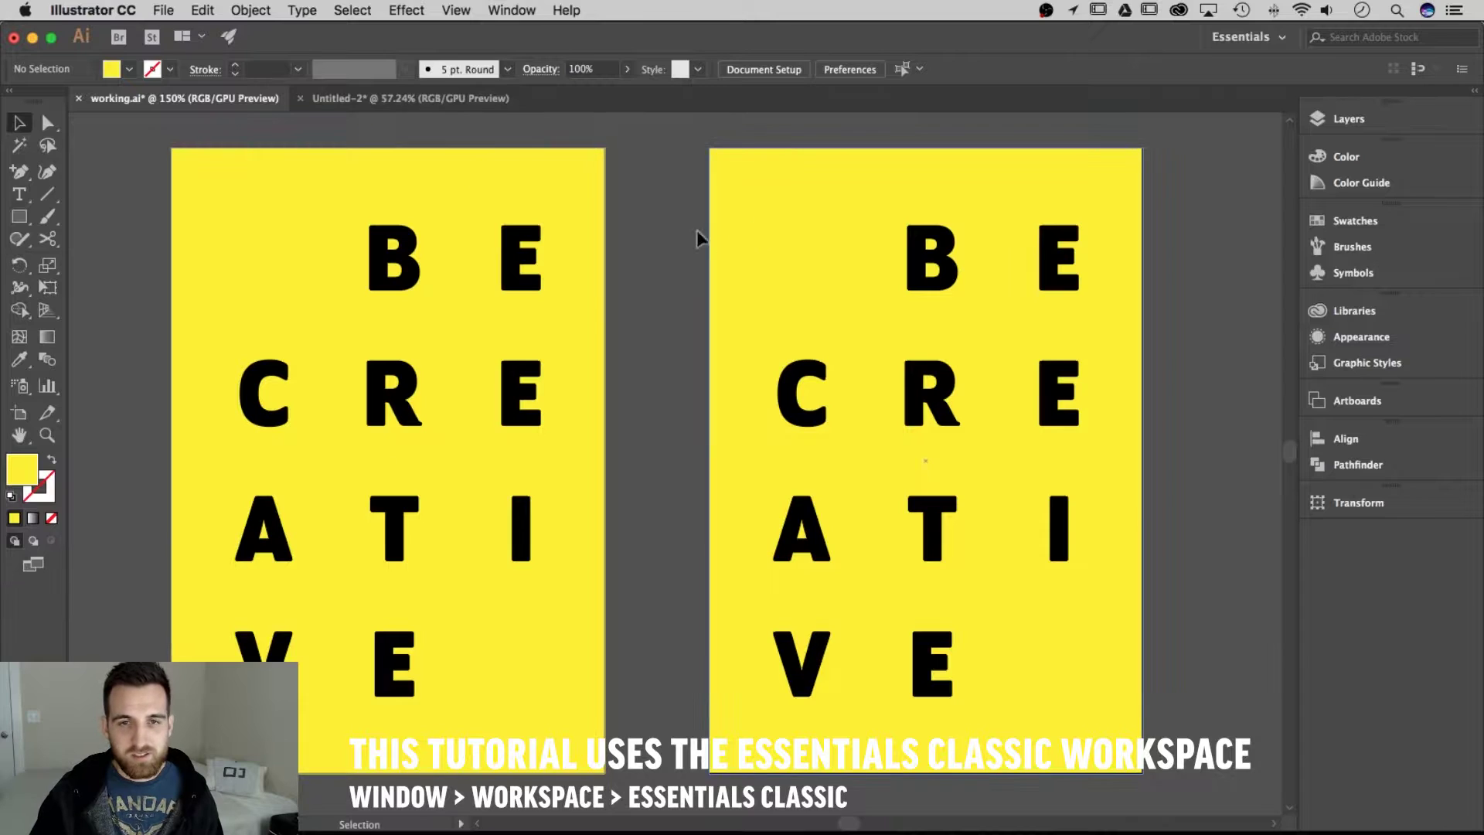
left_click(958, 283)
key("Delete")
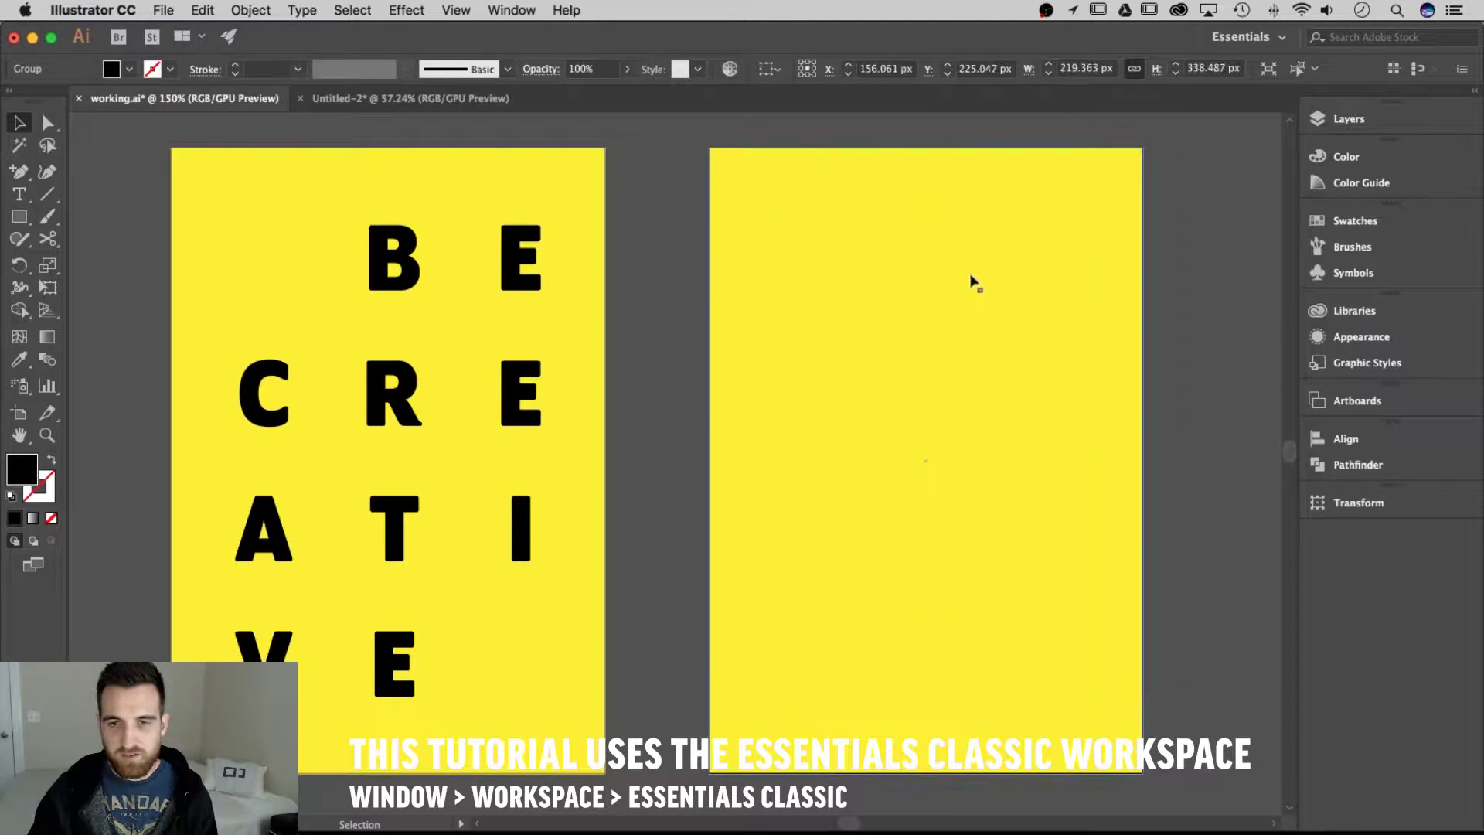
left_click(972, 290)
key("Delete")
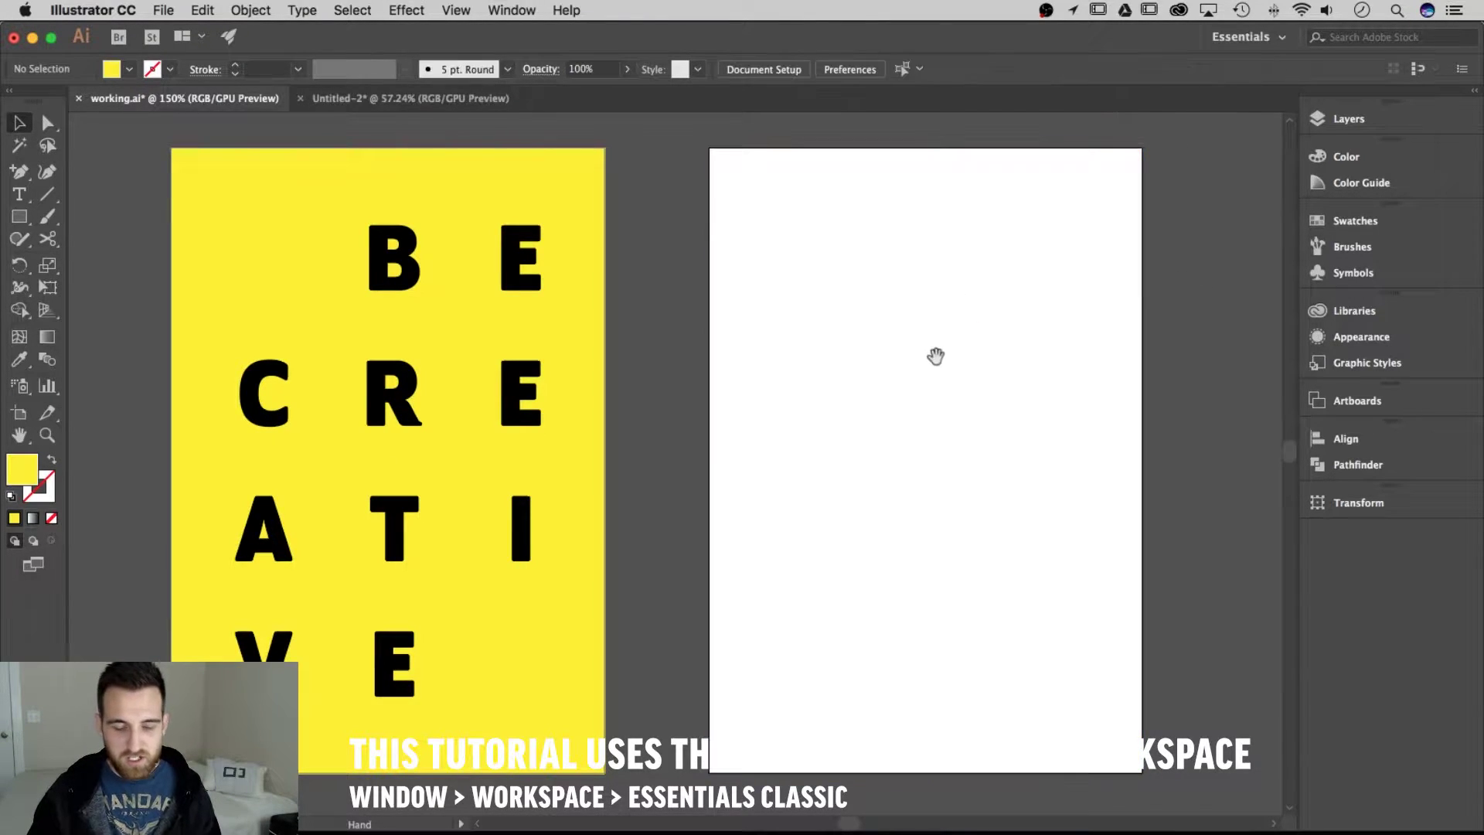
scroll(931, 351, "right", 2)
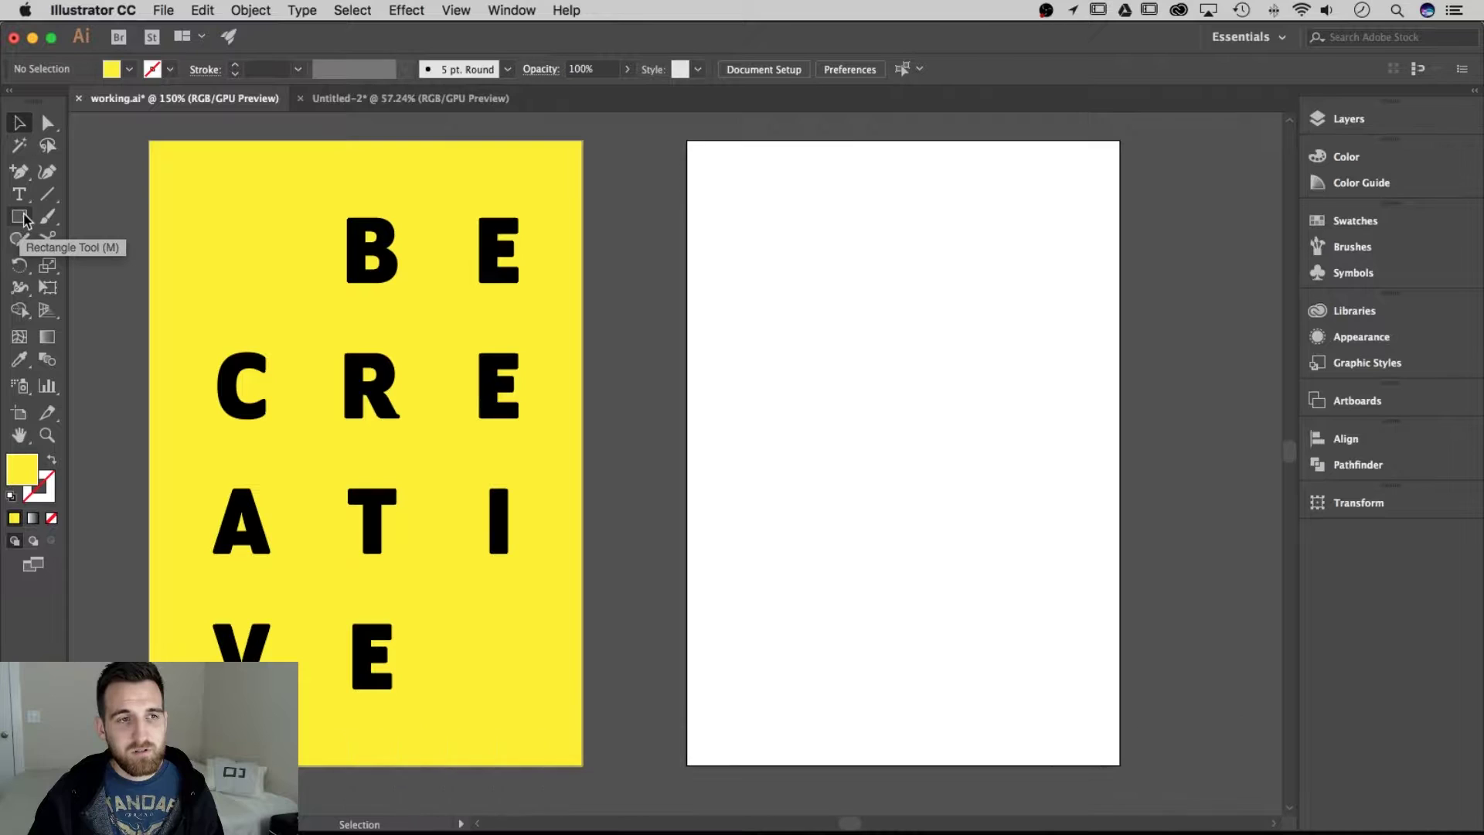
Draw a yellow-filled rectangle covering the second artboard.
left_click(128, 71)
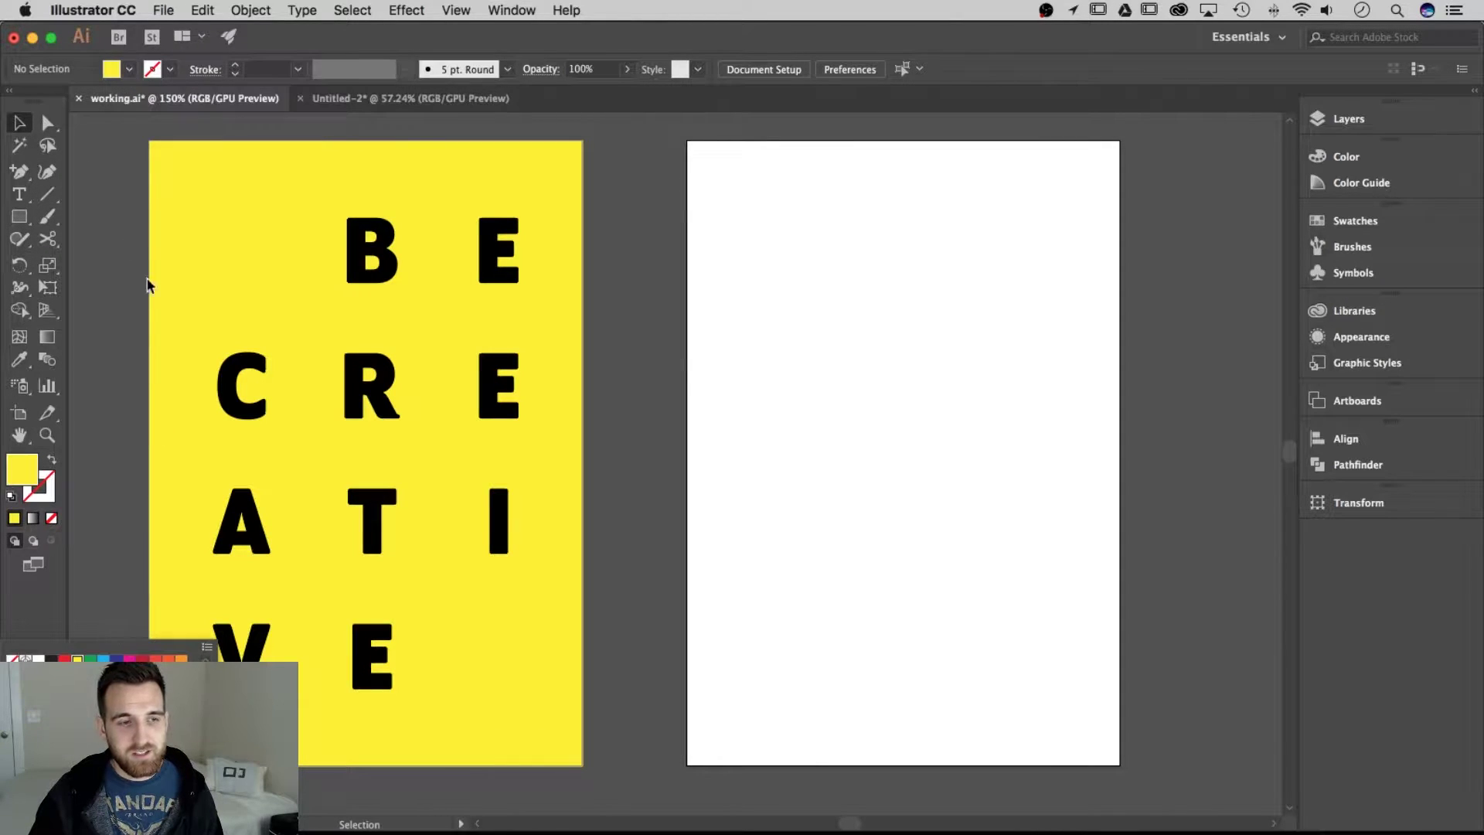
left_click(132, 69)
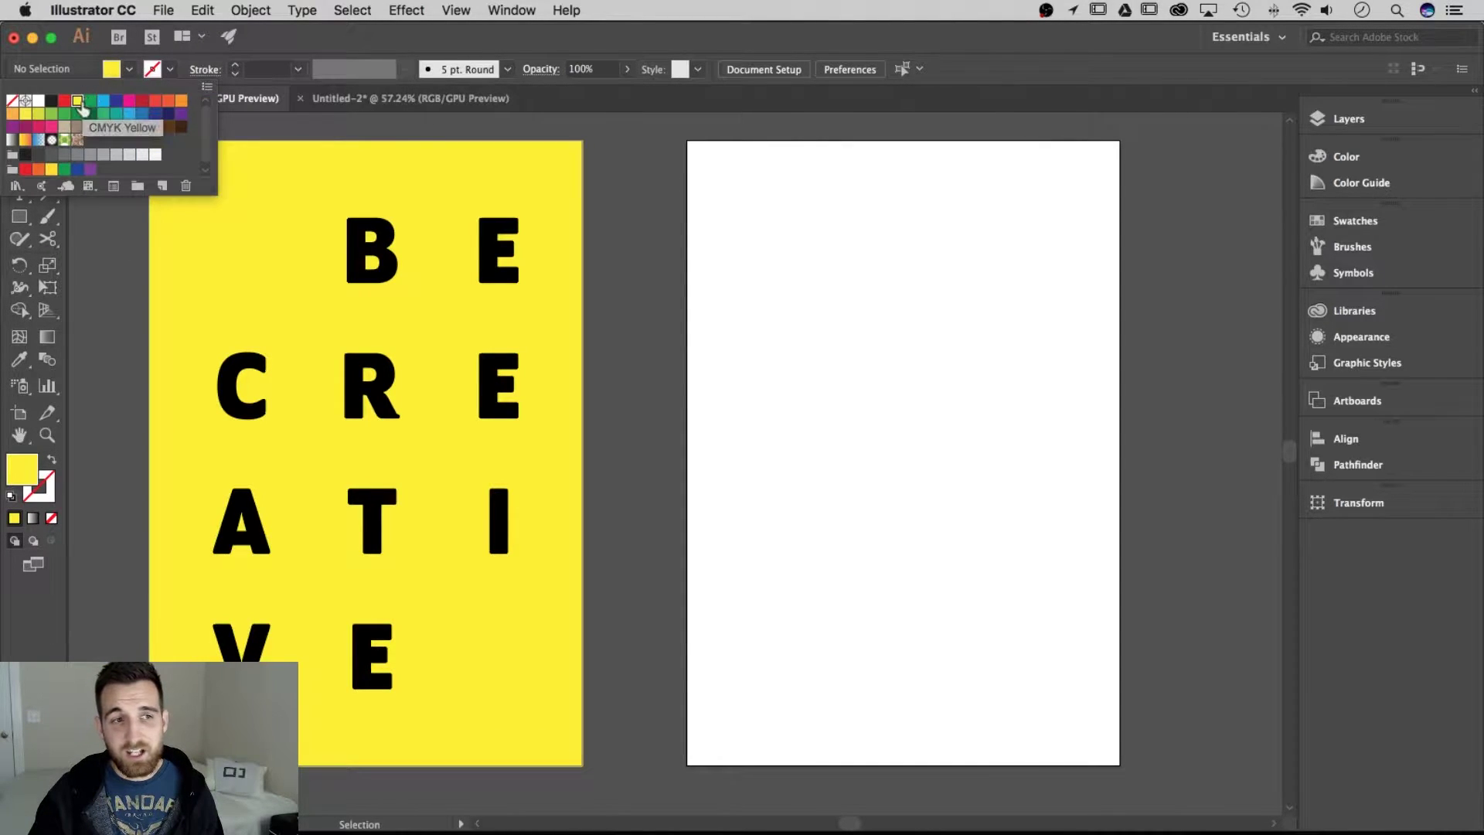
left_click(17, 219)
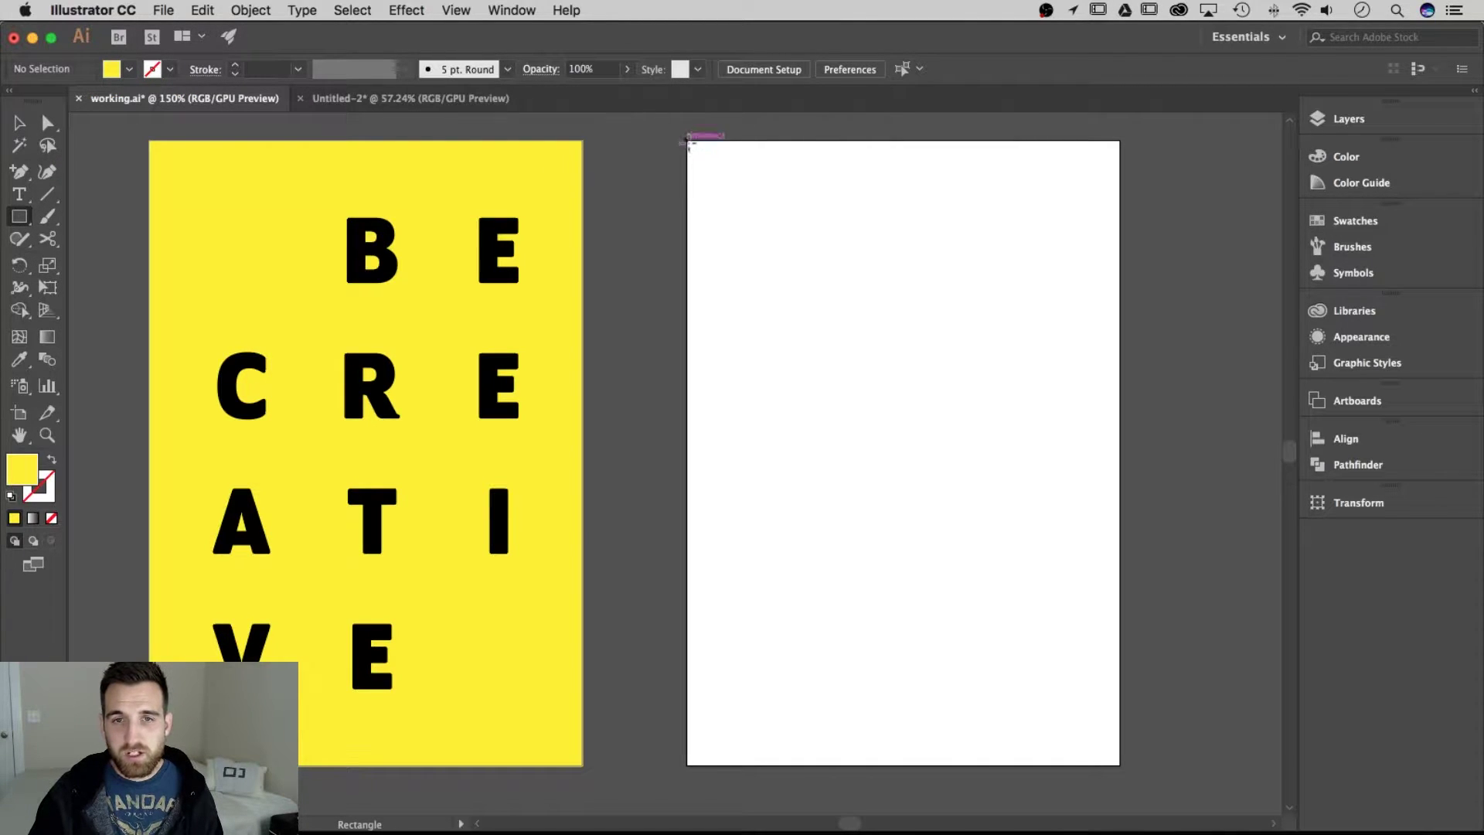
left_click_drag(687, 140, 1119, 762)
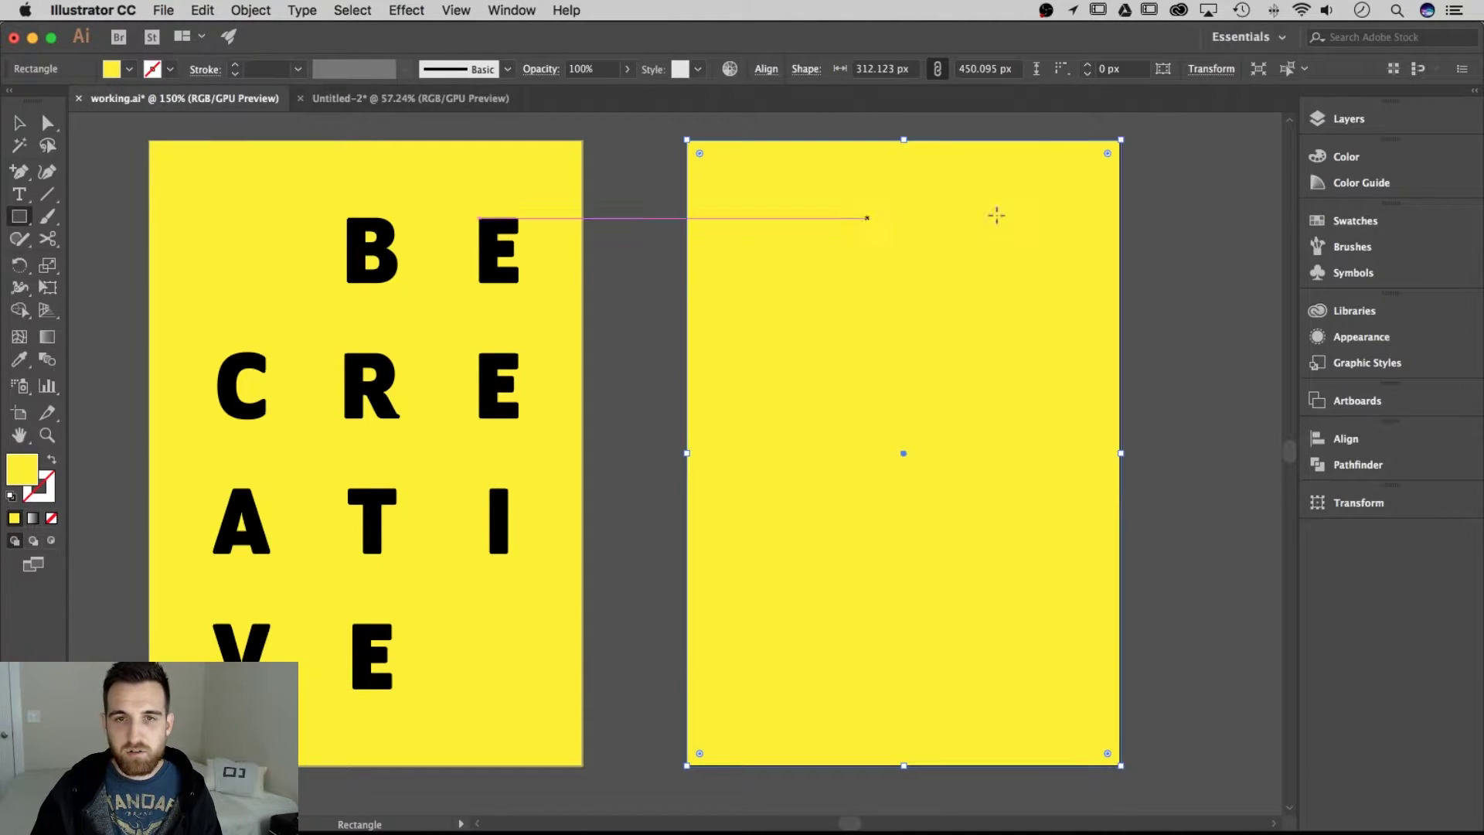
key("v")
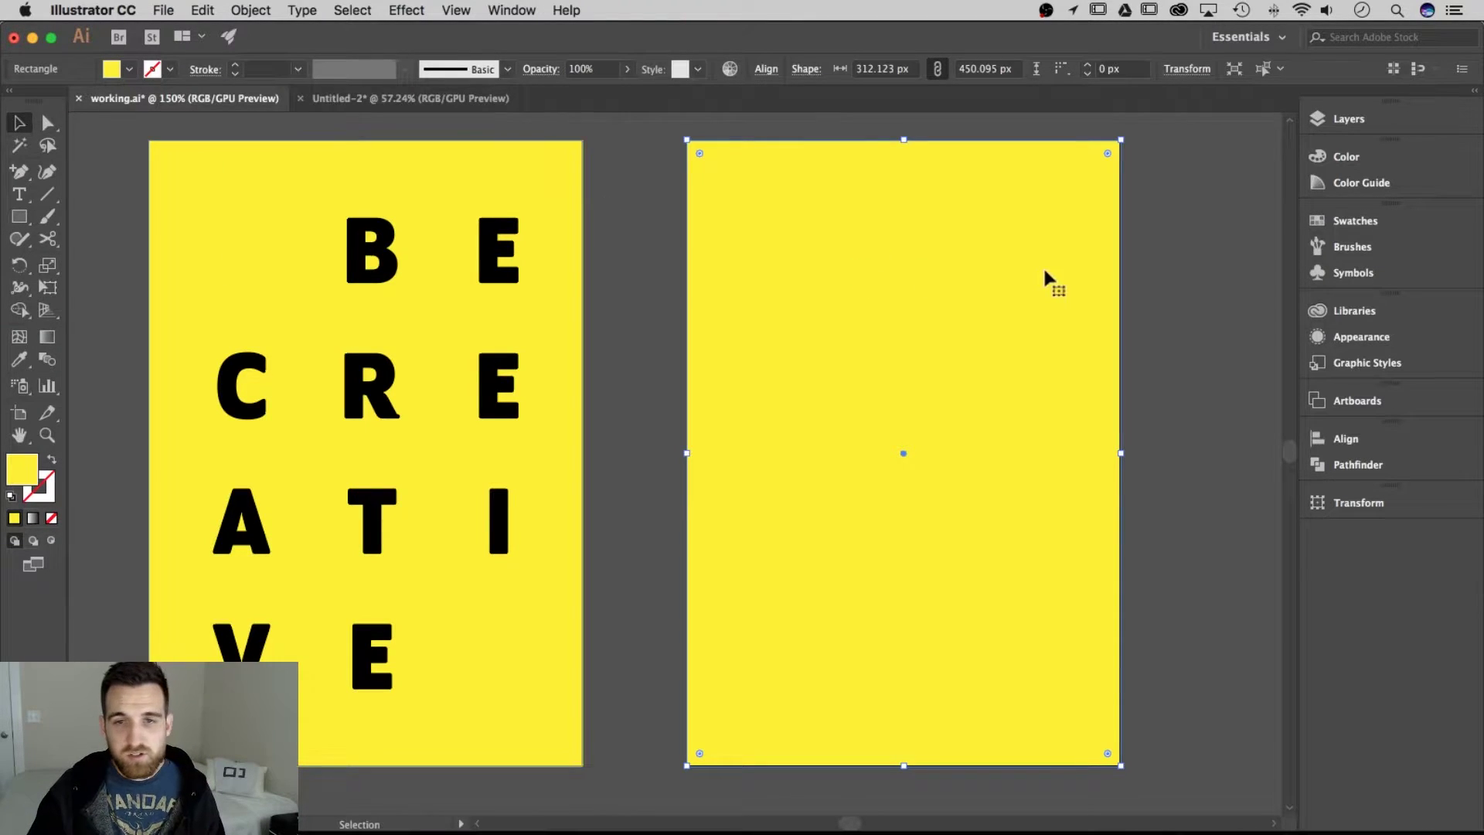
Align the rectangle to the artboard, centred horizontally and vertically.
left_click(766, 71)
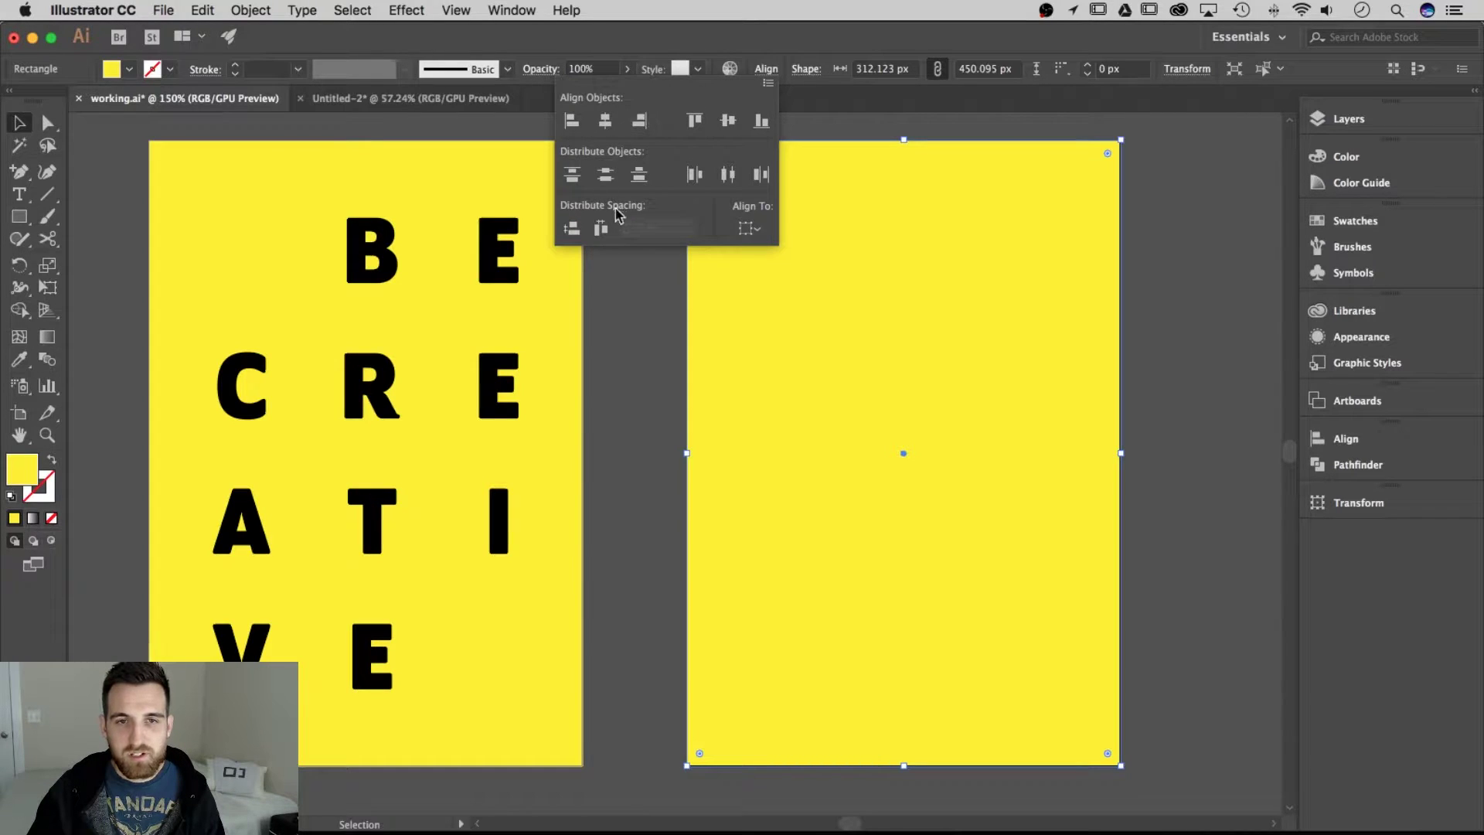
left_click(748, 228)
left_click(765, 286)
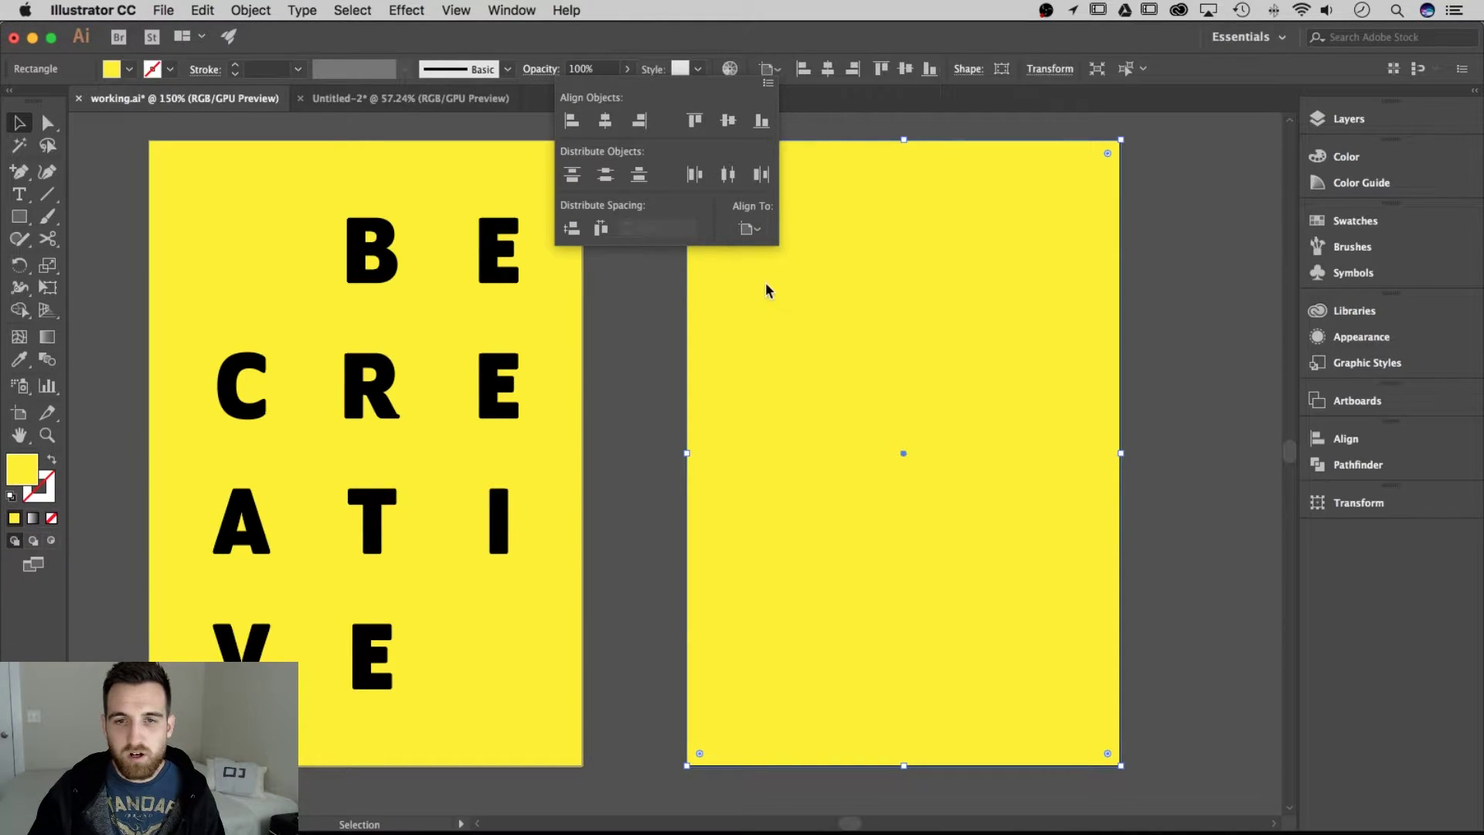
left_click(607, 124)
left_click(728, 122)
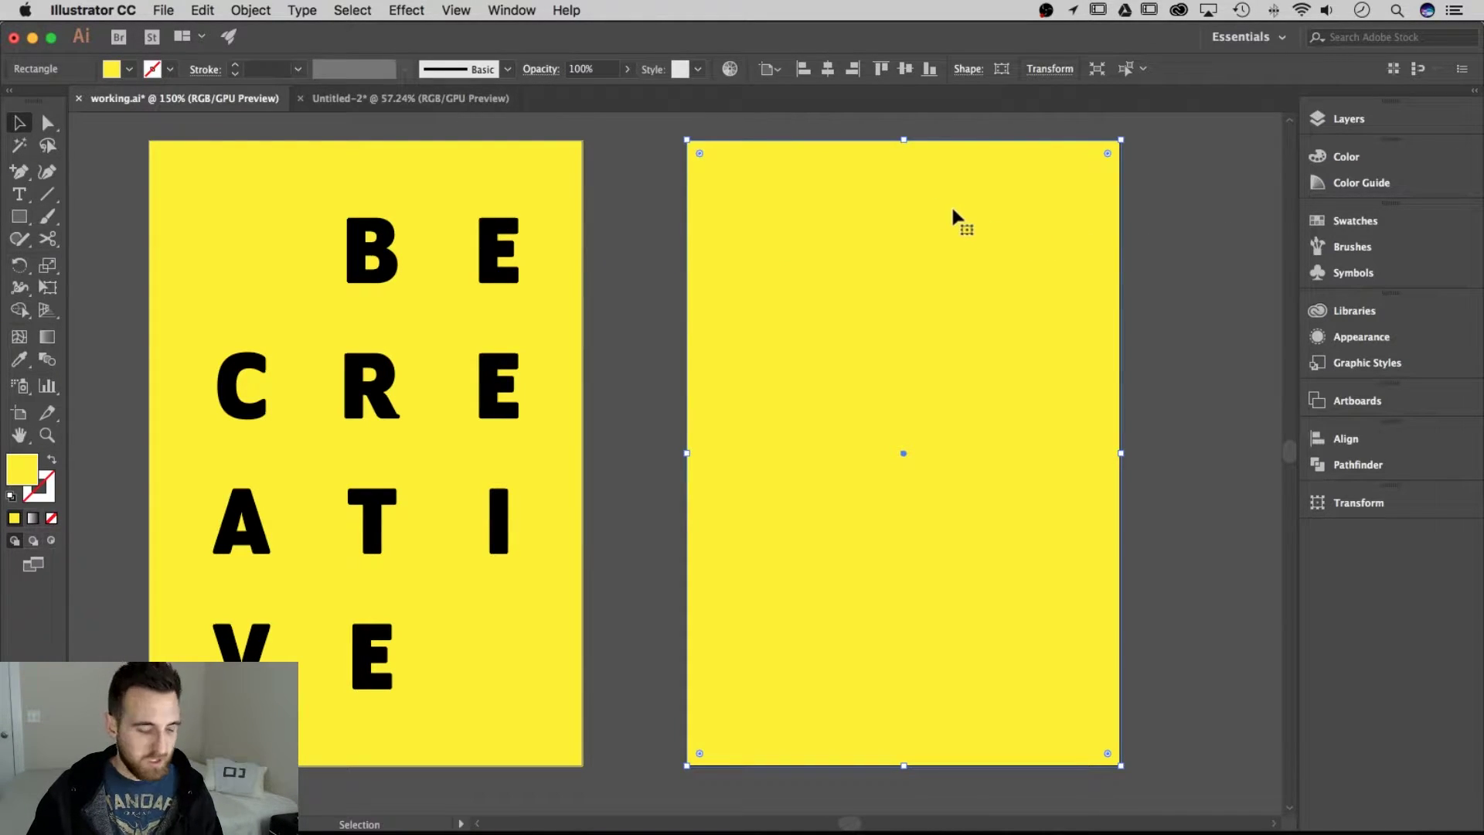
key("a")
key("super+shift+a")
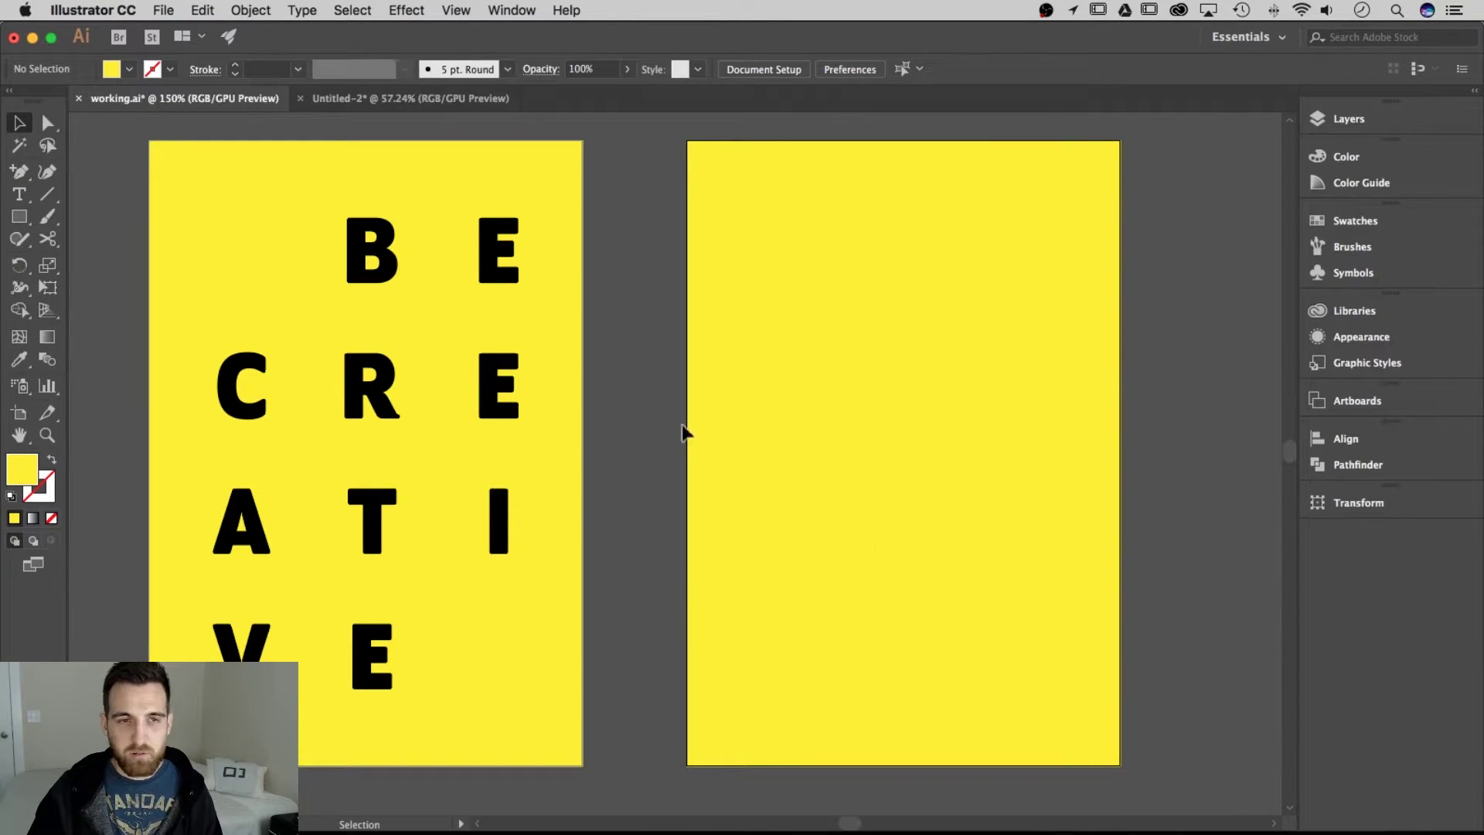
left_click(379, 255)
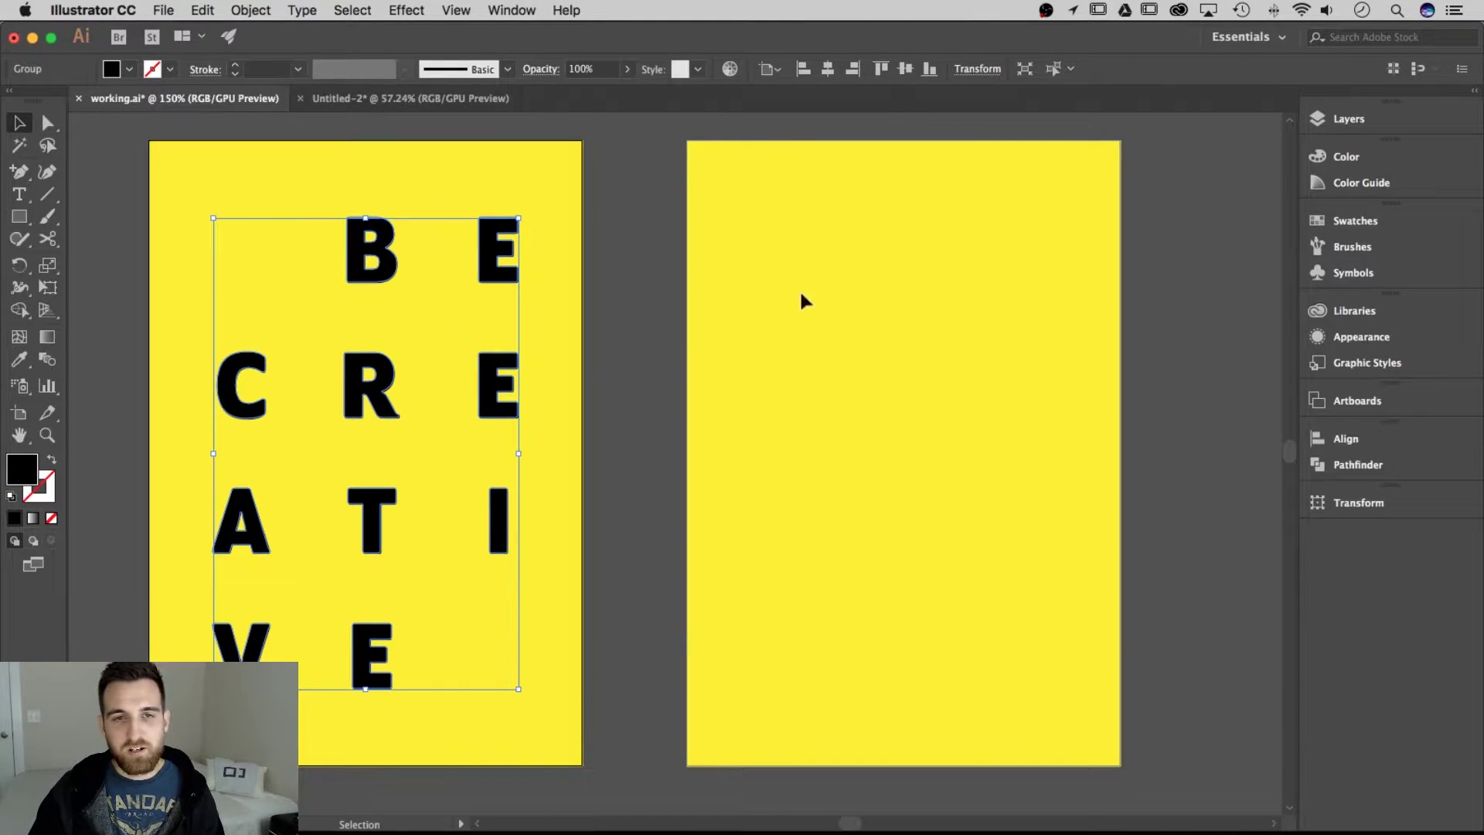
Draw an area type frame on the second artboard containing the word BECREATIVE.
left_click(746, 224)
key("t")
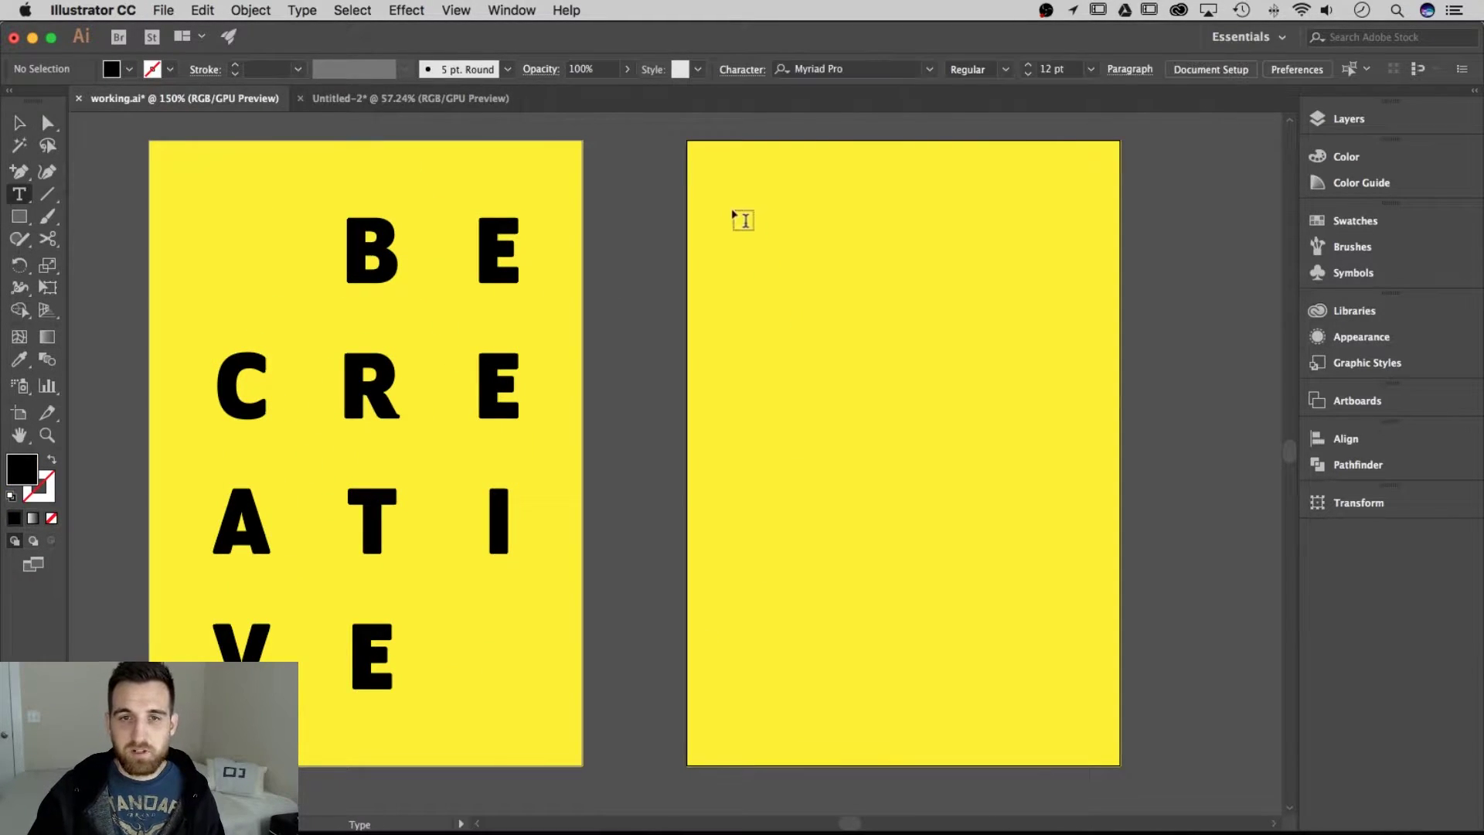
left_click_drag(731, 203, 1080, 708)
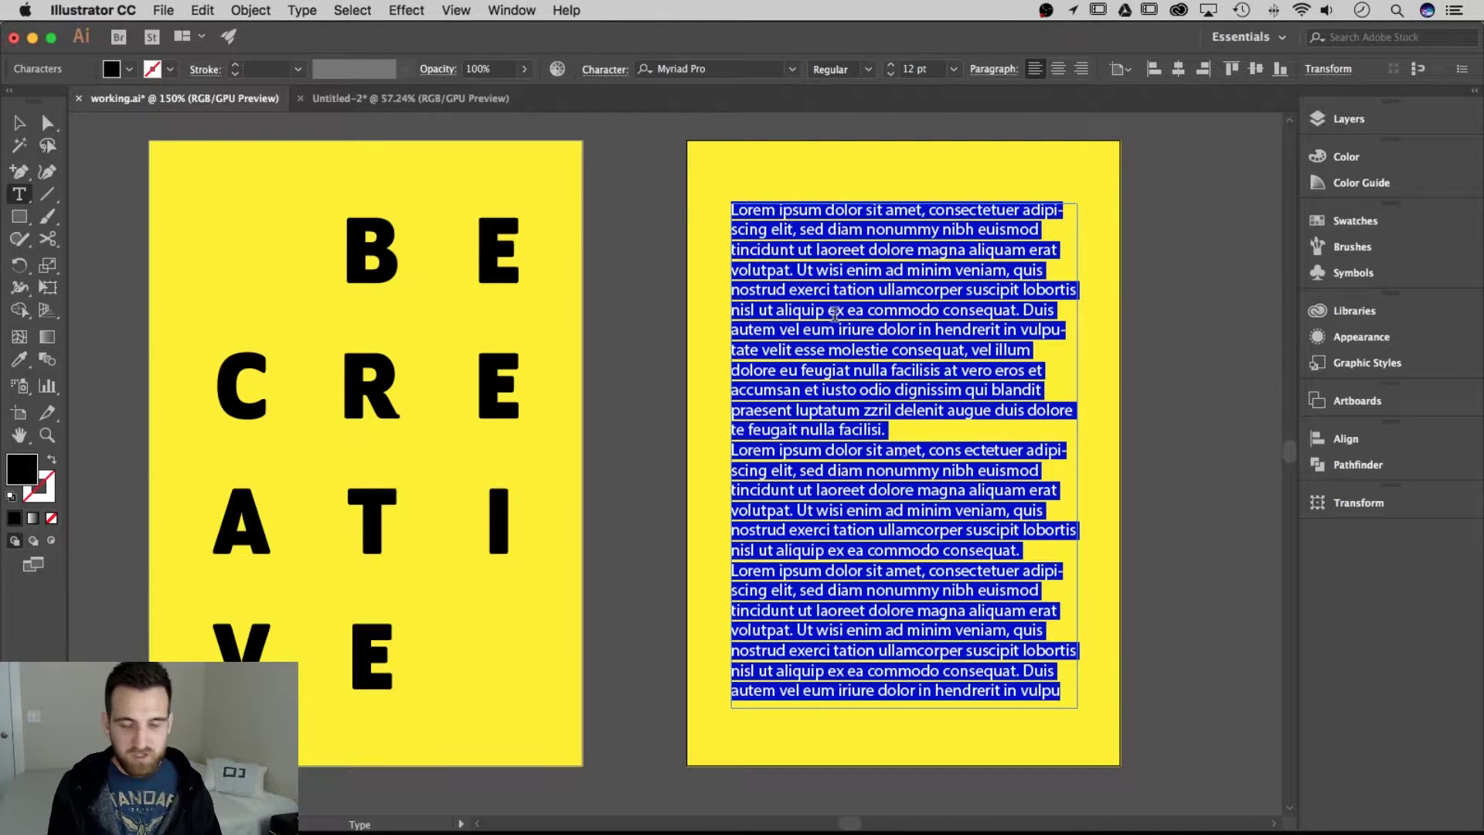
type("BECREATIVE")
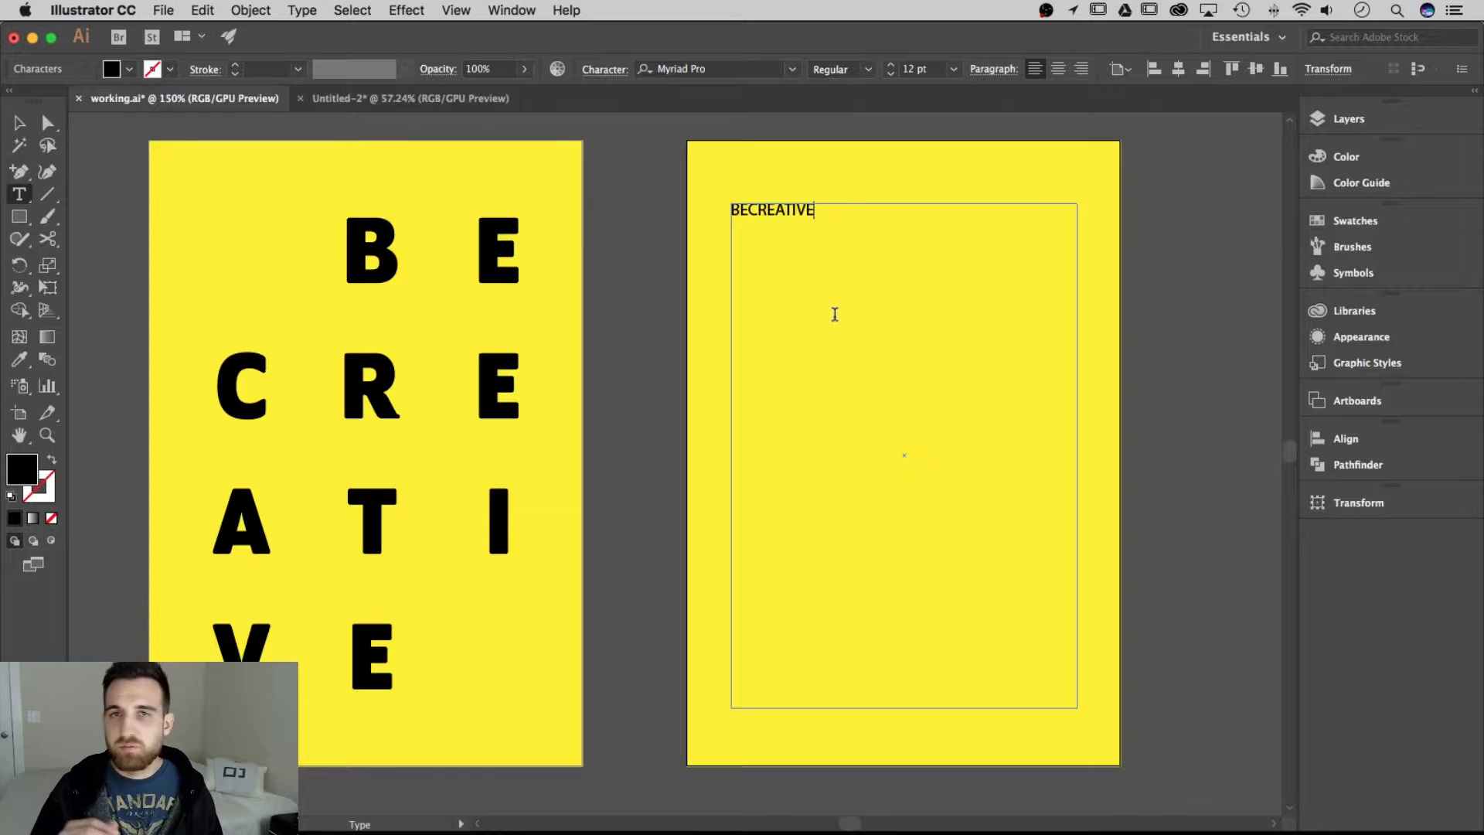
left_click_drag(831, 225, 706, 210)
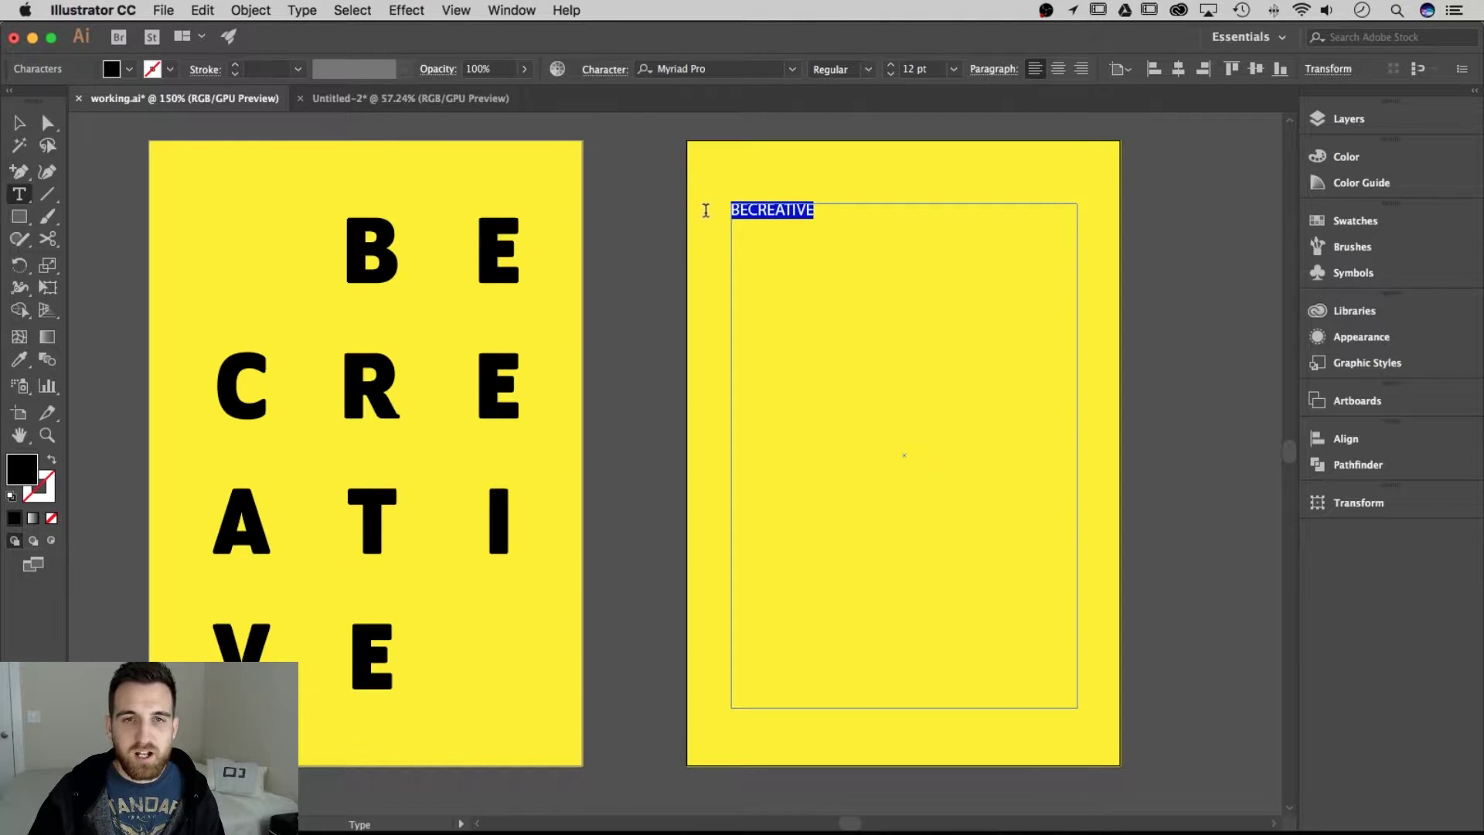
Change the BECREATIVE text font to Program OT Bold.
left_click(641, 71)
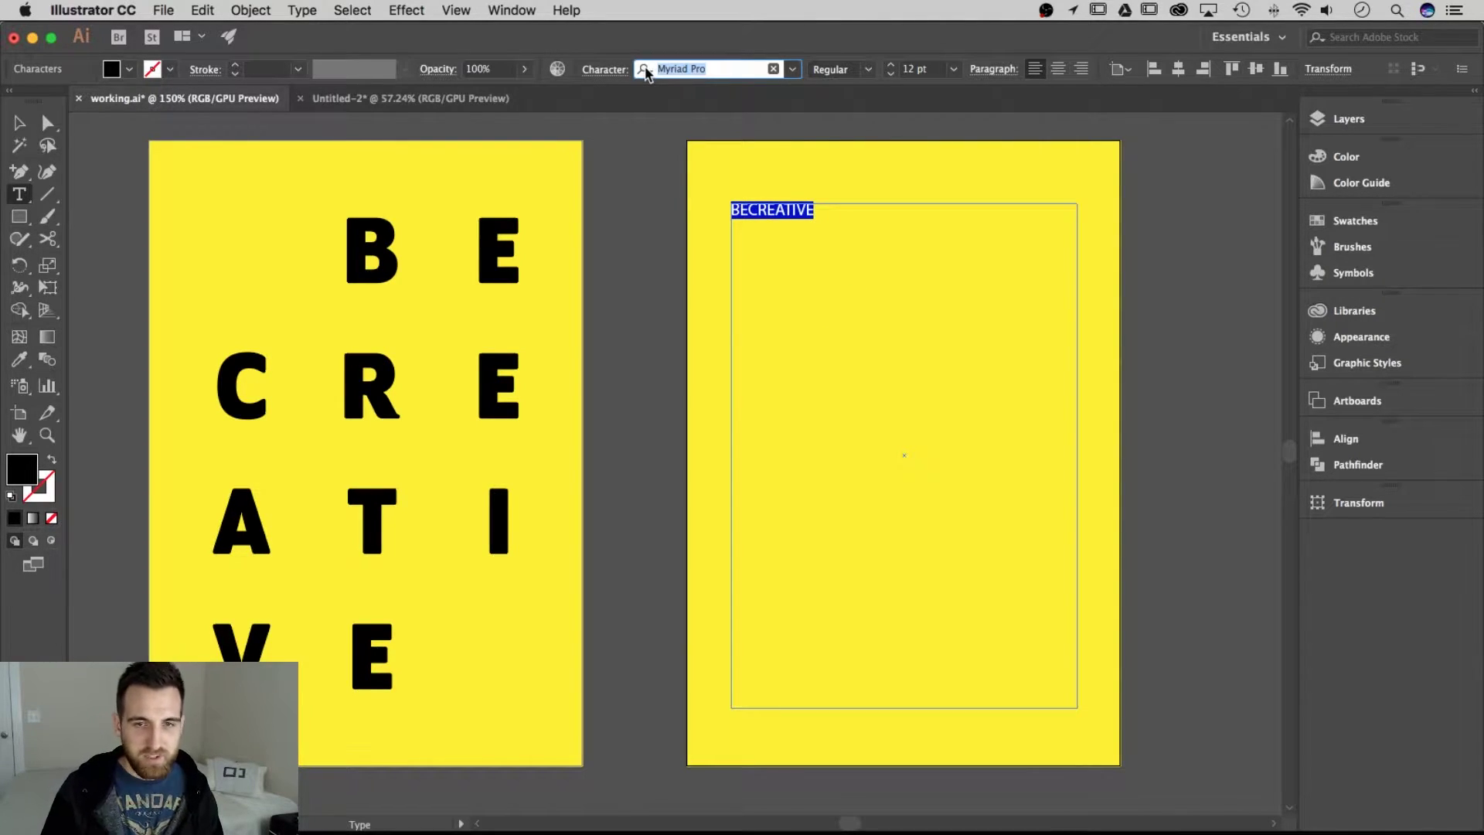
type("PROG")
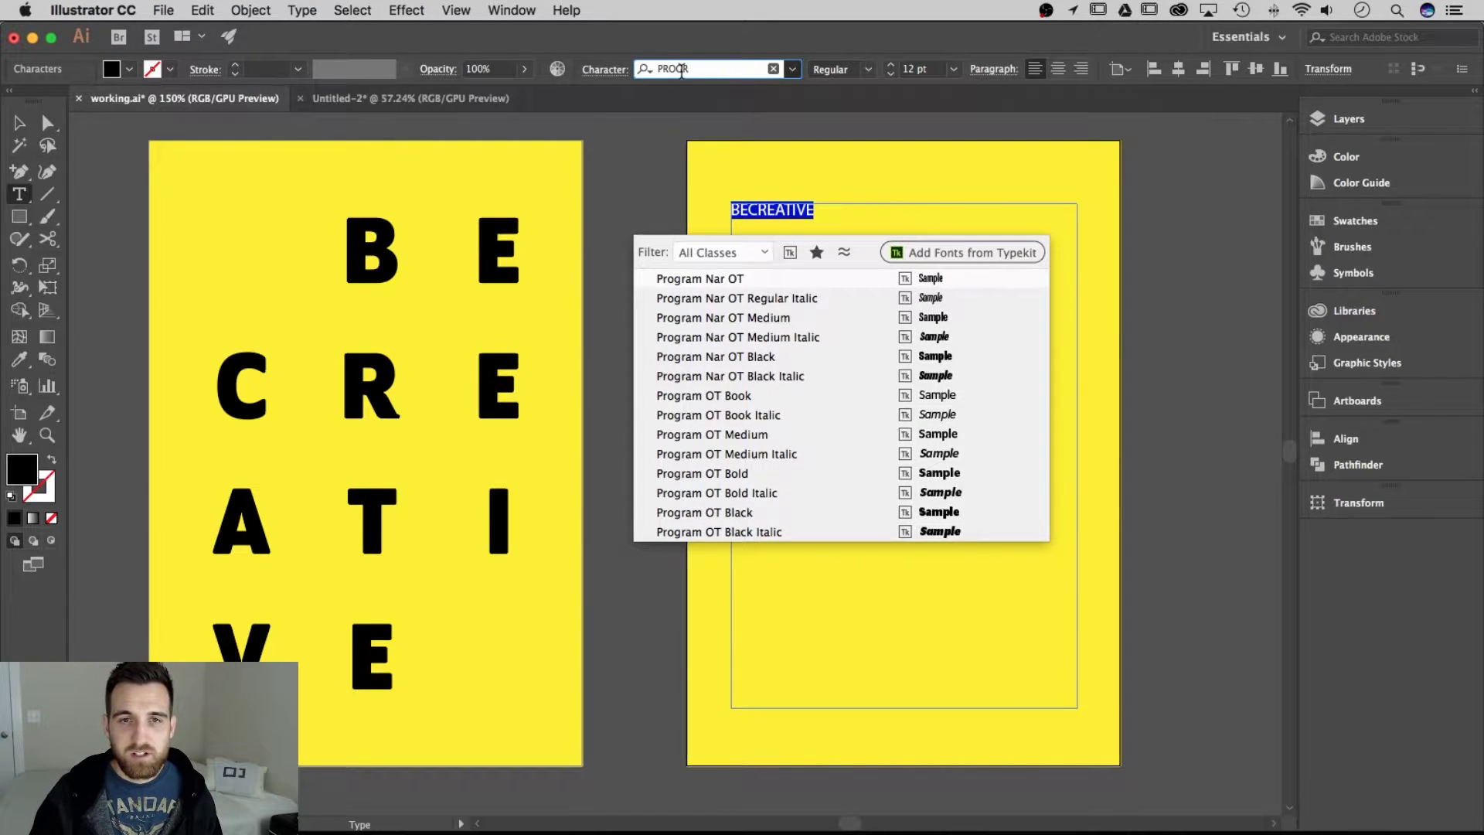
type("R")
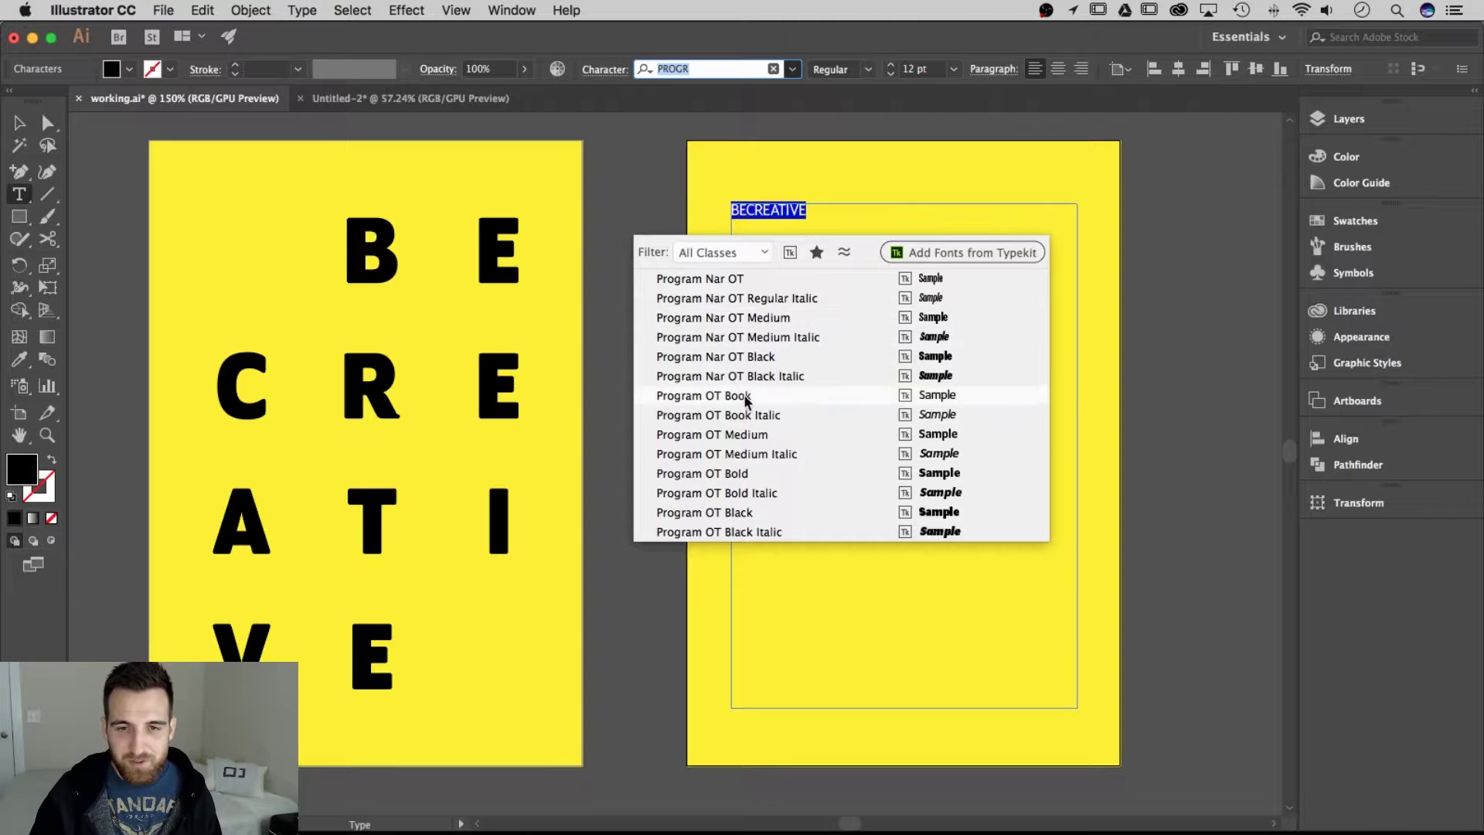
left_click(746, 472)
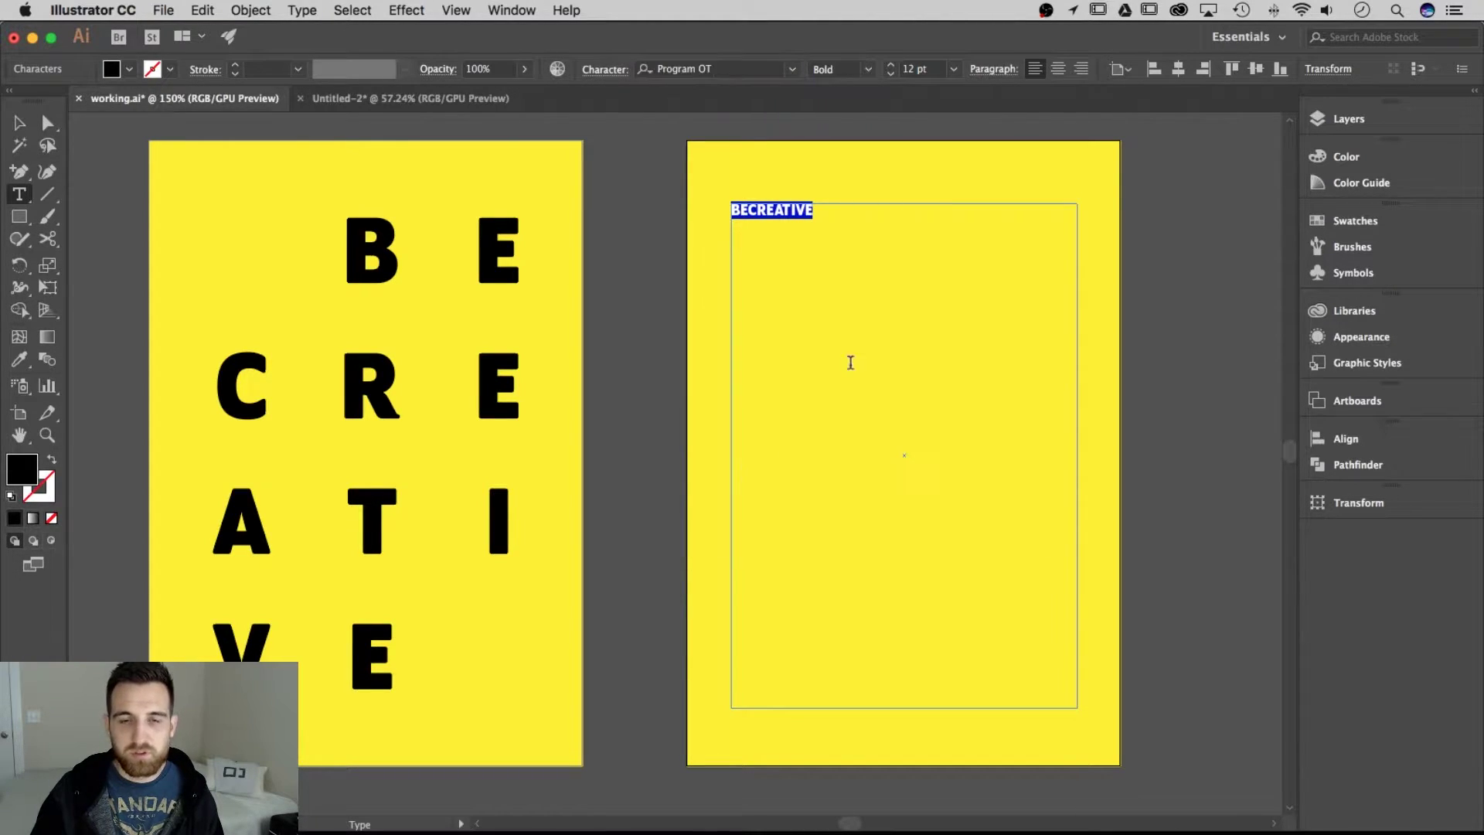
left_click(839, 210)
left_click_drag(818, 211, 709, 215)
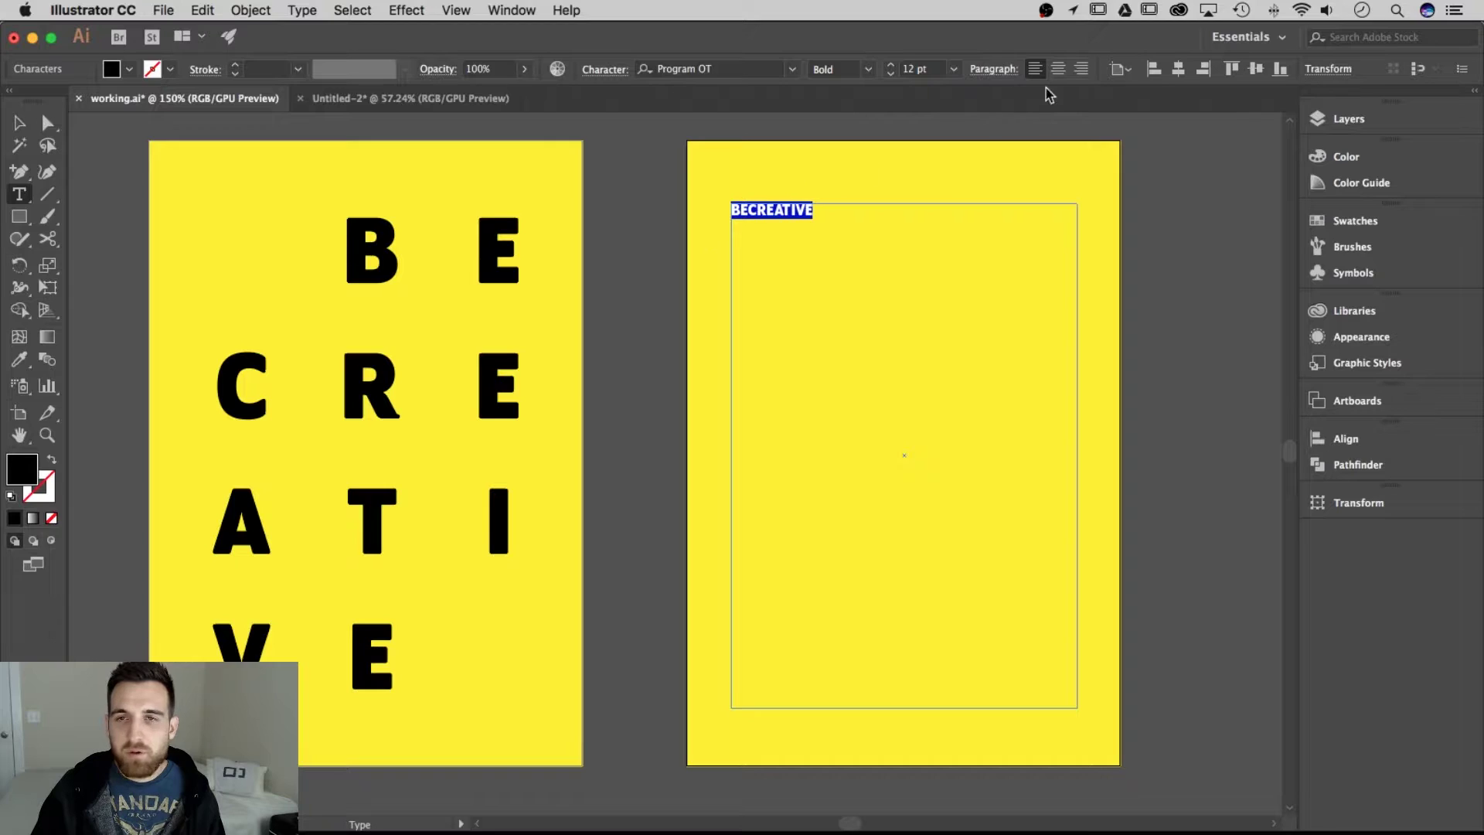
Justify all lines of BECREATIVE and set its font size to 70 pt.
left_click(1005, 70)
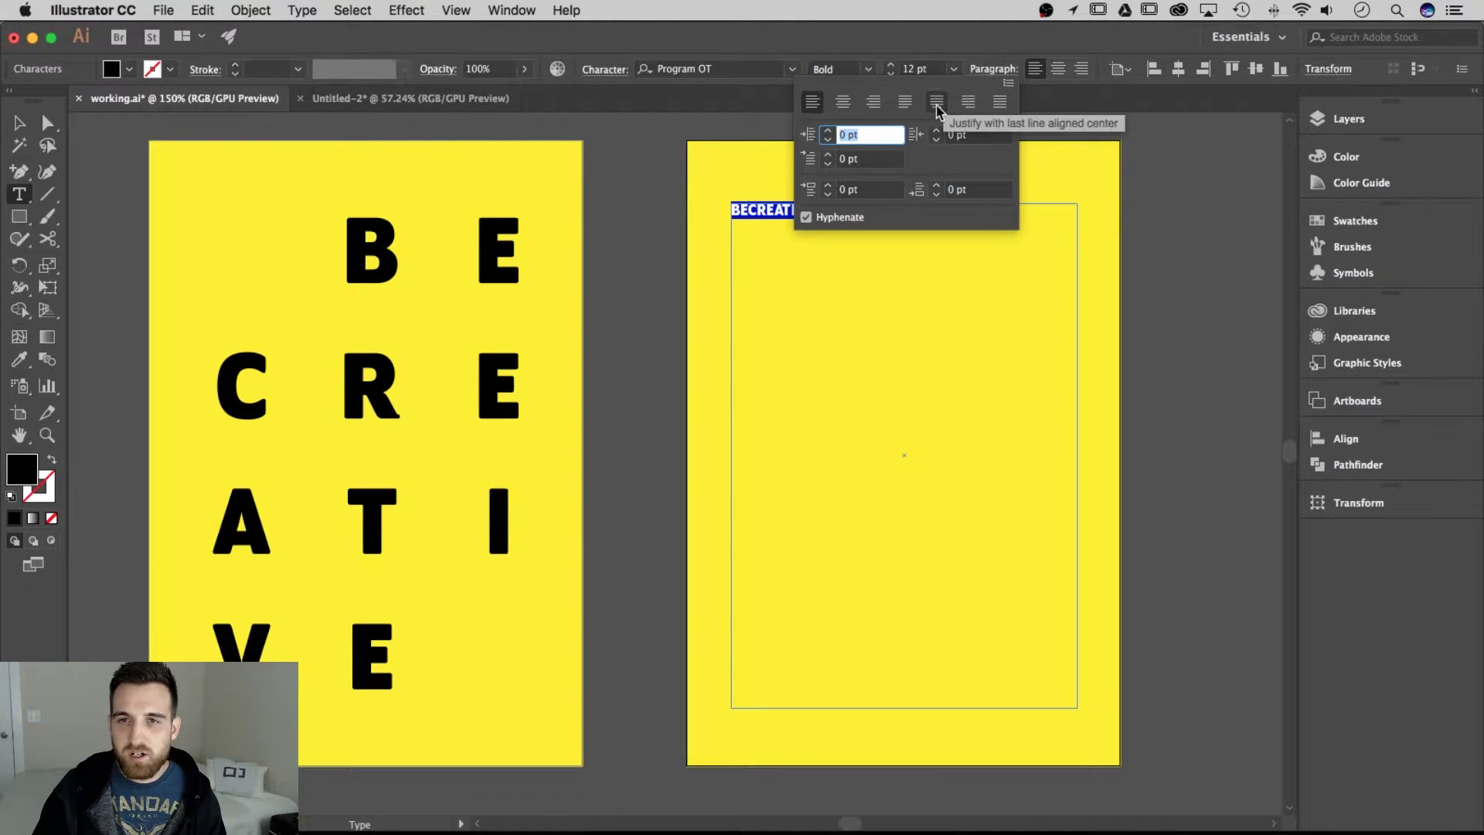
left_click(1000, 102)
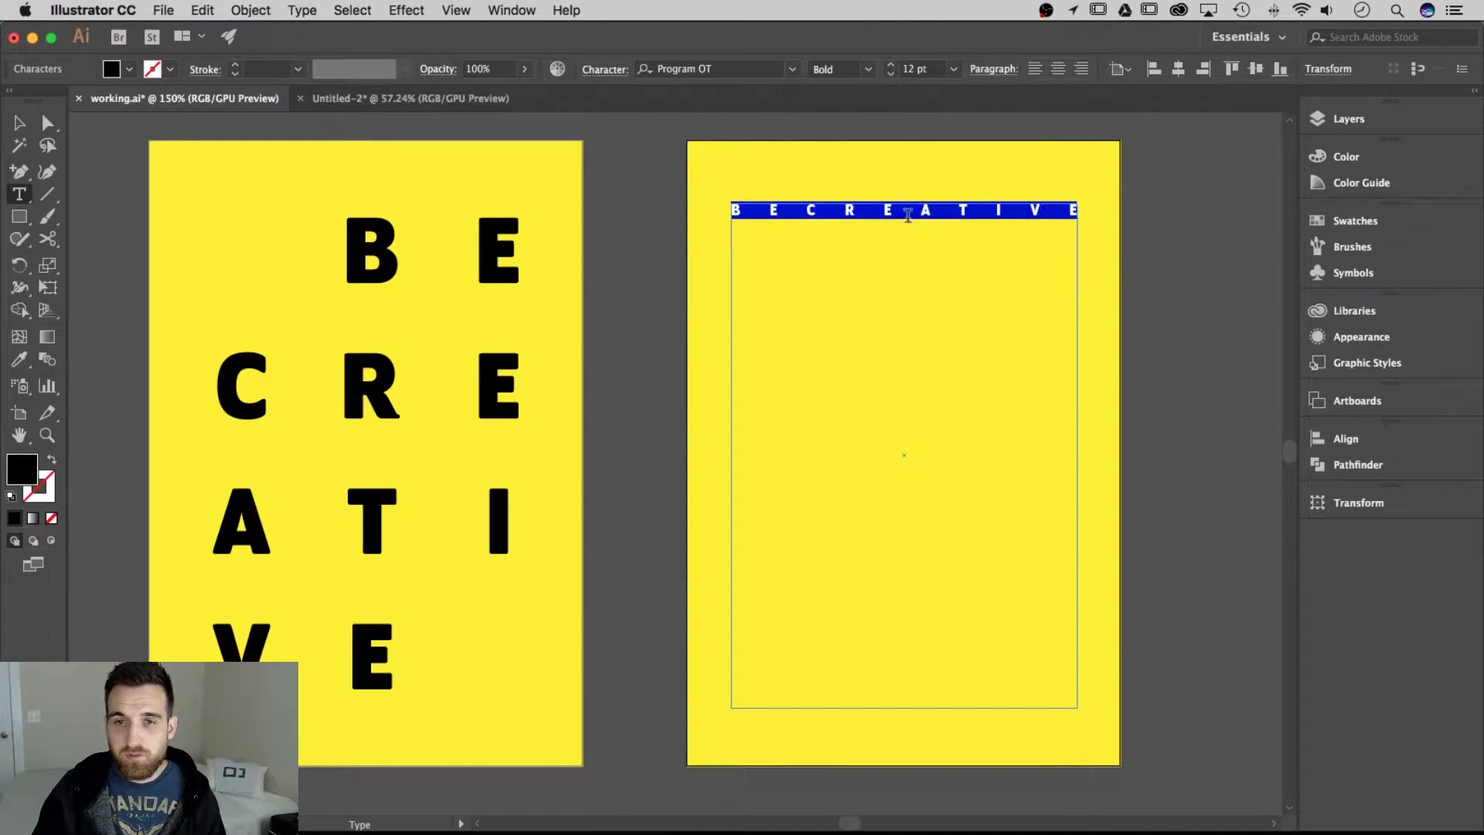
left_click(925, 69)
type("50")
key("Return")
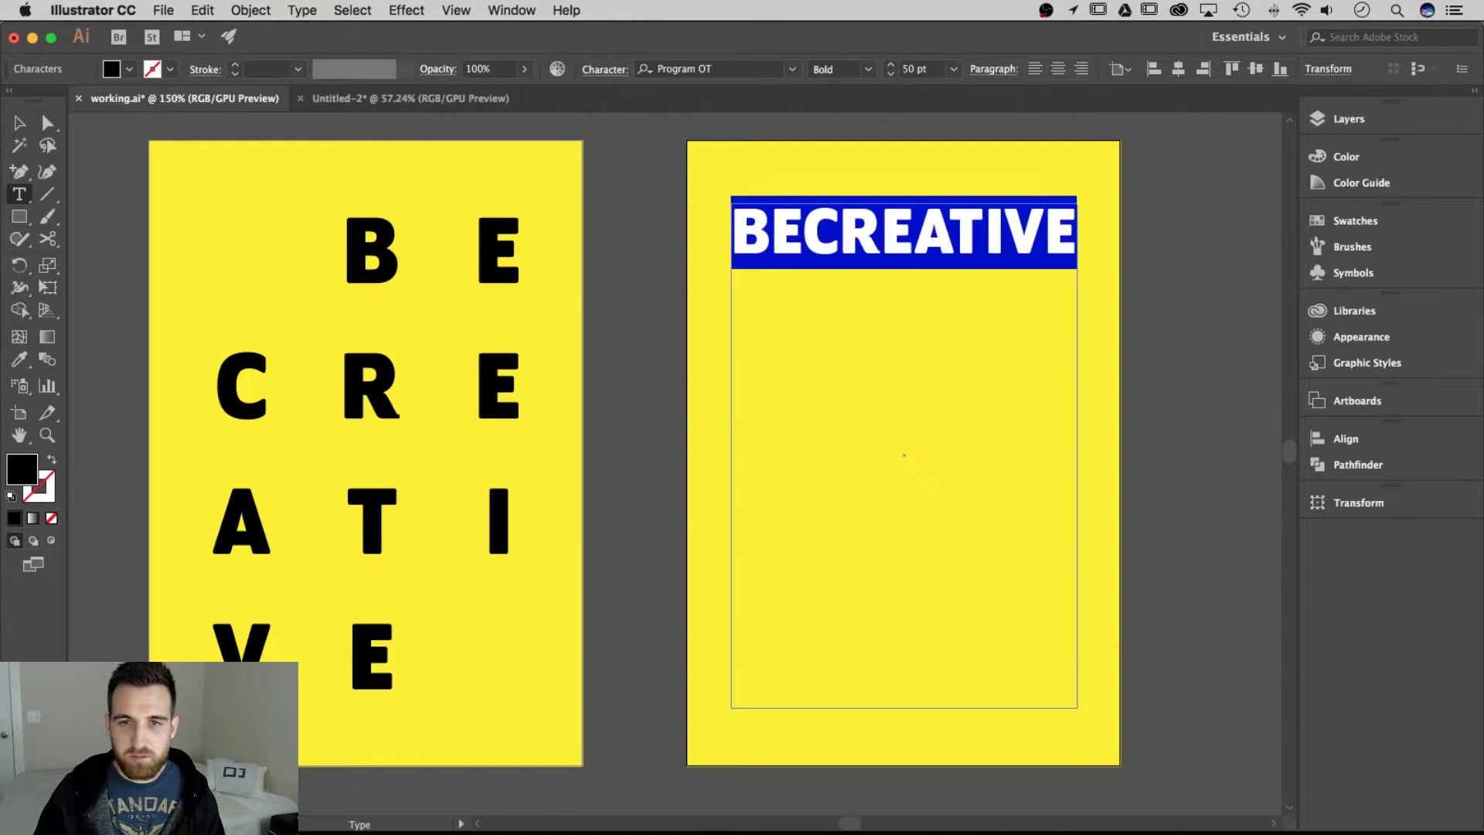
left_click(916, 69)
type("75")
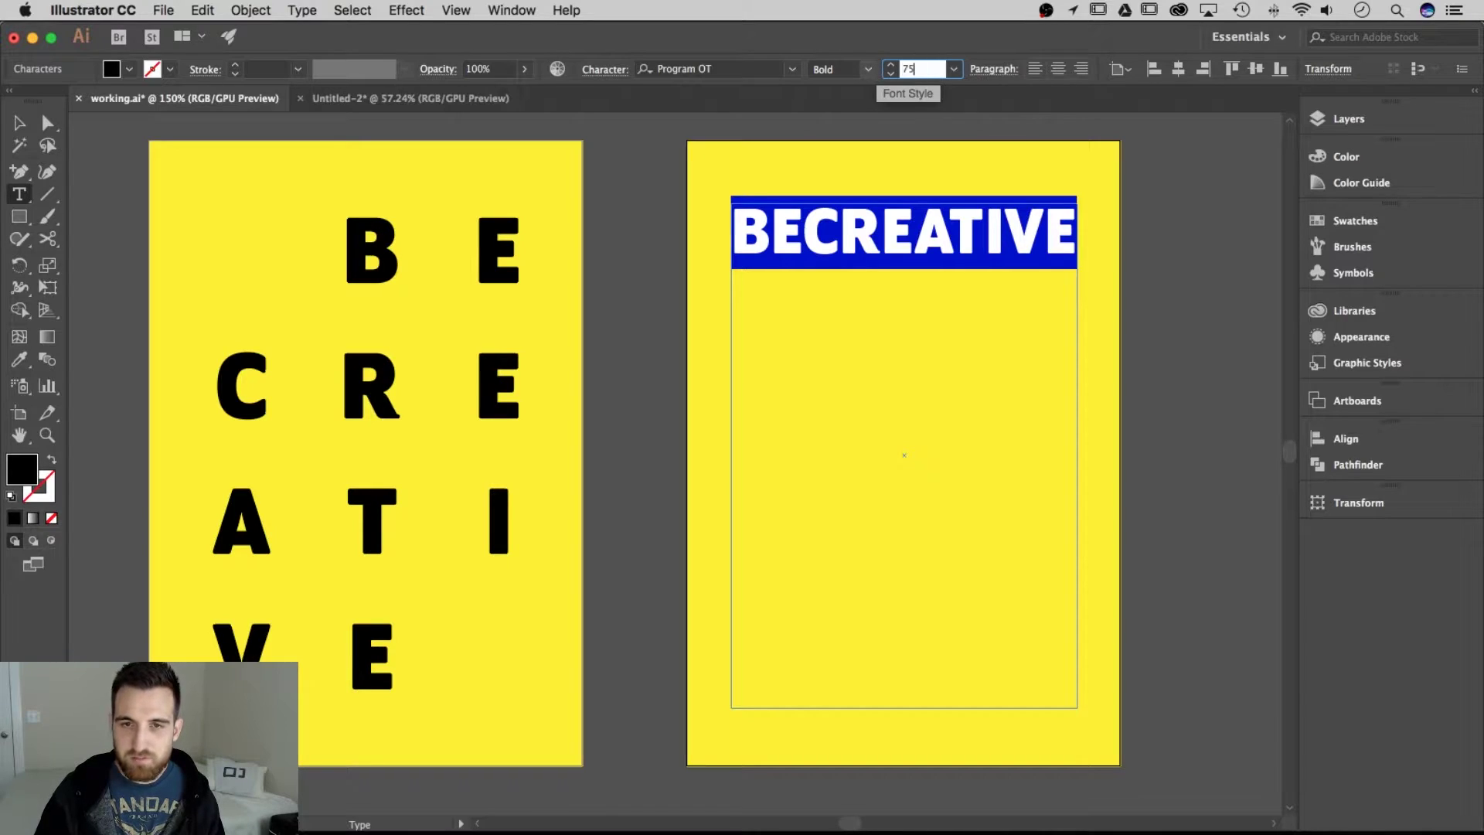
key("Return")
left_click(918, 69)
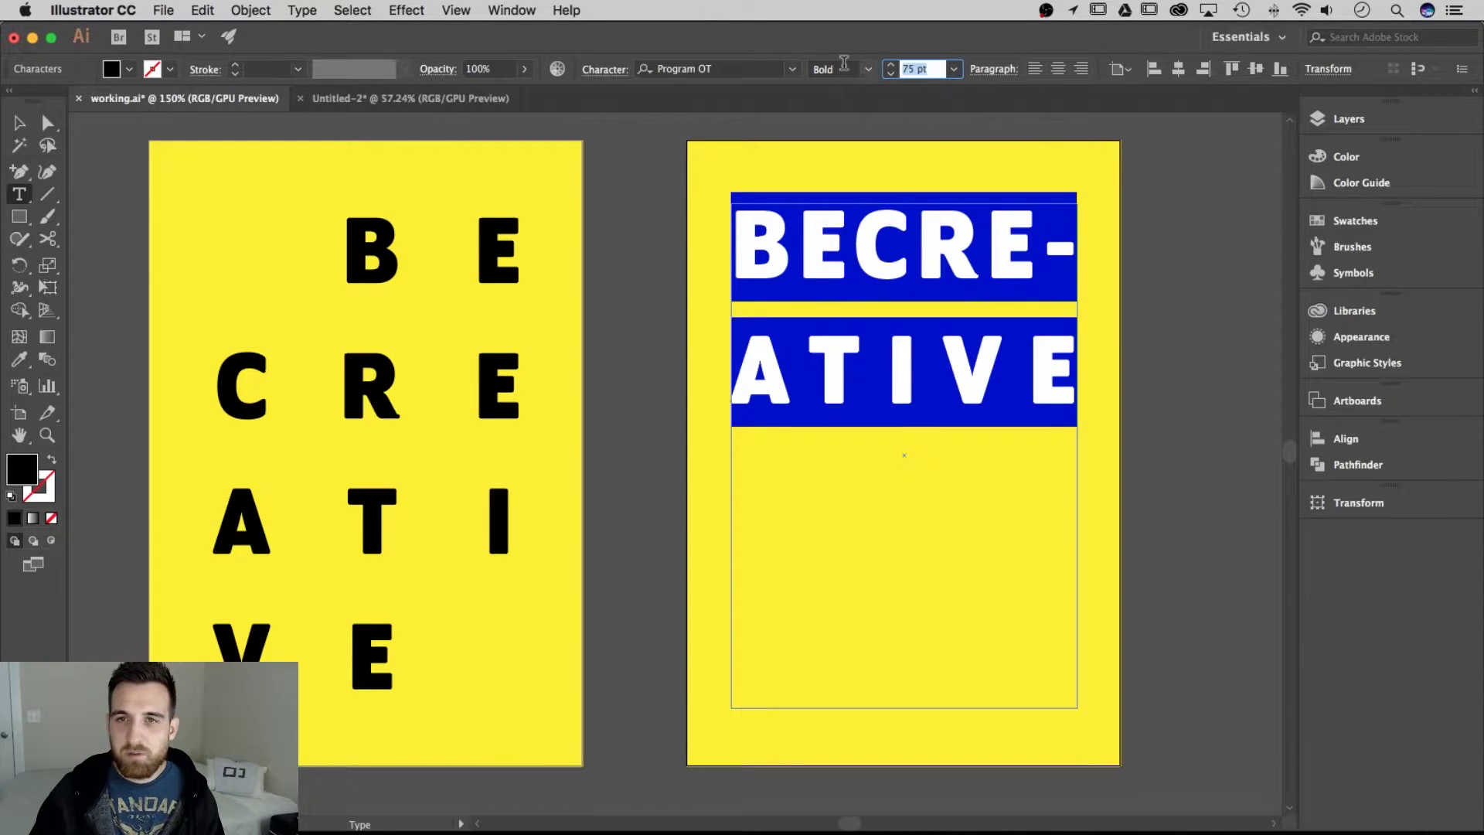
type("70")
key("Return")
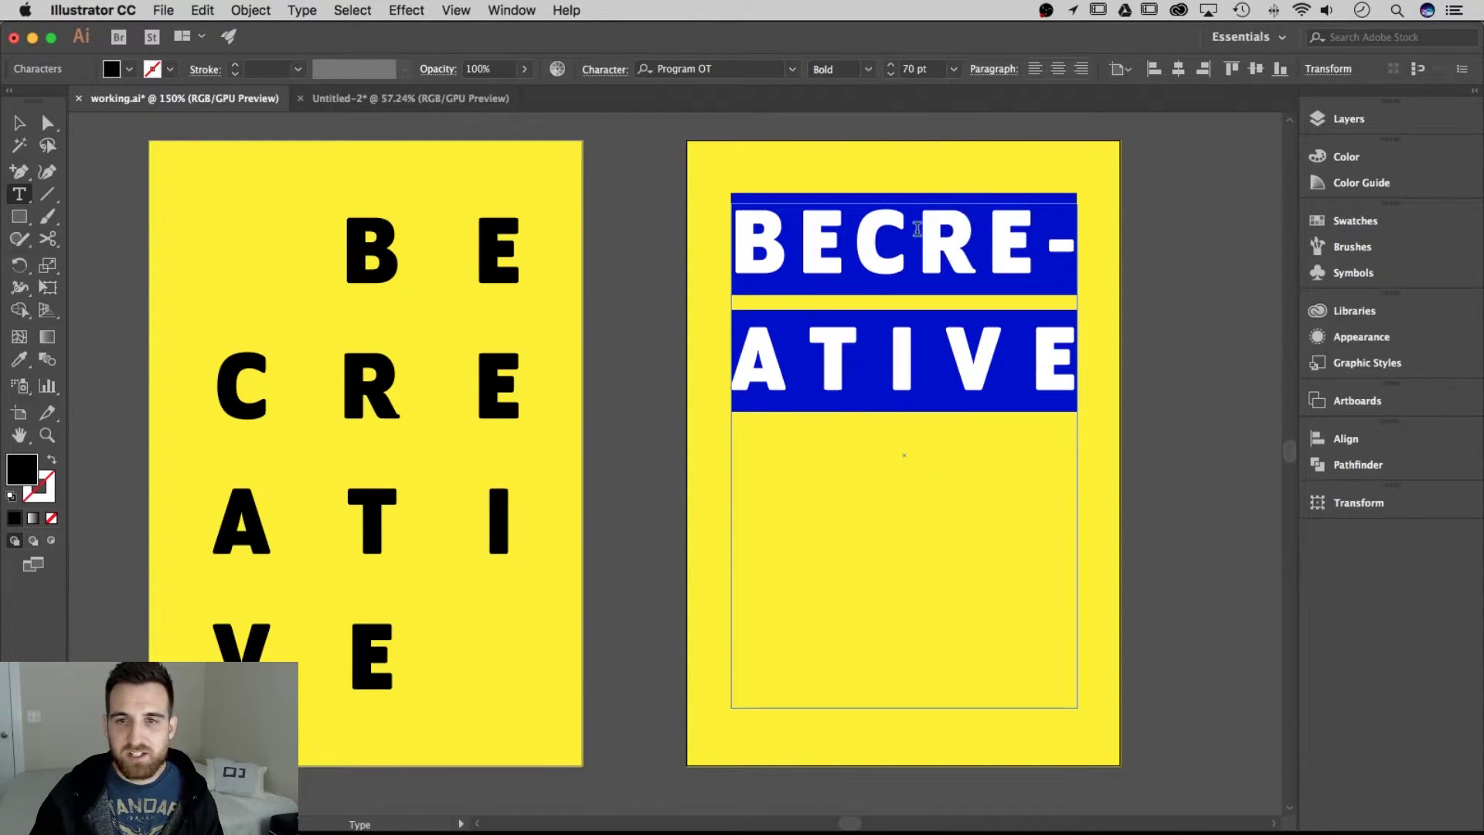
Turn off hyphenation so the headline wraps as BECREA / TIVE.
left_click(819, 234)
left_click_drag(730, 239, 975, 352)
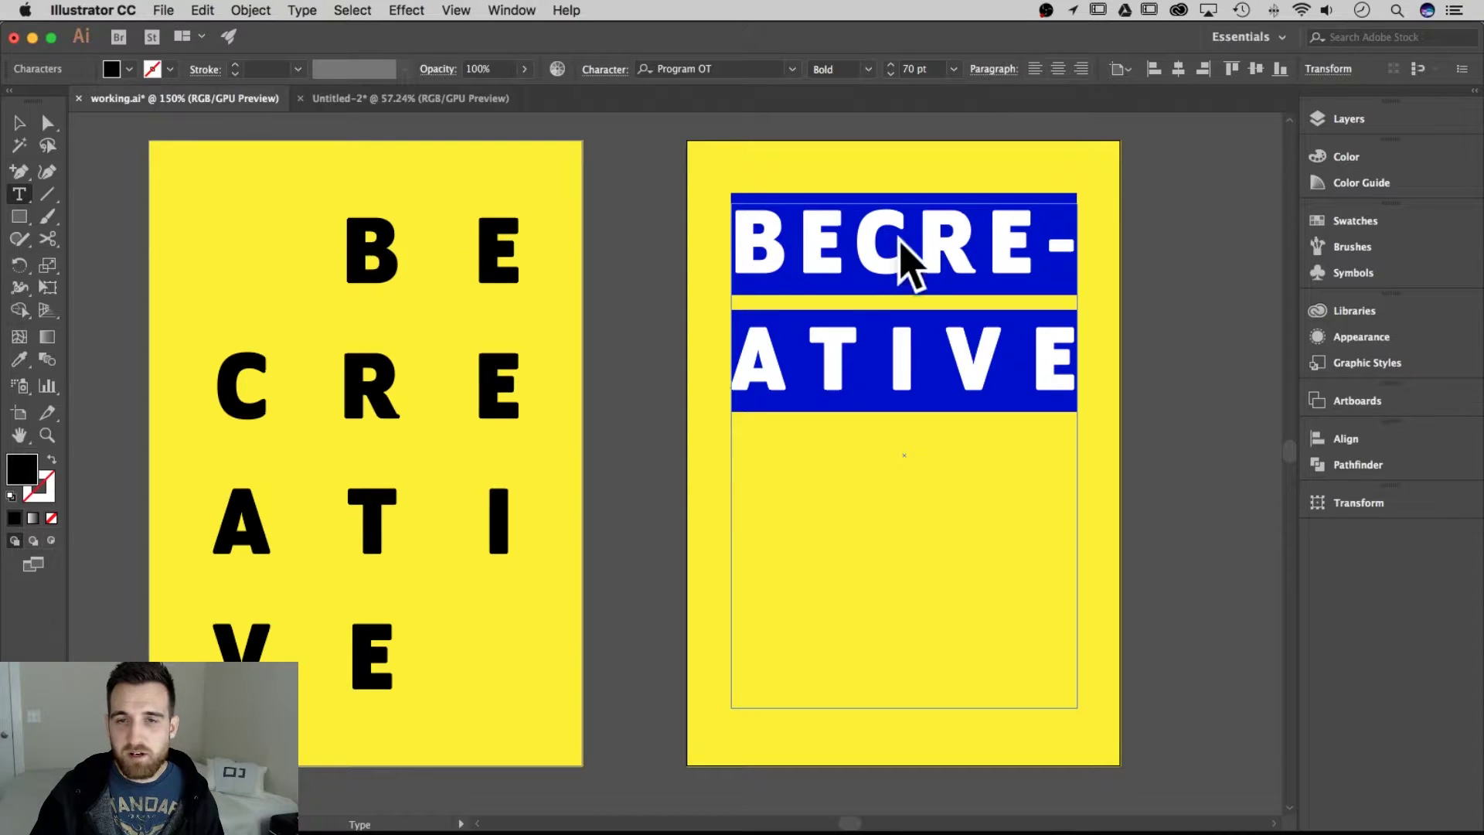
left_click(1003, 69)
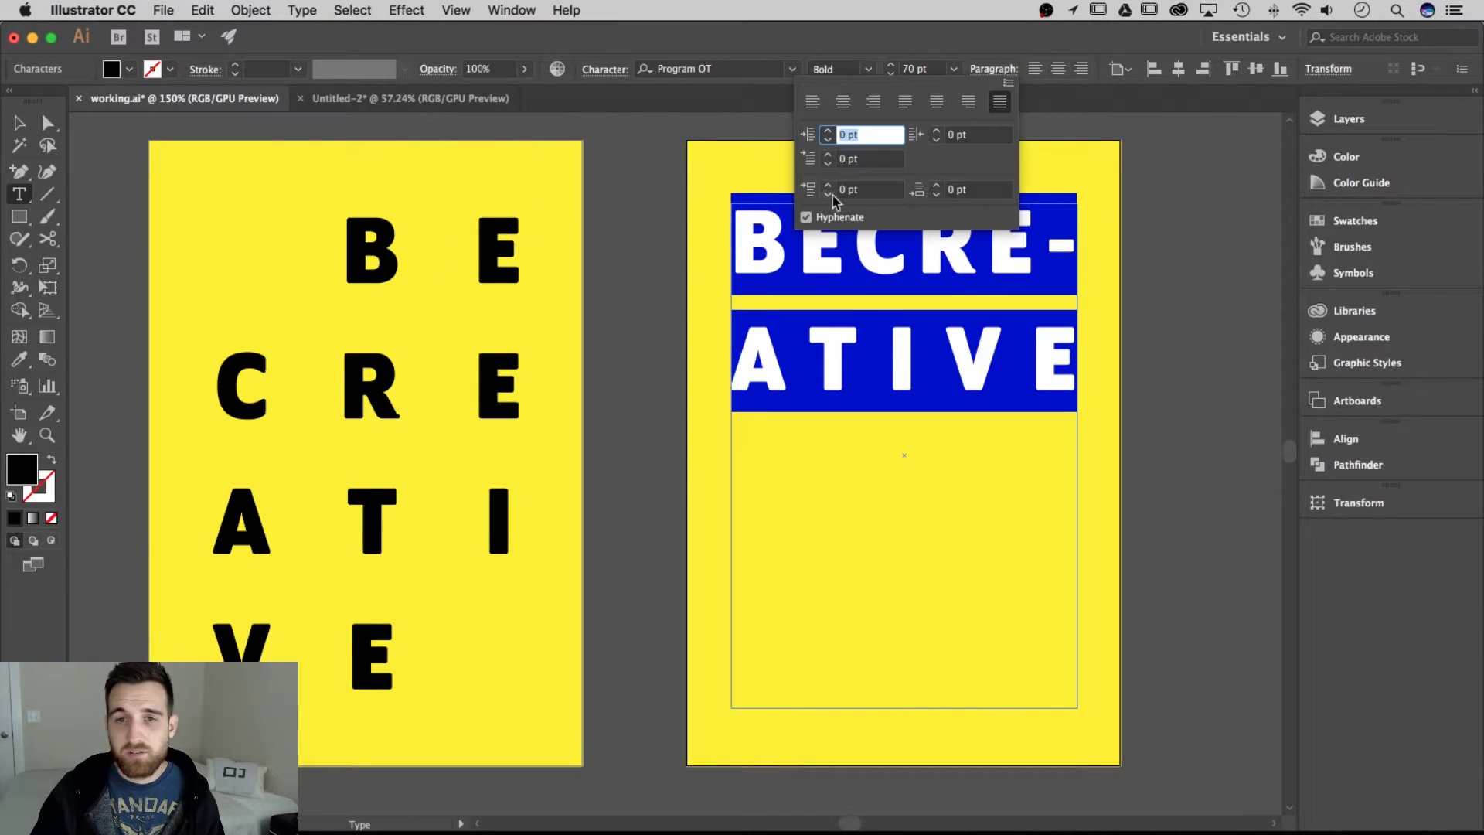
left_click(806, 217)
left_click(870, 244)
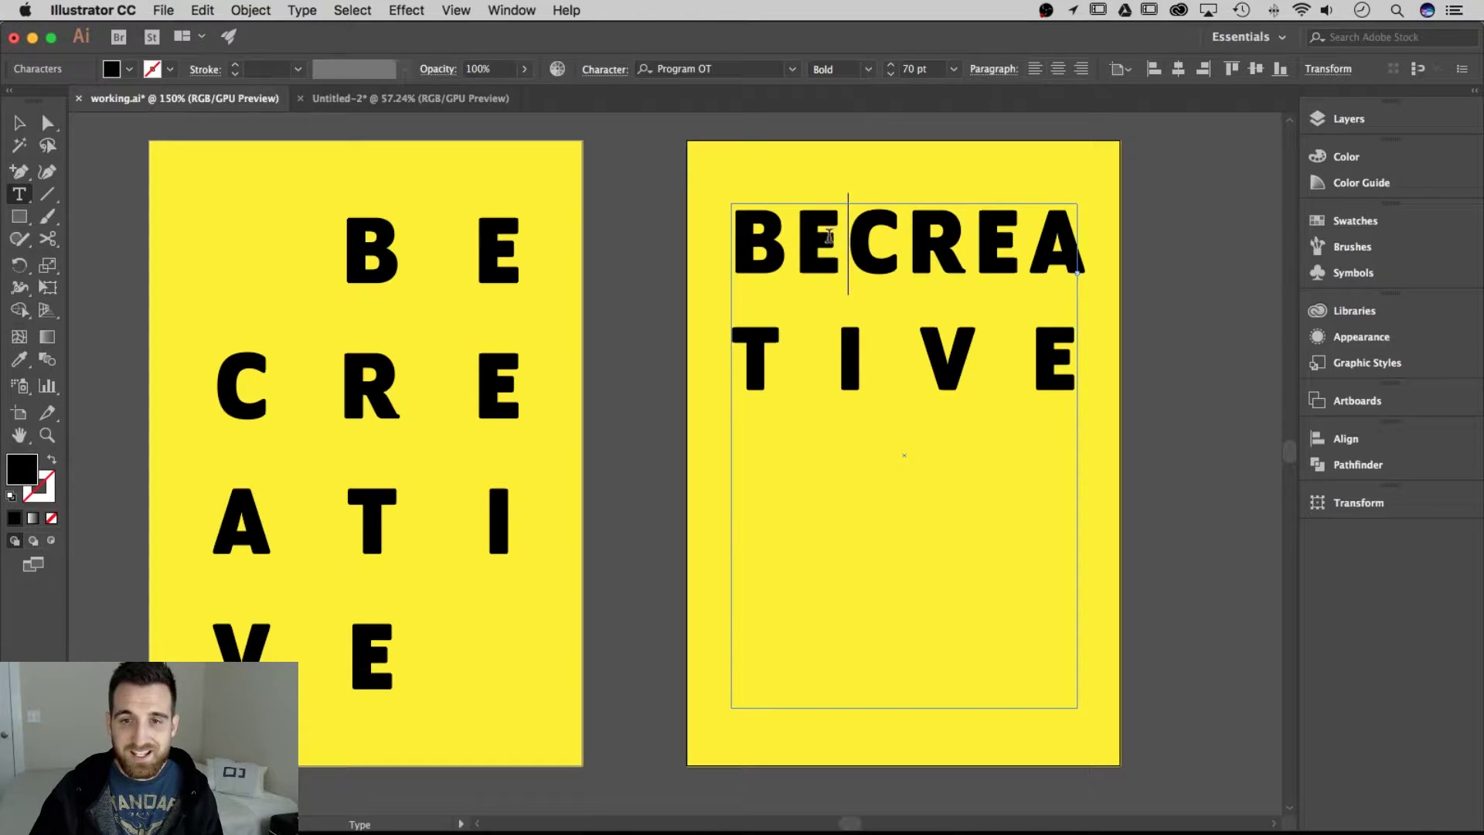
Break the headline into rows BE, CRE, ATI, VE and tab the top B into the middle column.
key("Return")
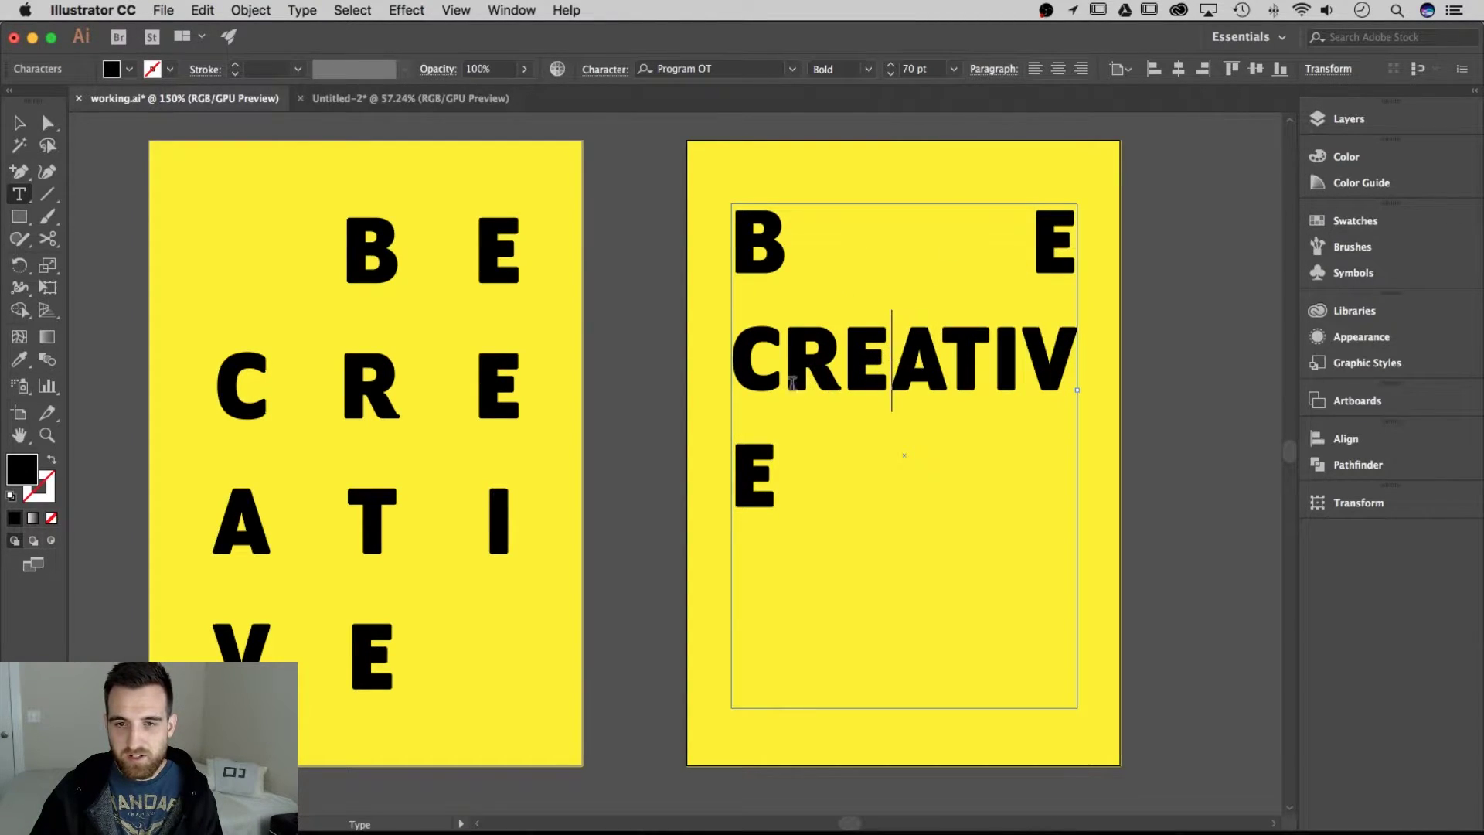
key("Return")
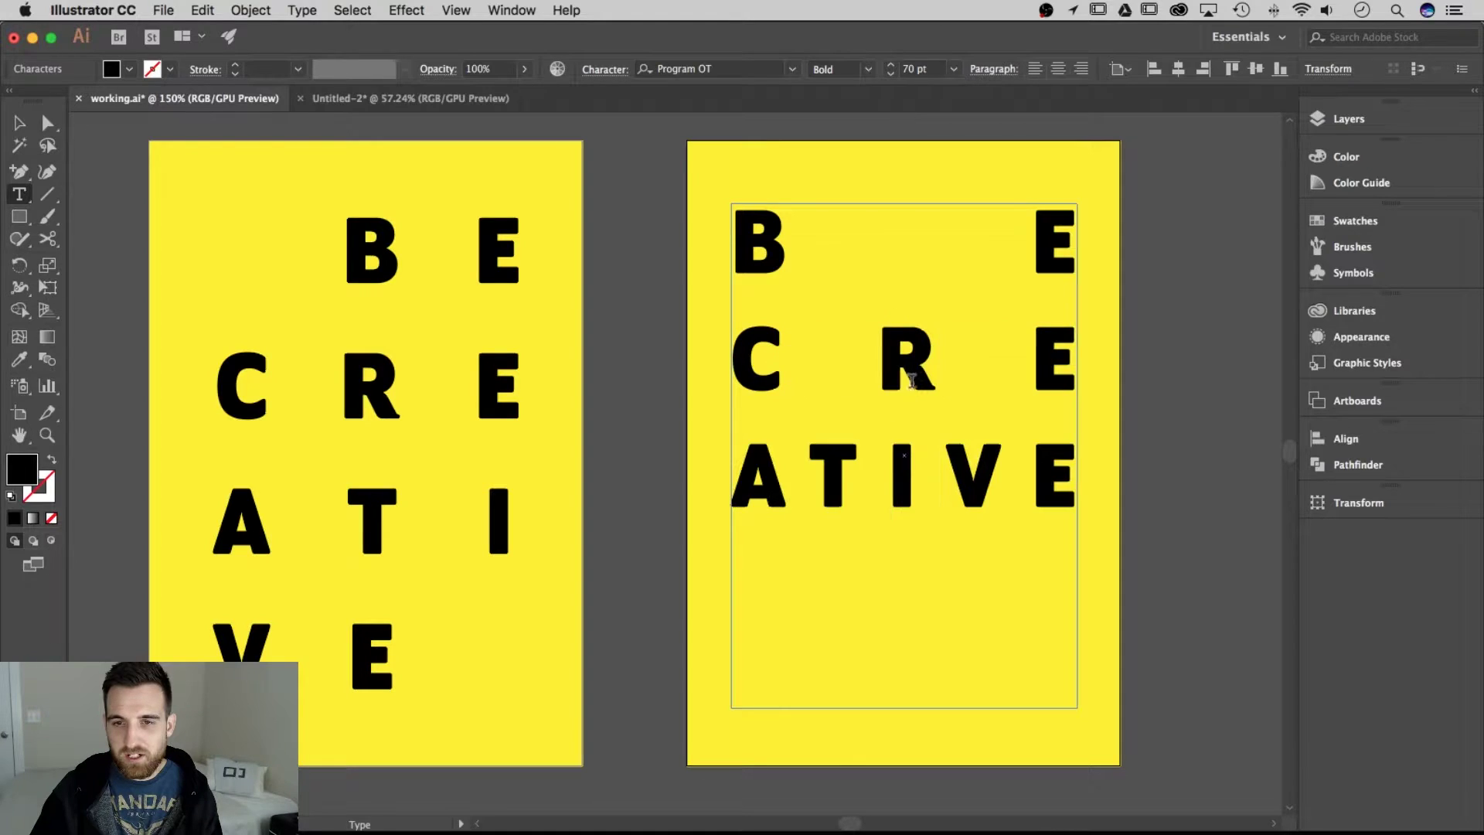
left_click(940, 464)
key("Return")
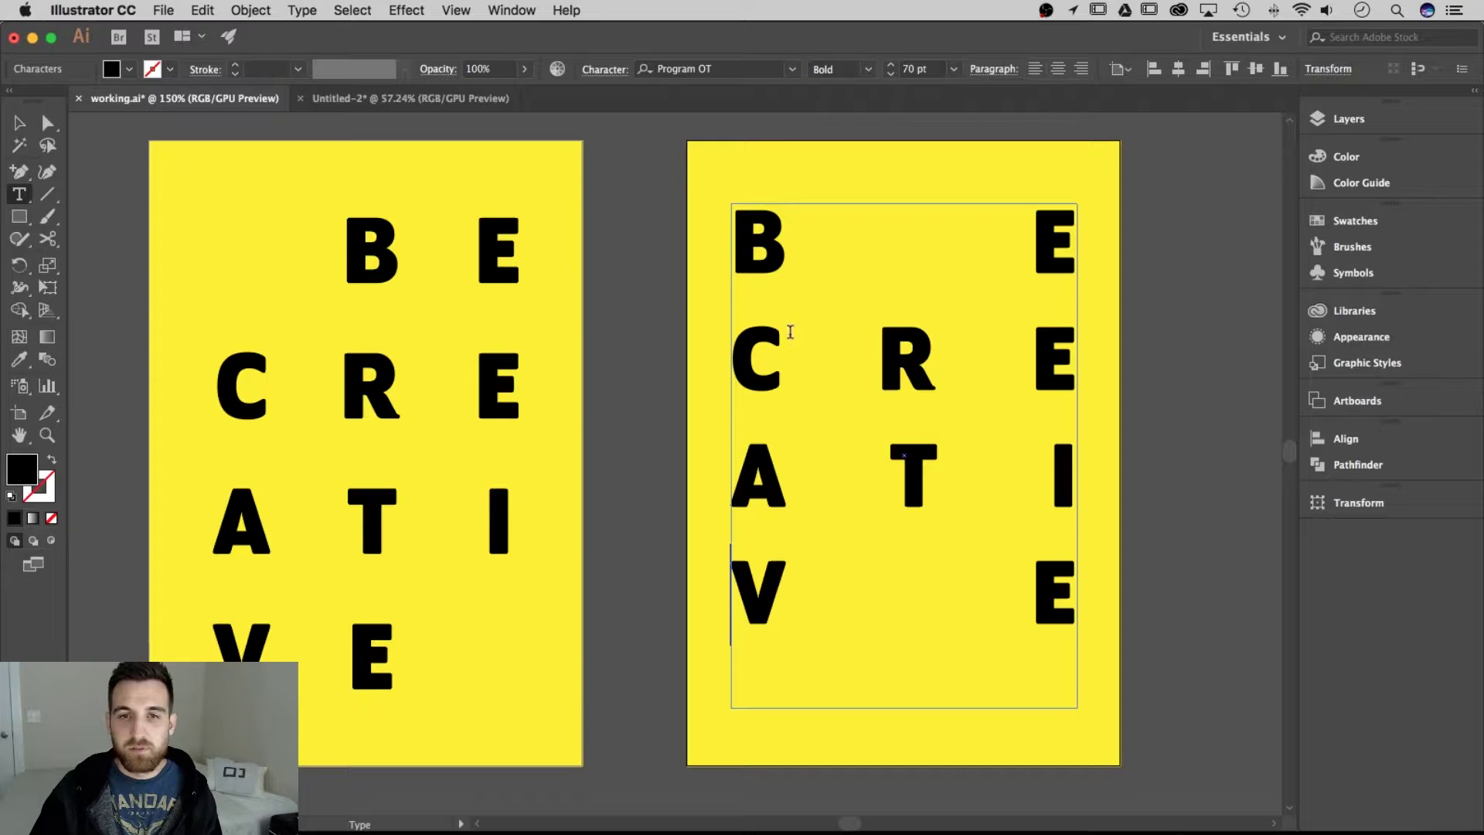
left_click_drag(802, 232, 1116, 233)
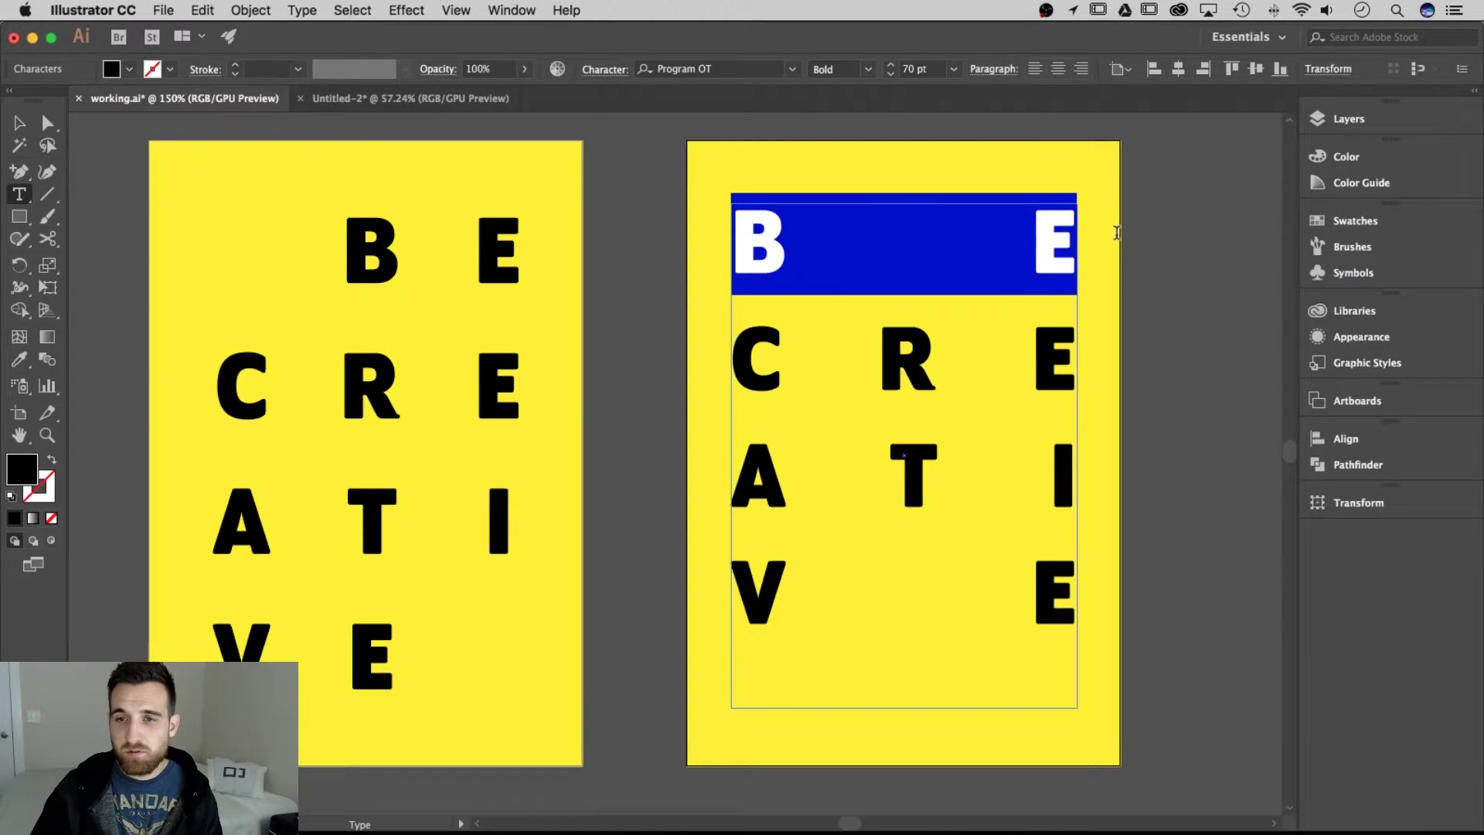
left_click(753, 241)
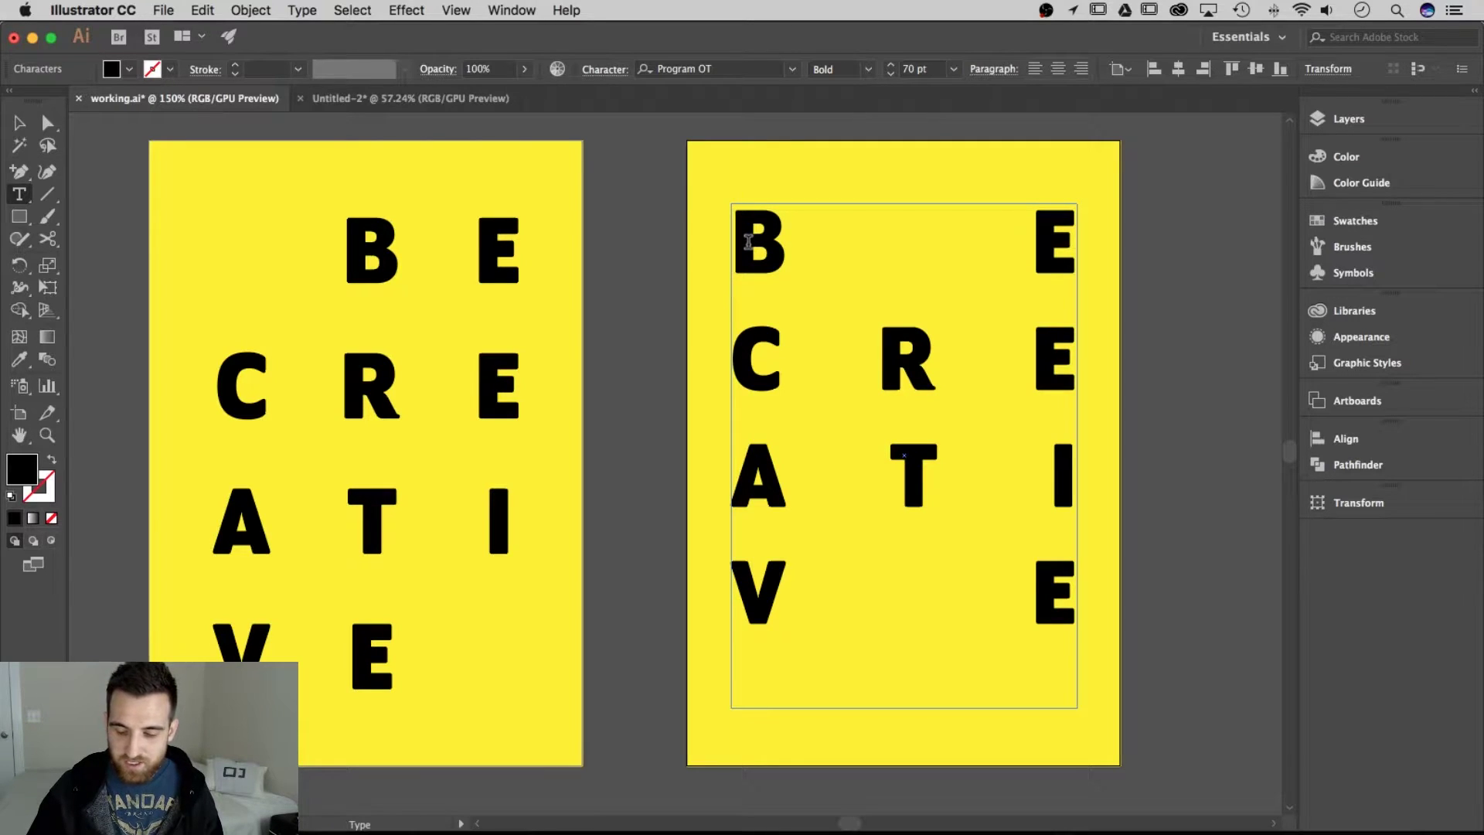
key("Tab")
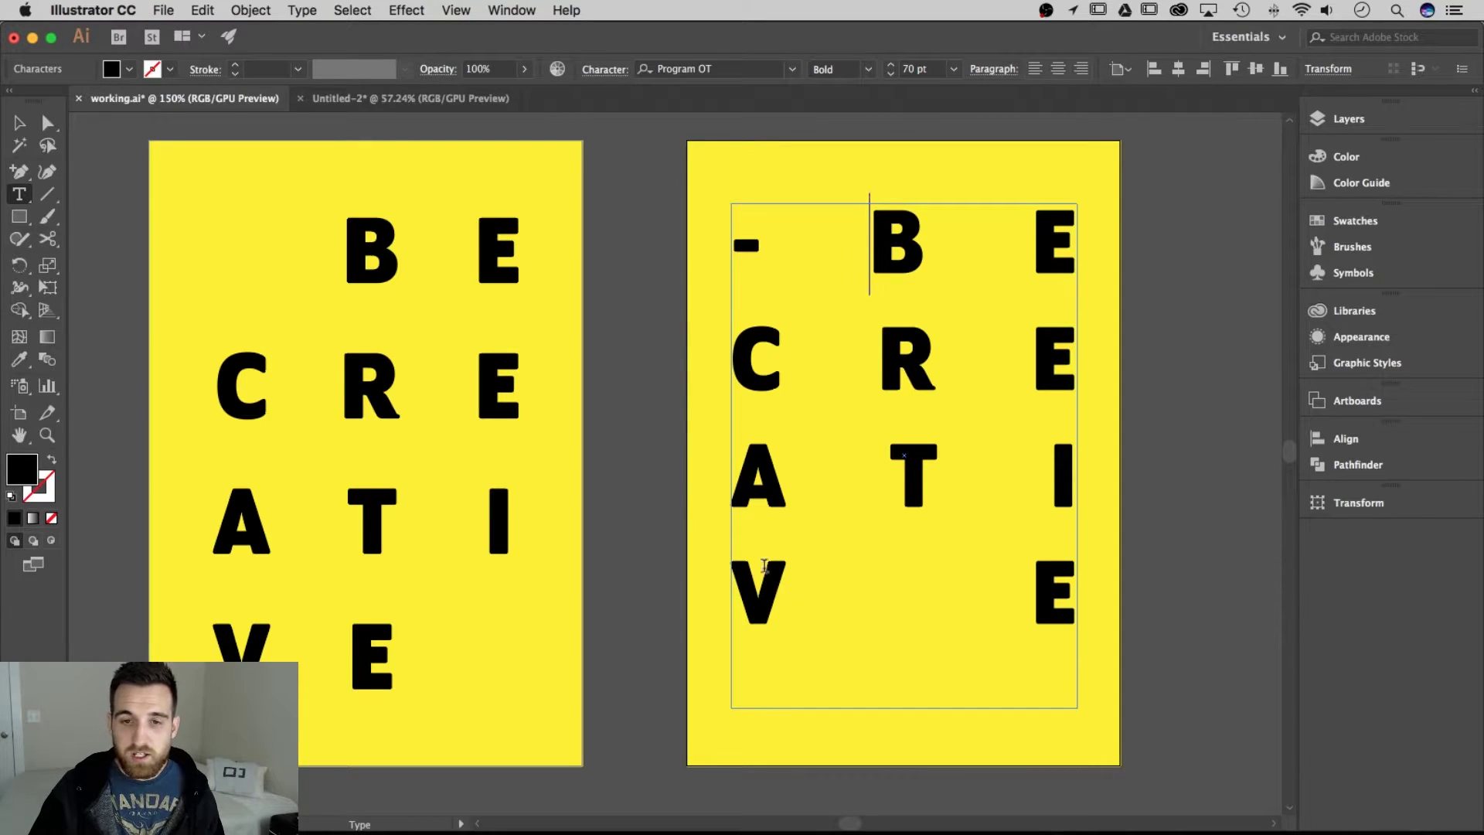
Add a dash after the final E on the bottom row.
left_click(1062, 590)
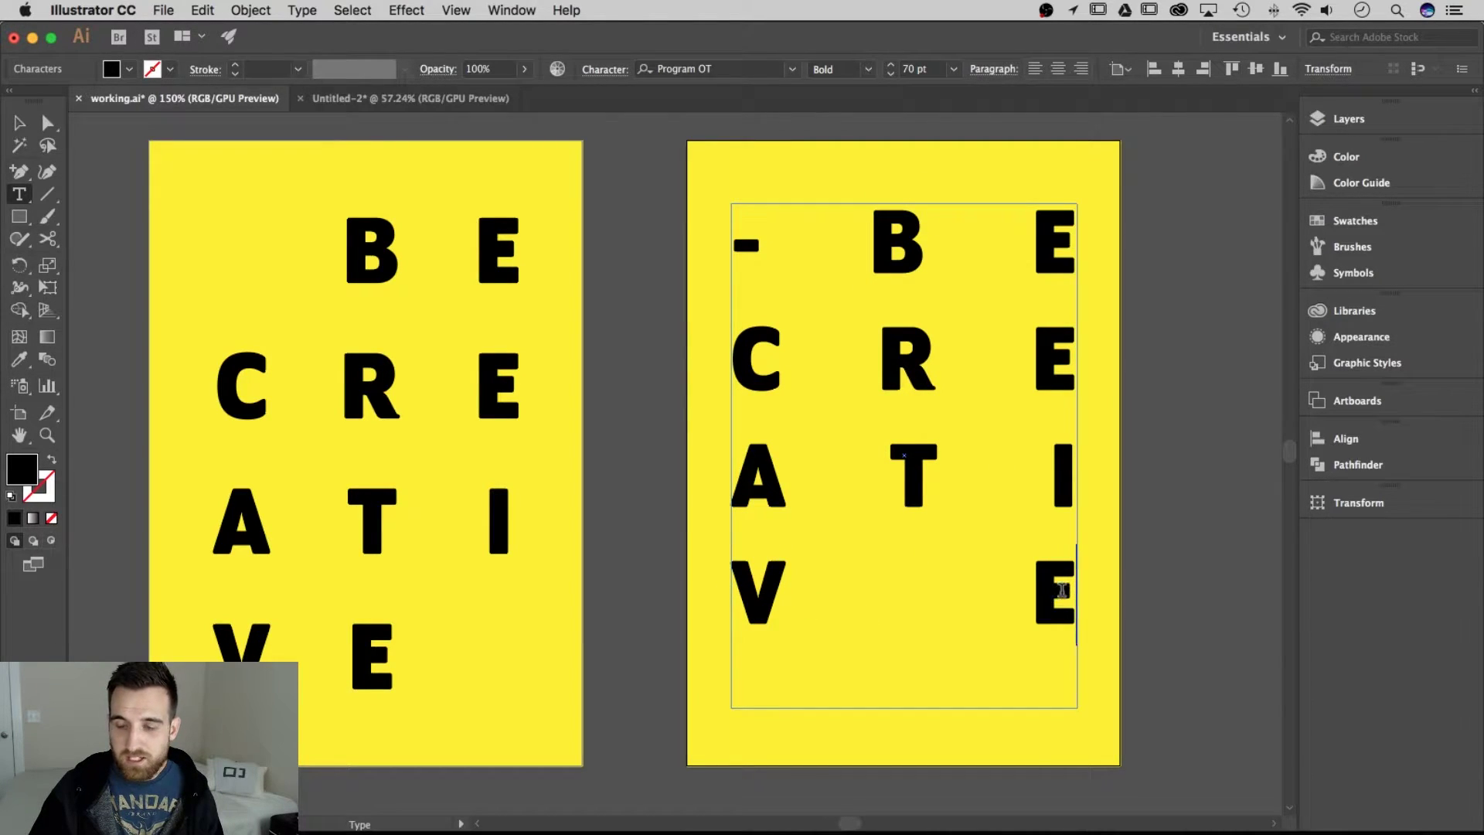
type("-")
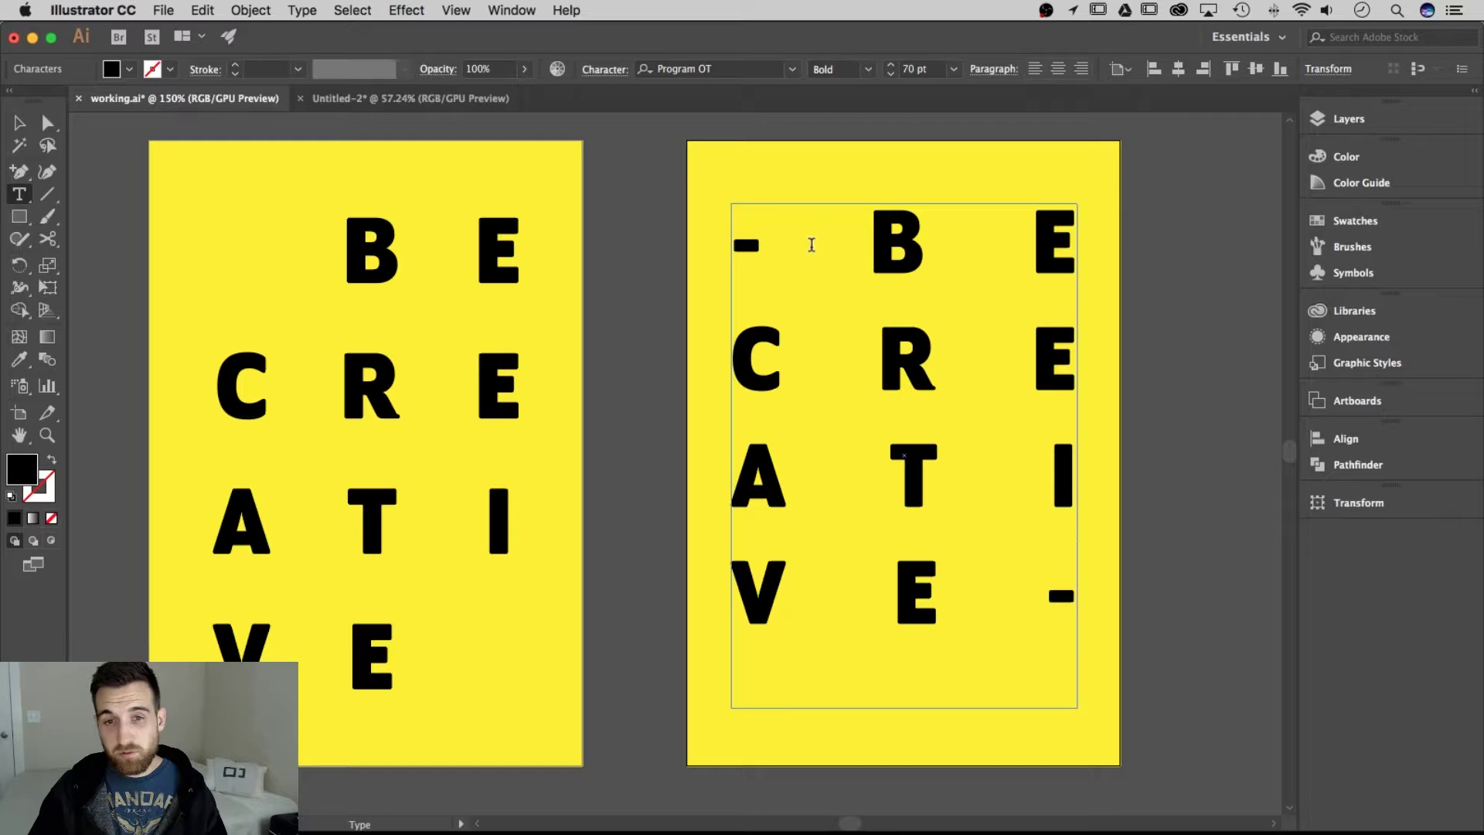
left_click_drag(811, 244, 735, 245)
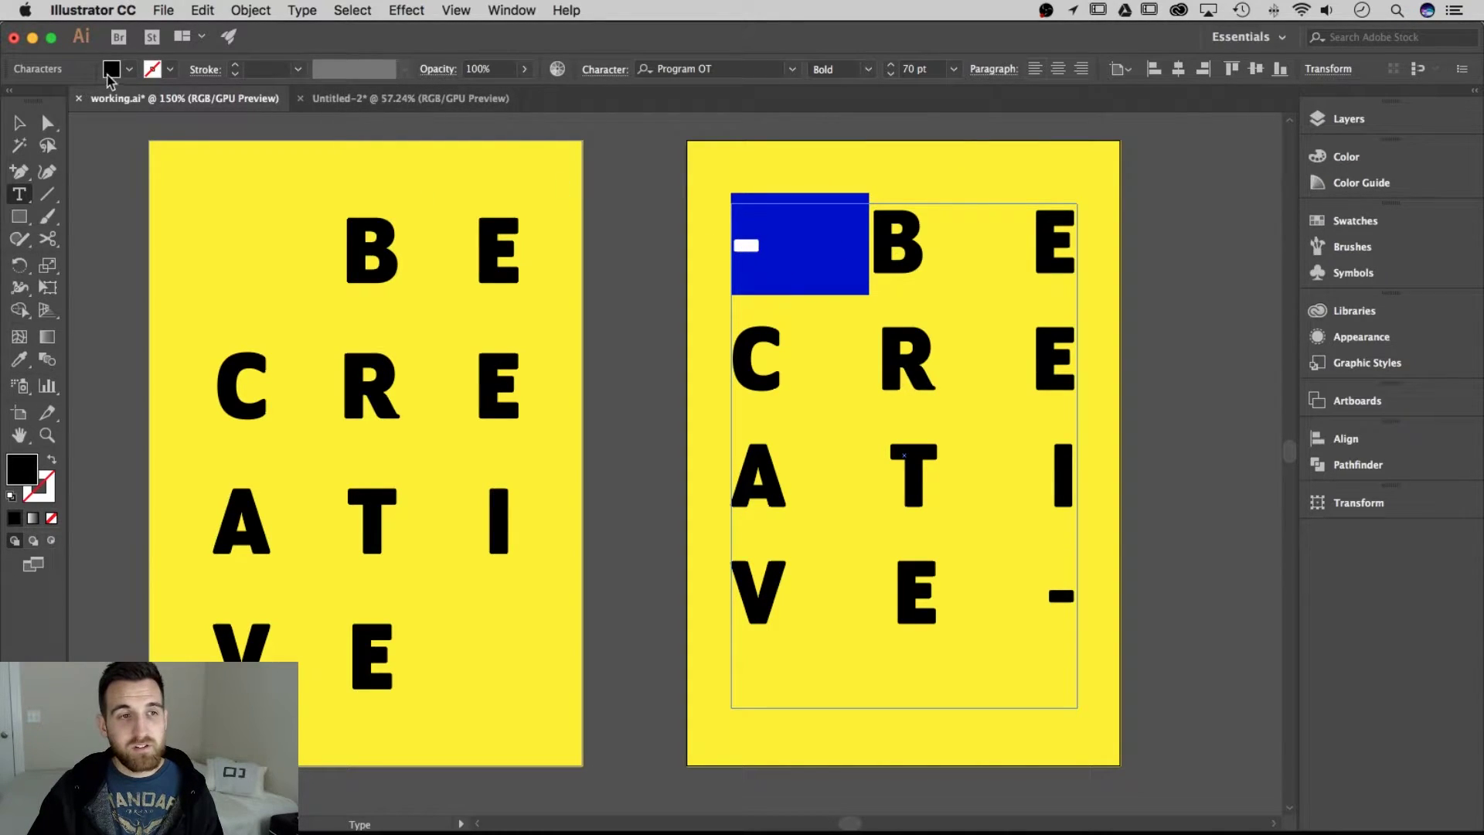
left_click(129, 69)
left_click(76, 101)
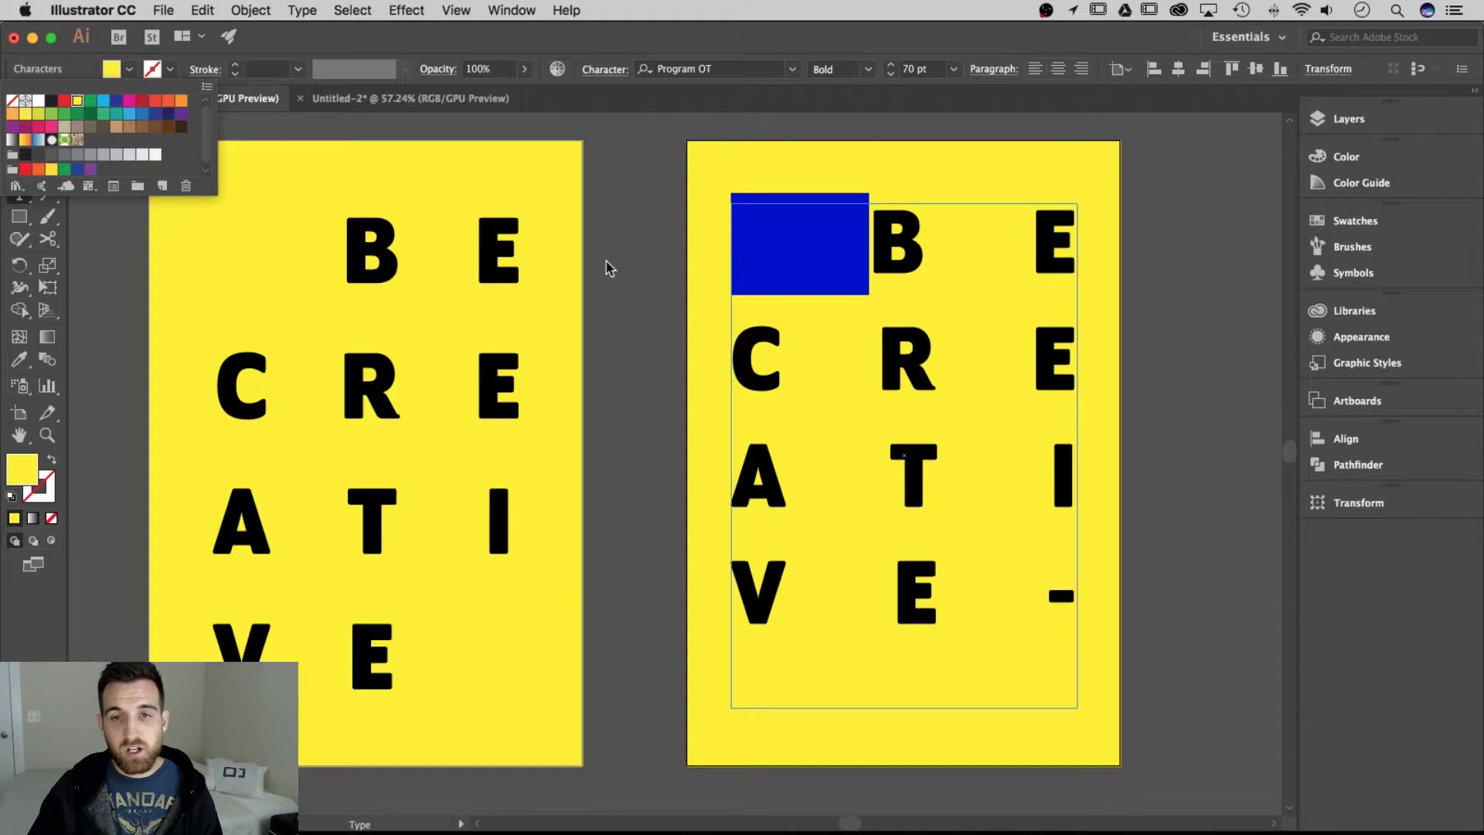
left_click(893, 255)
left_click(888, 266)
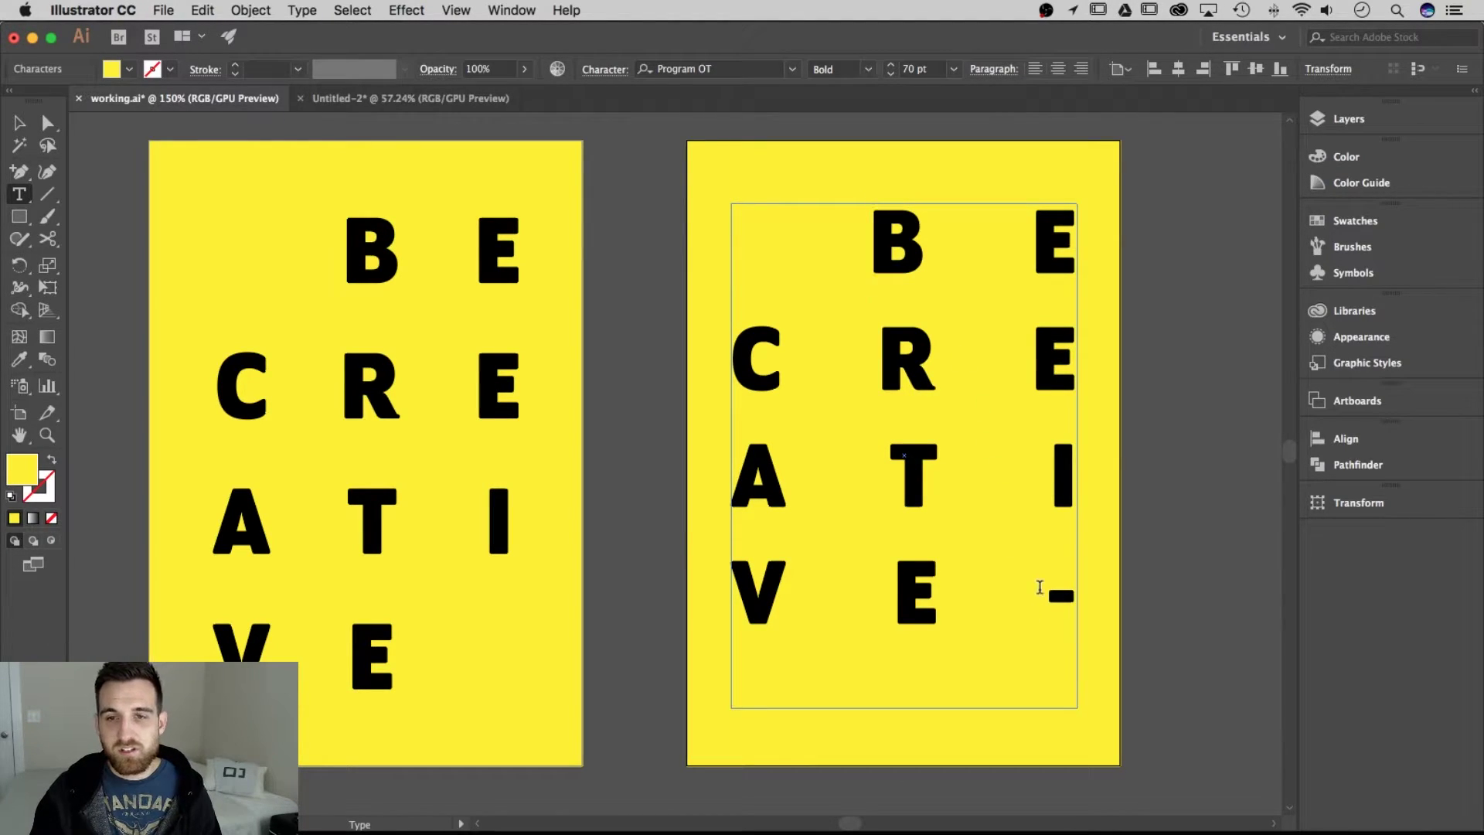
double_click(1037, 585)
key("super+c")
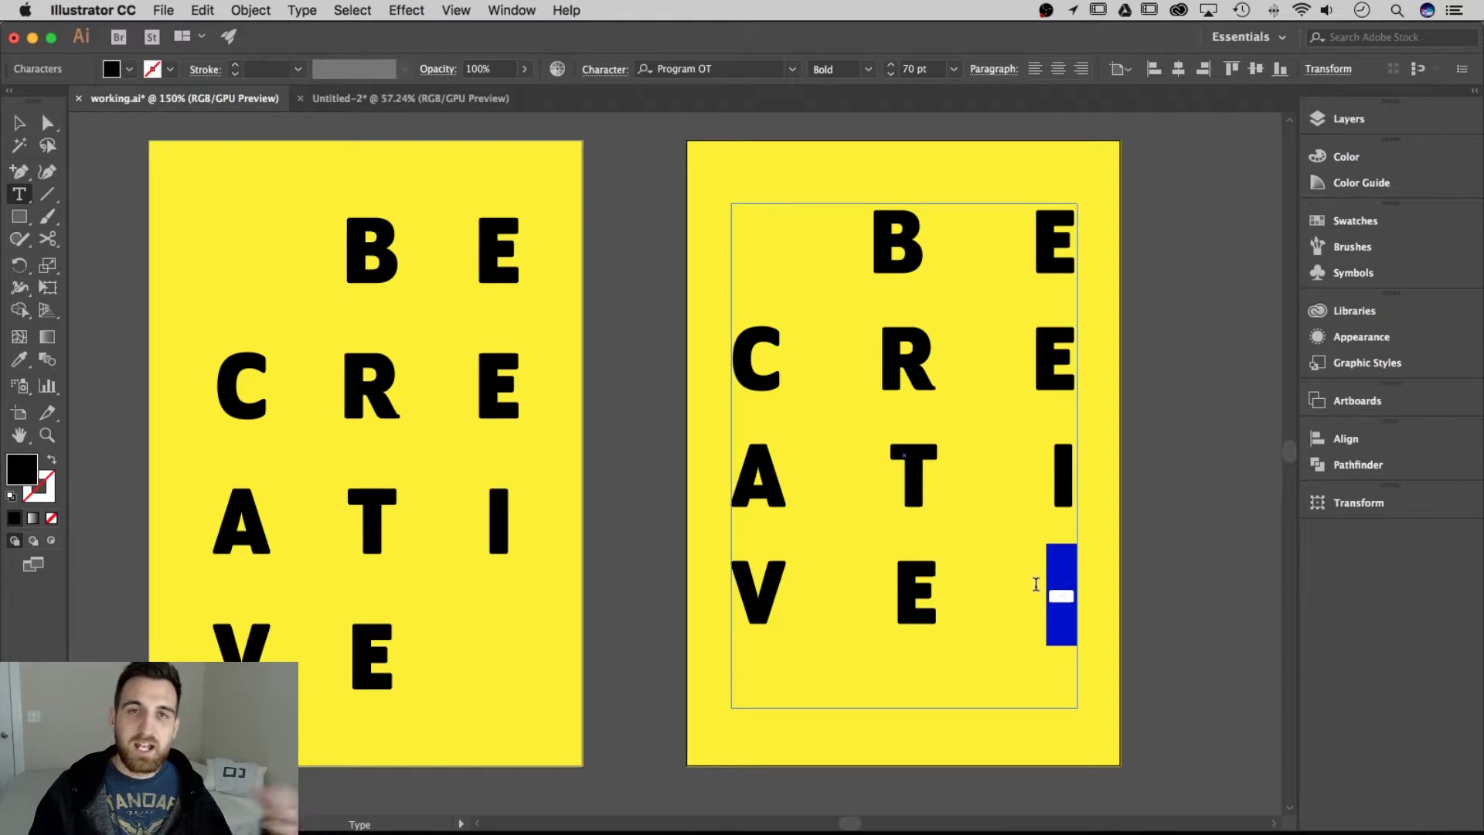
double_click(800, 267)
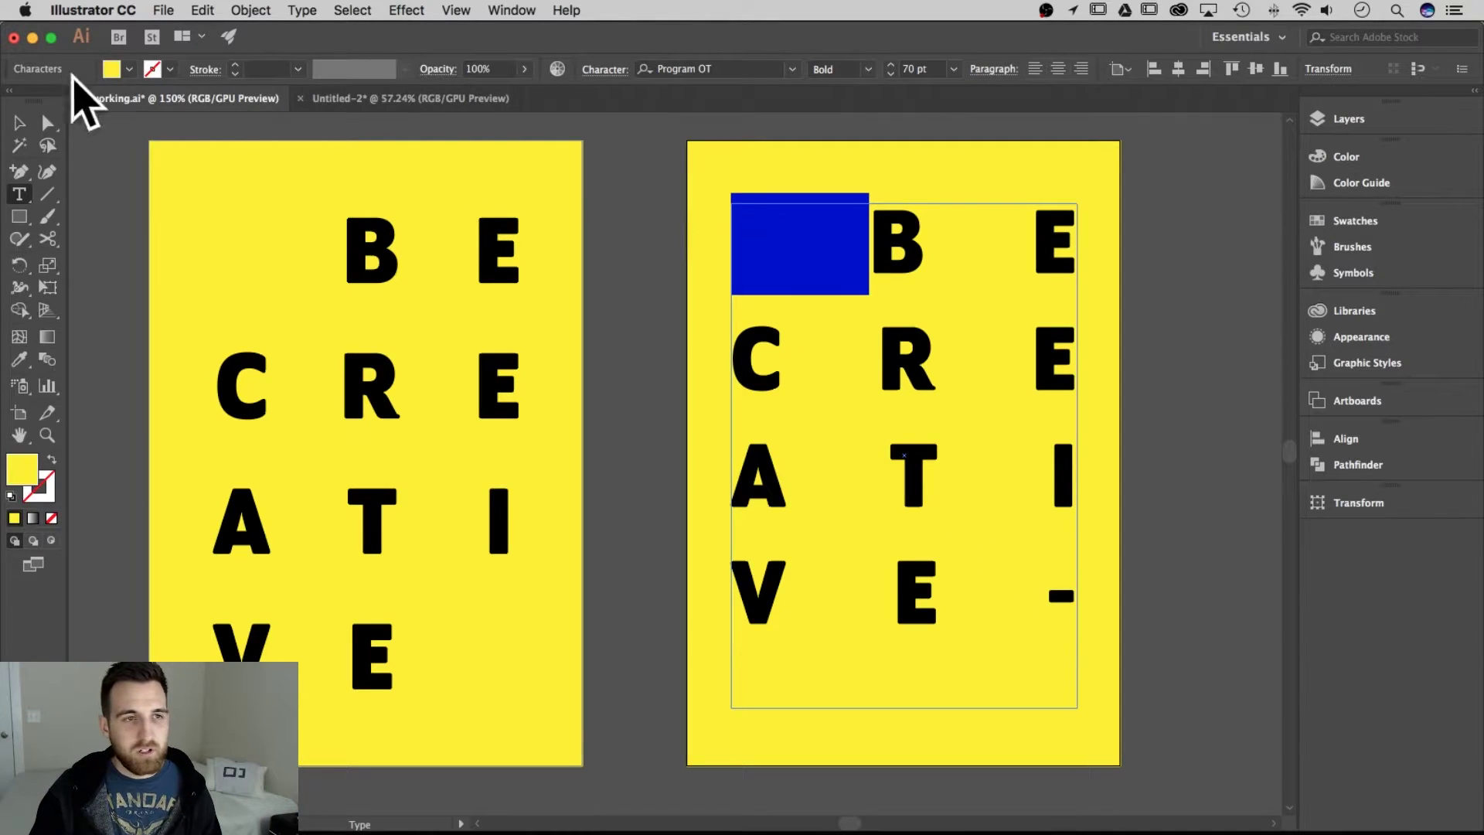
key("super+v")
left_click(864, 263)
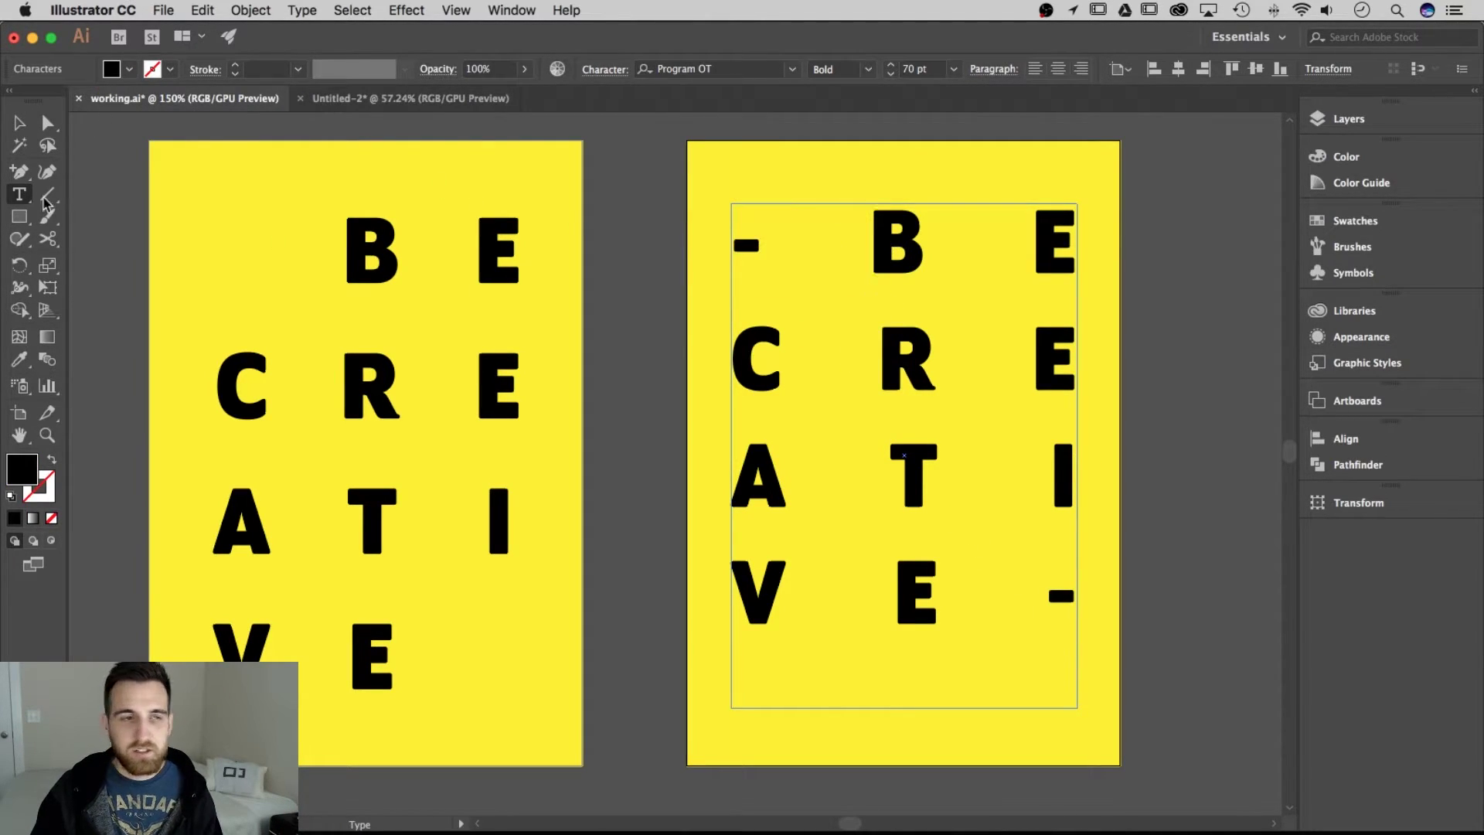
left_click(19, 124)
left_click(661, 330)
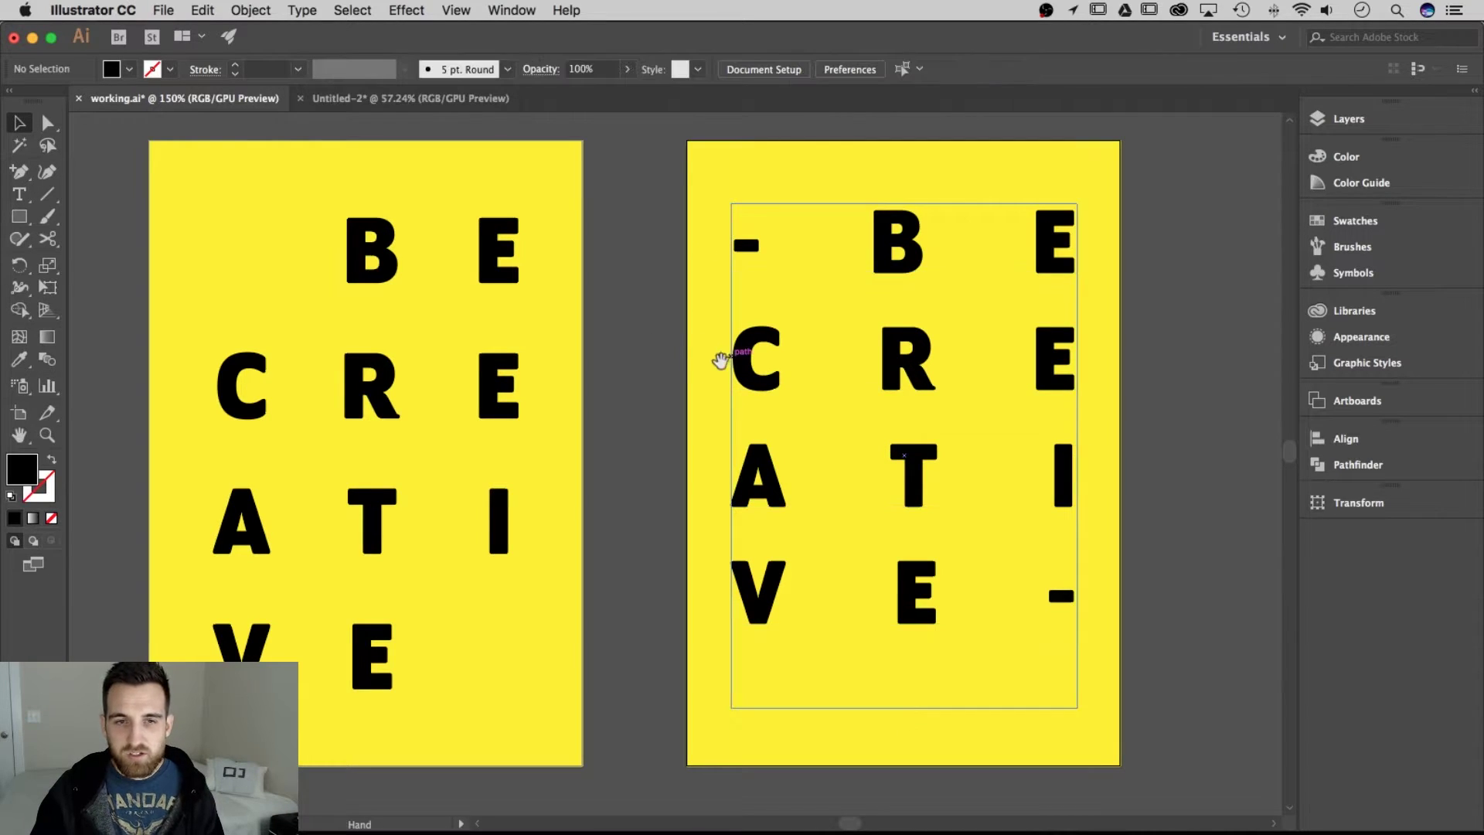
scroll(722, 358, "down", 1)
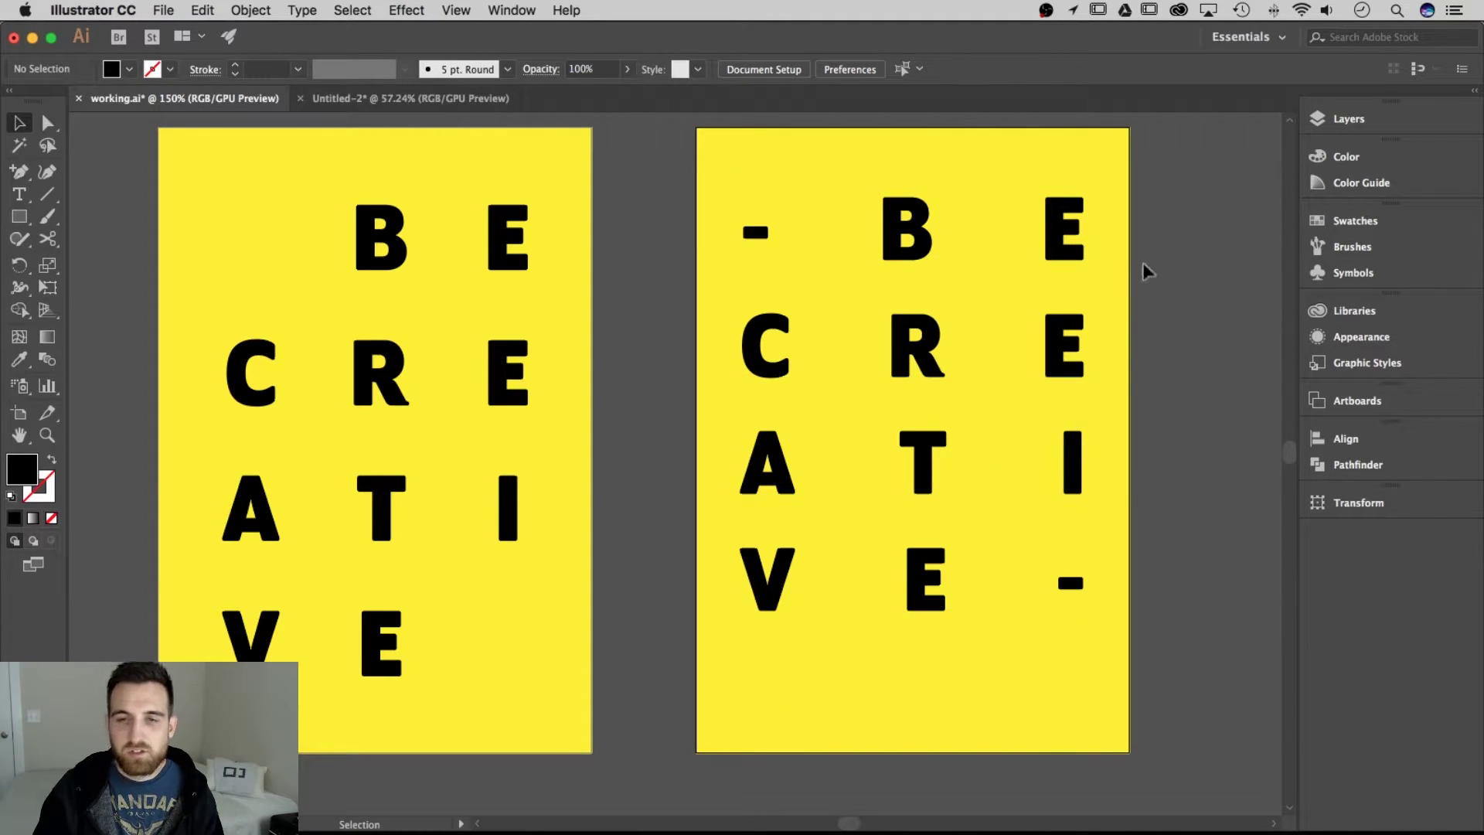
scroll(1147, 270, "right", 5)
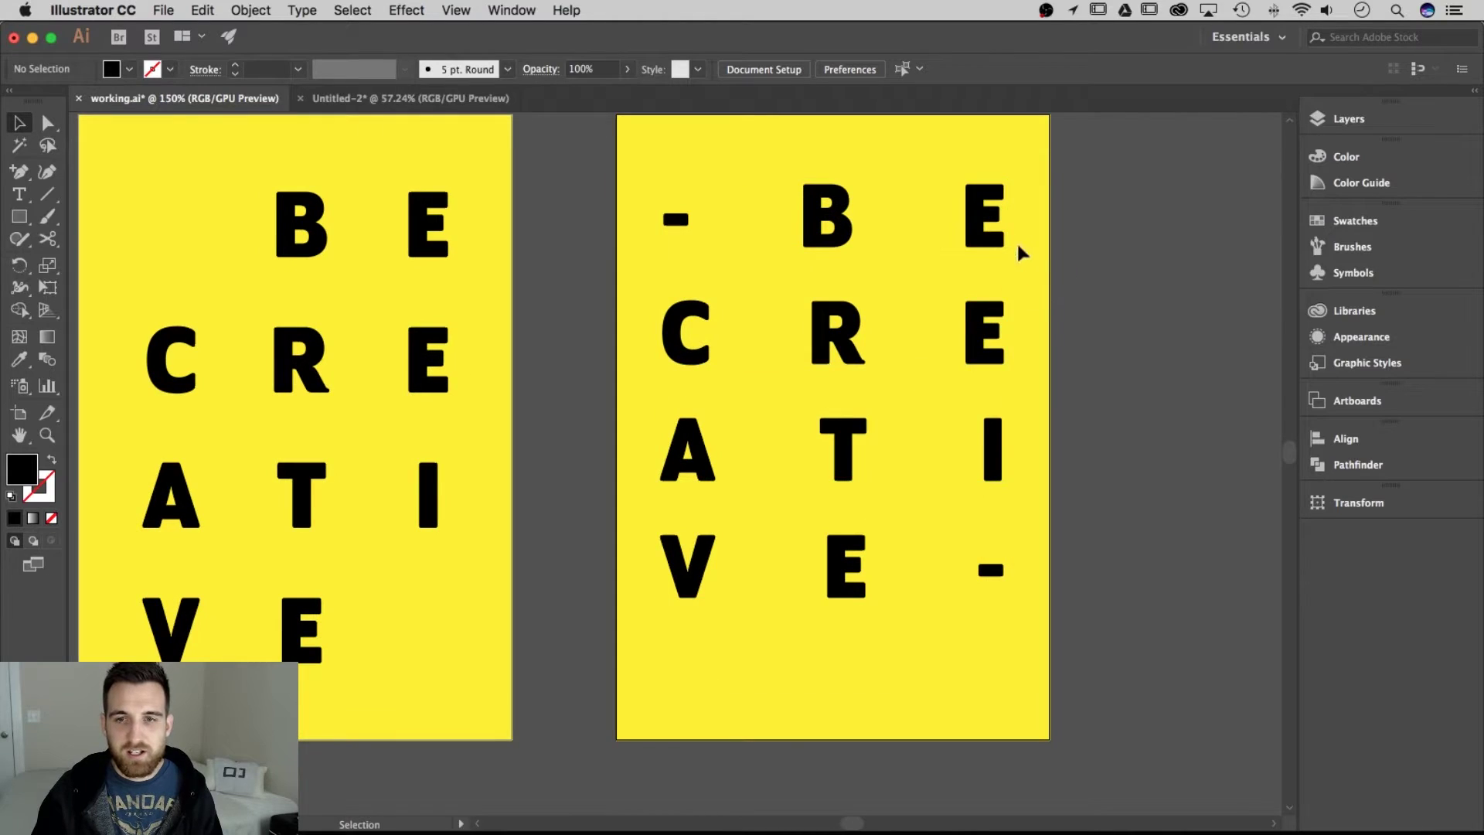
scroll(1017, 252, "right", 3)
scroll(1017, 253, "up", 3)
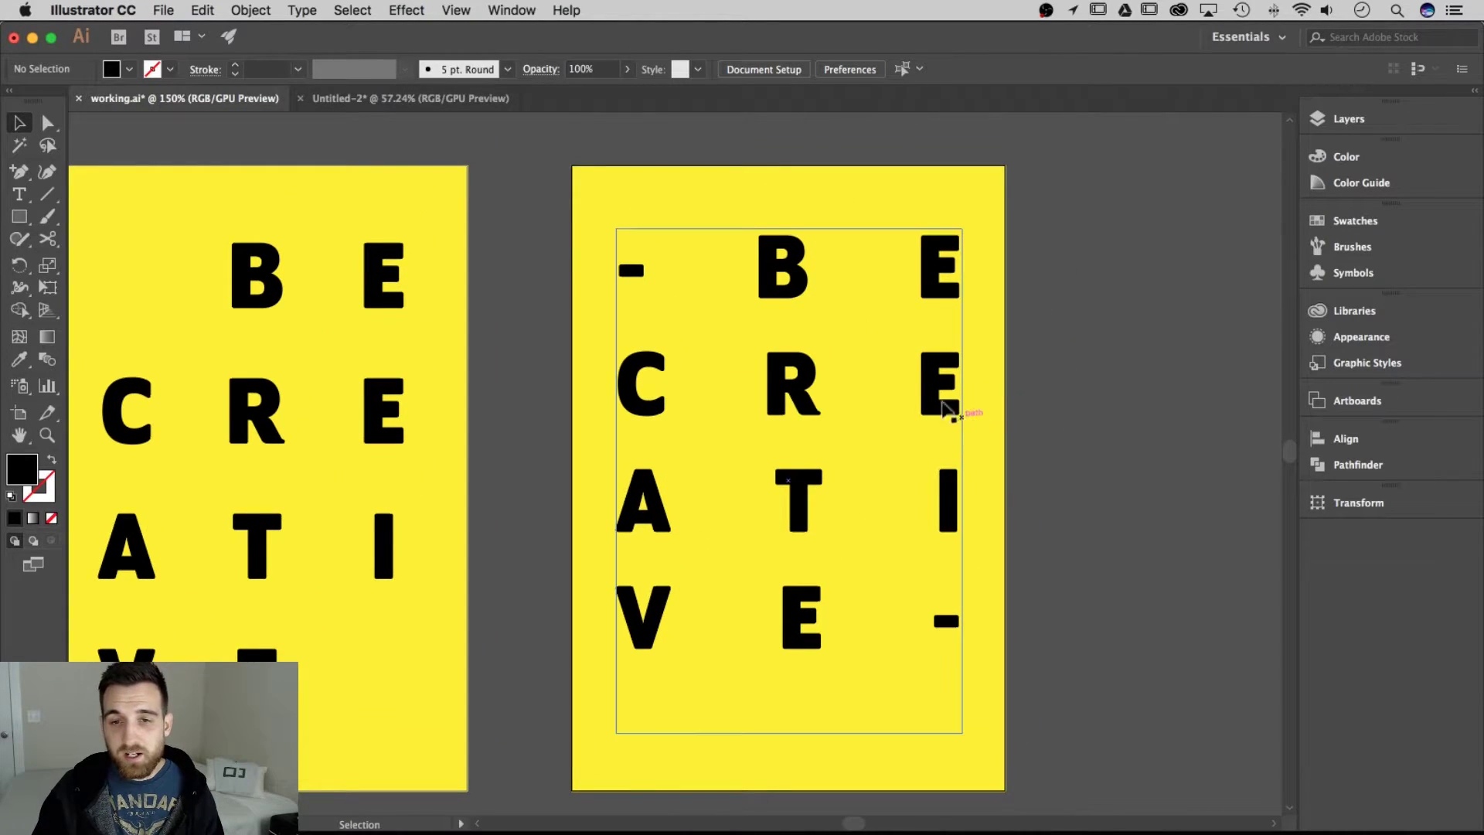
left_click(941, 400)
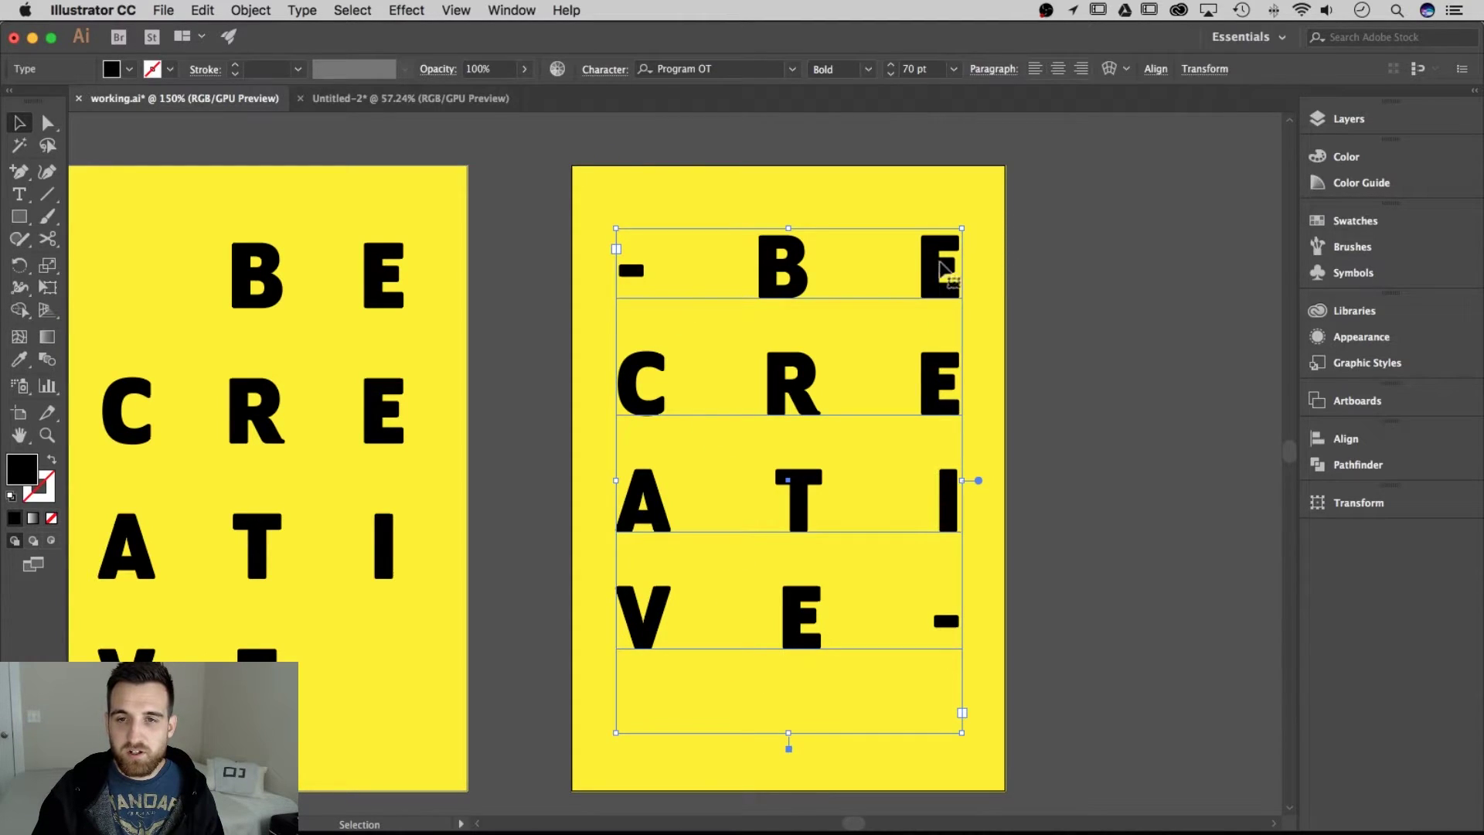
left_click(1037, 195)
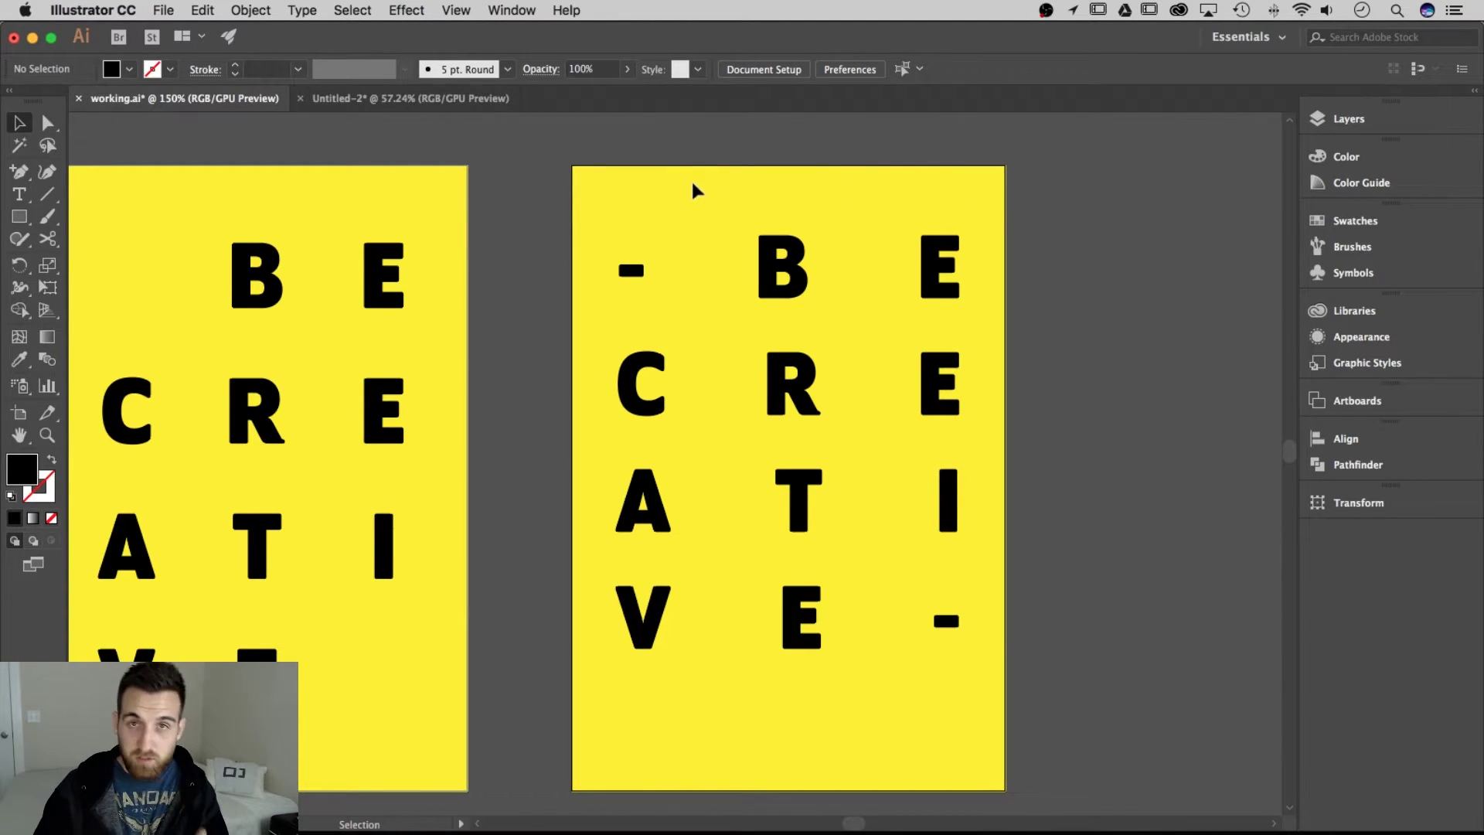
key("super+alt")
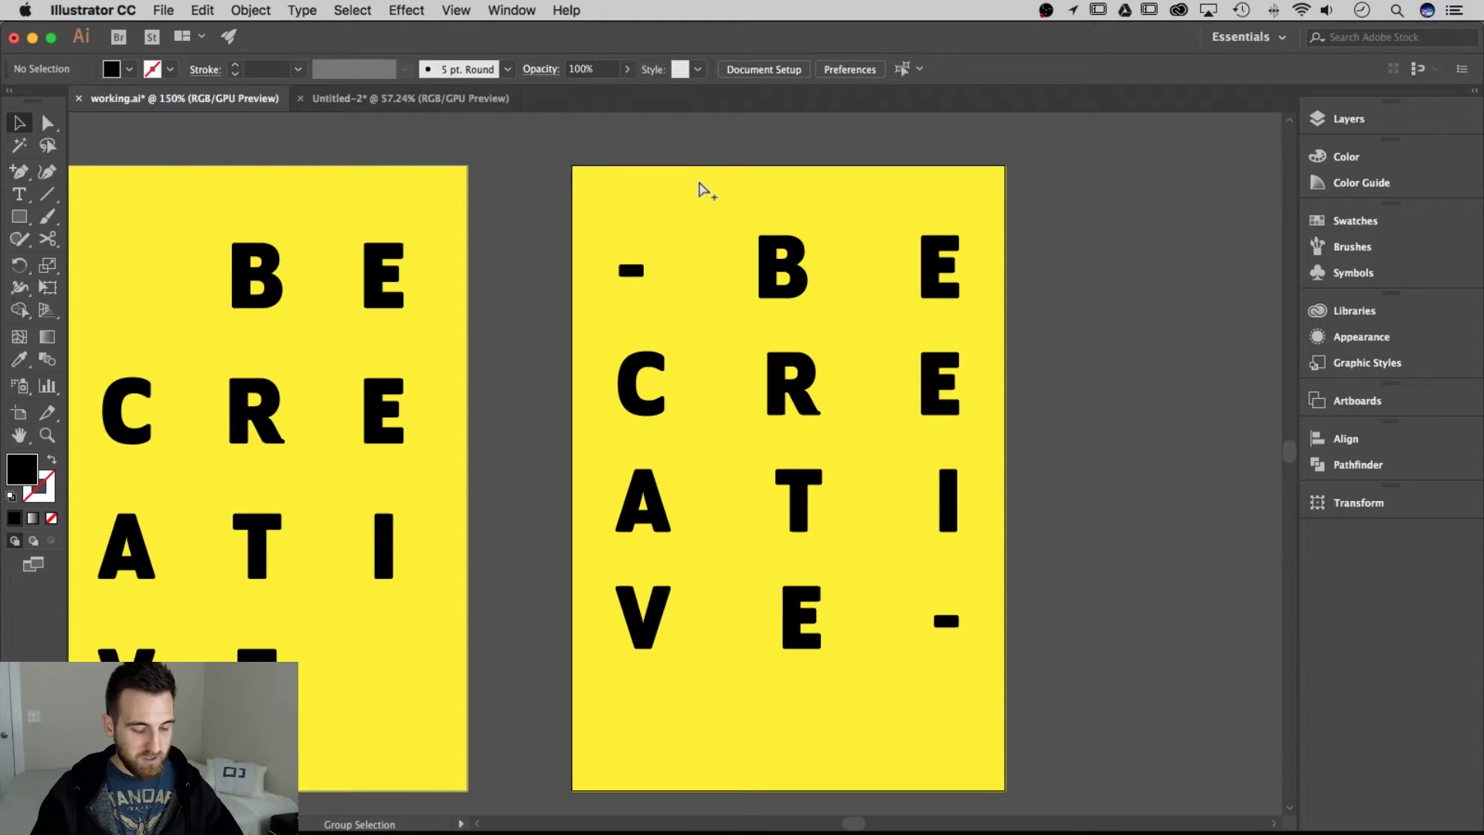
Centre the letter text frame on the right poster's yellow rectangle as key object.
left_click(698, 189, "alt+super")
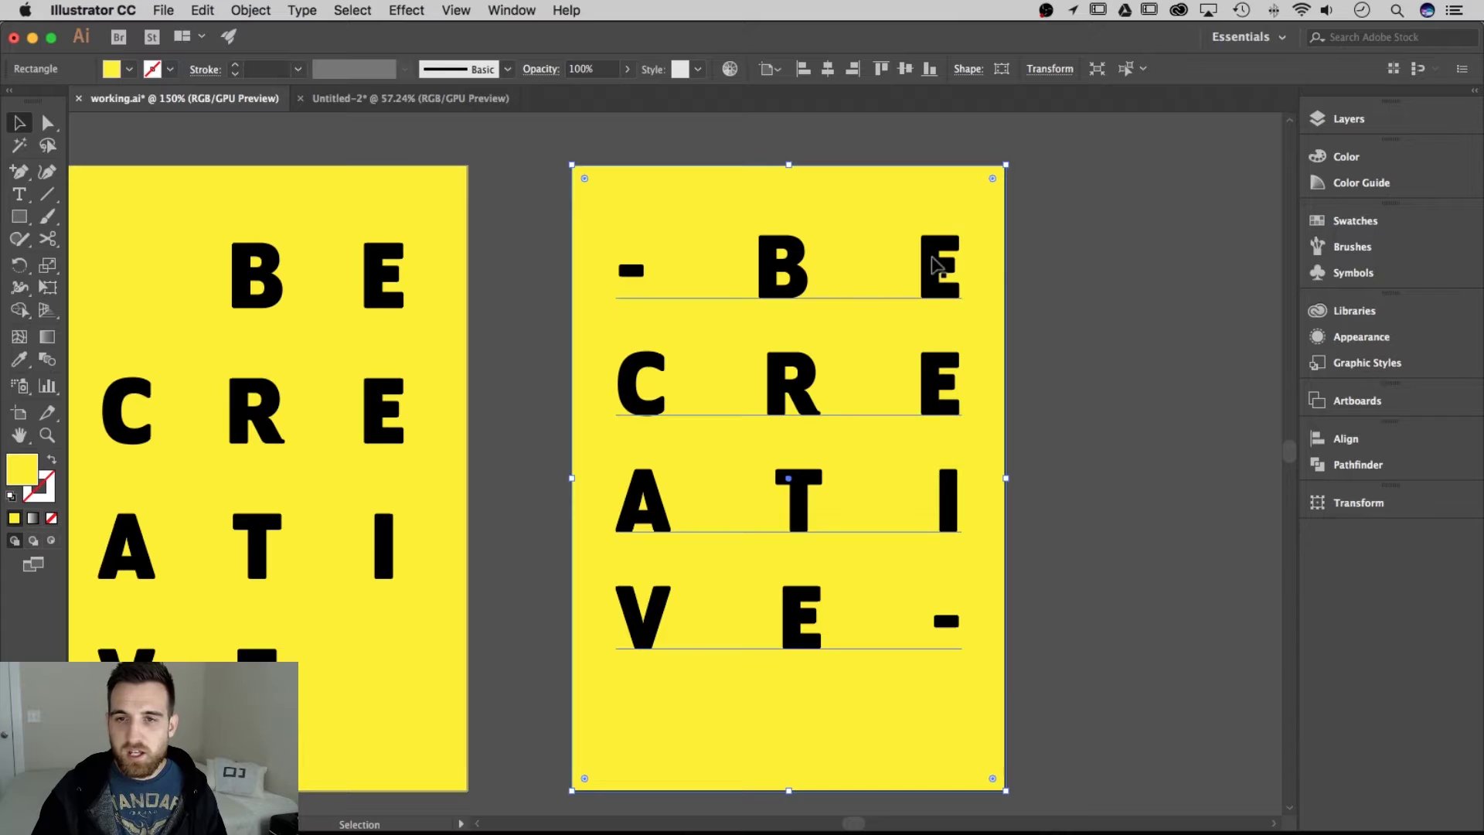
left_click(735, 444, "shift")
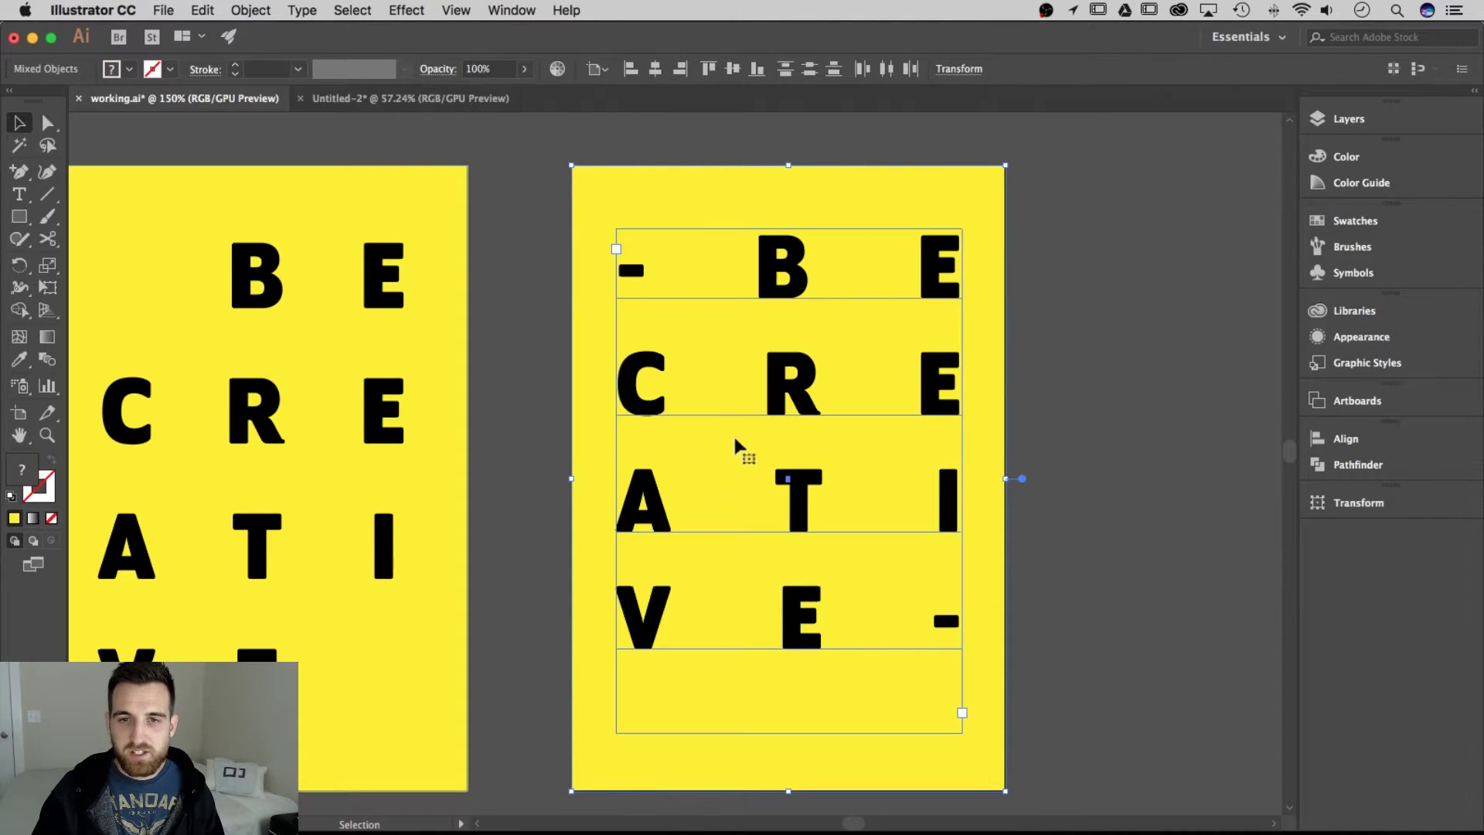
left_click(949, 178)
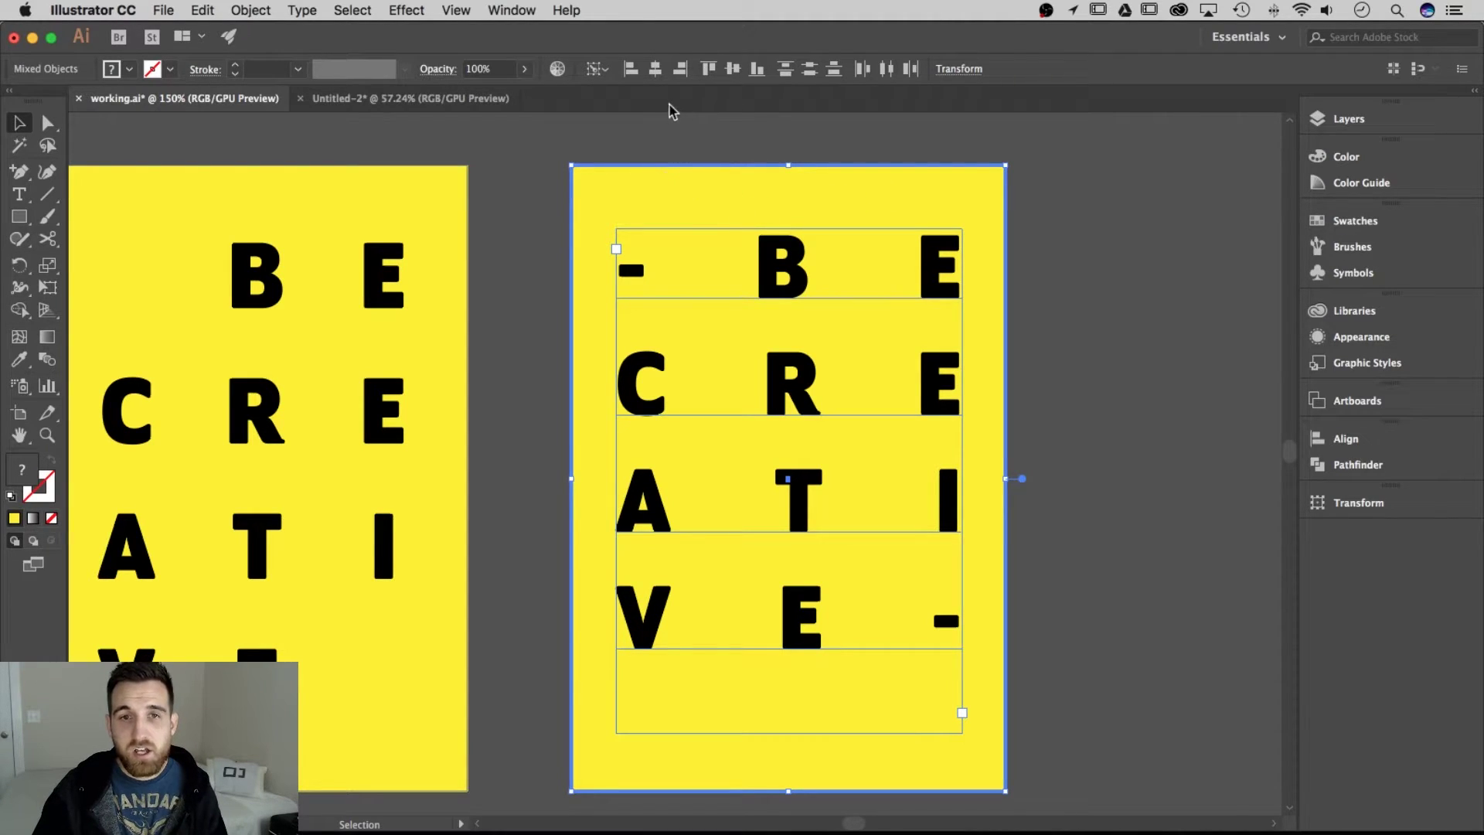
left_click(655, 71)
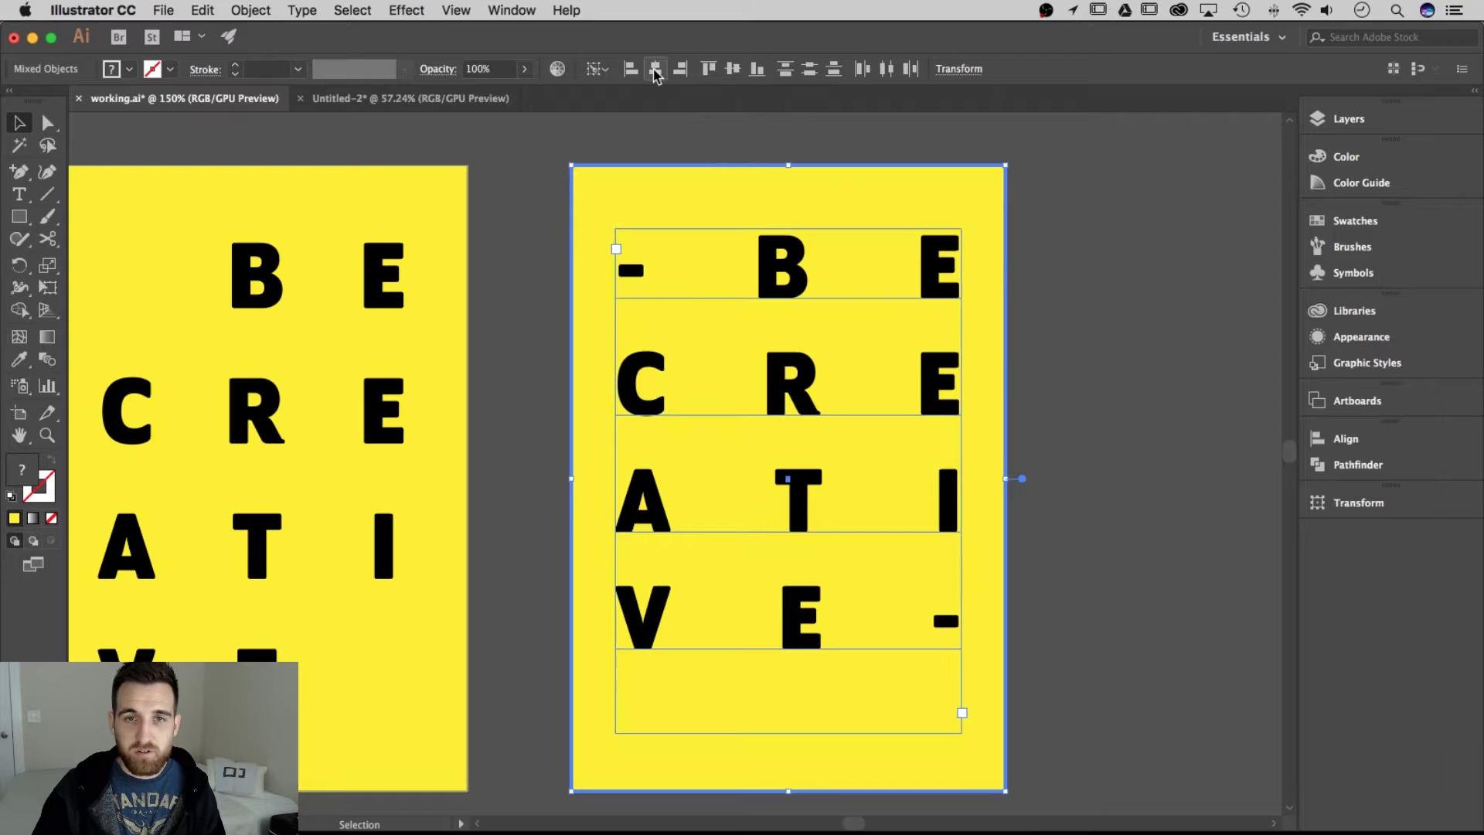
left_click(734, 70)
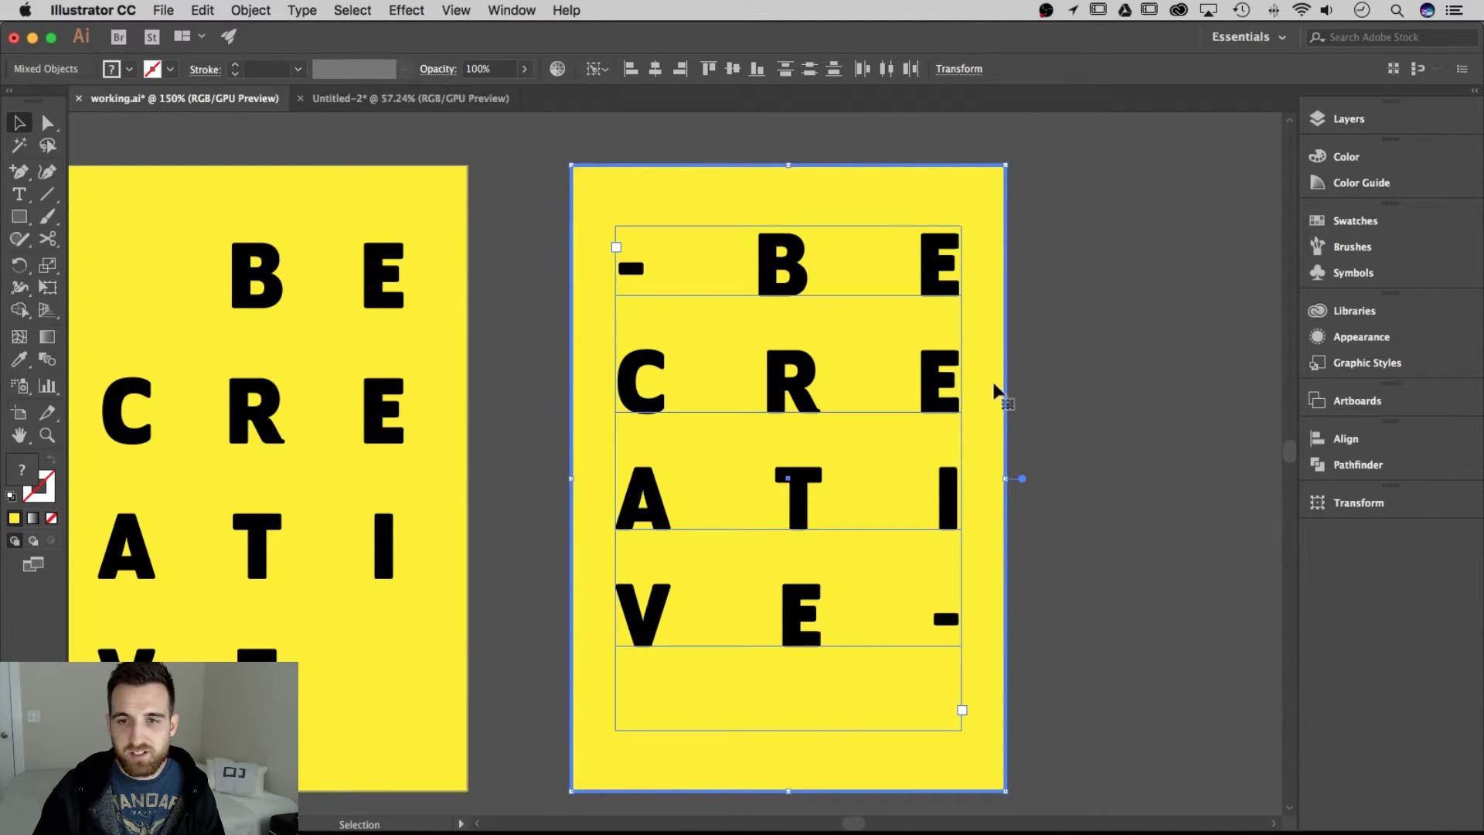
key("super+shift+a")
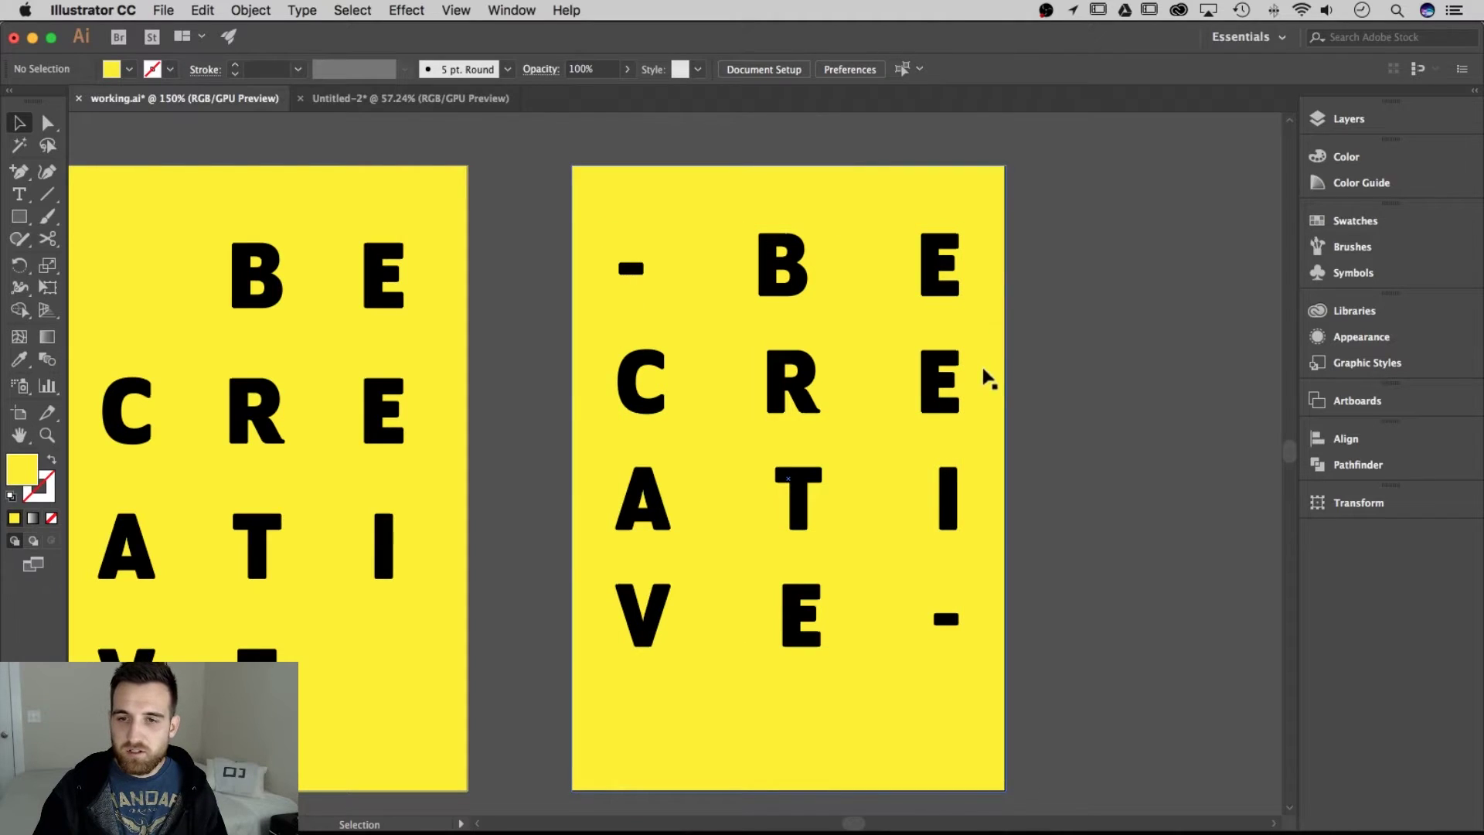
left_click(949, 406)
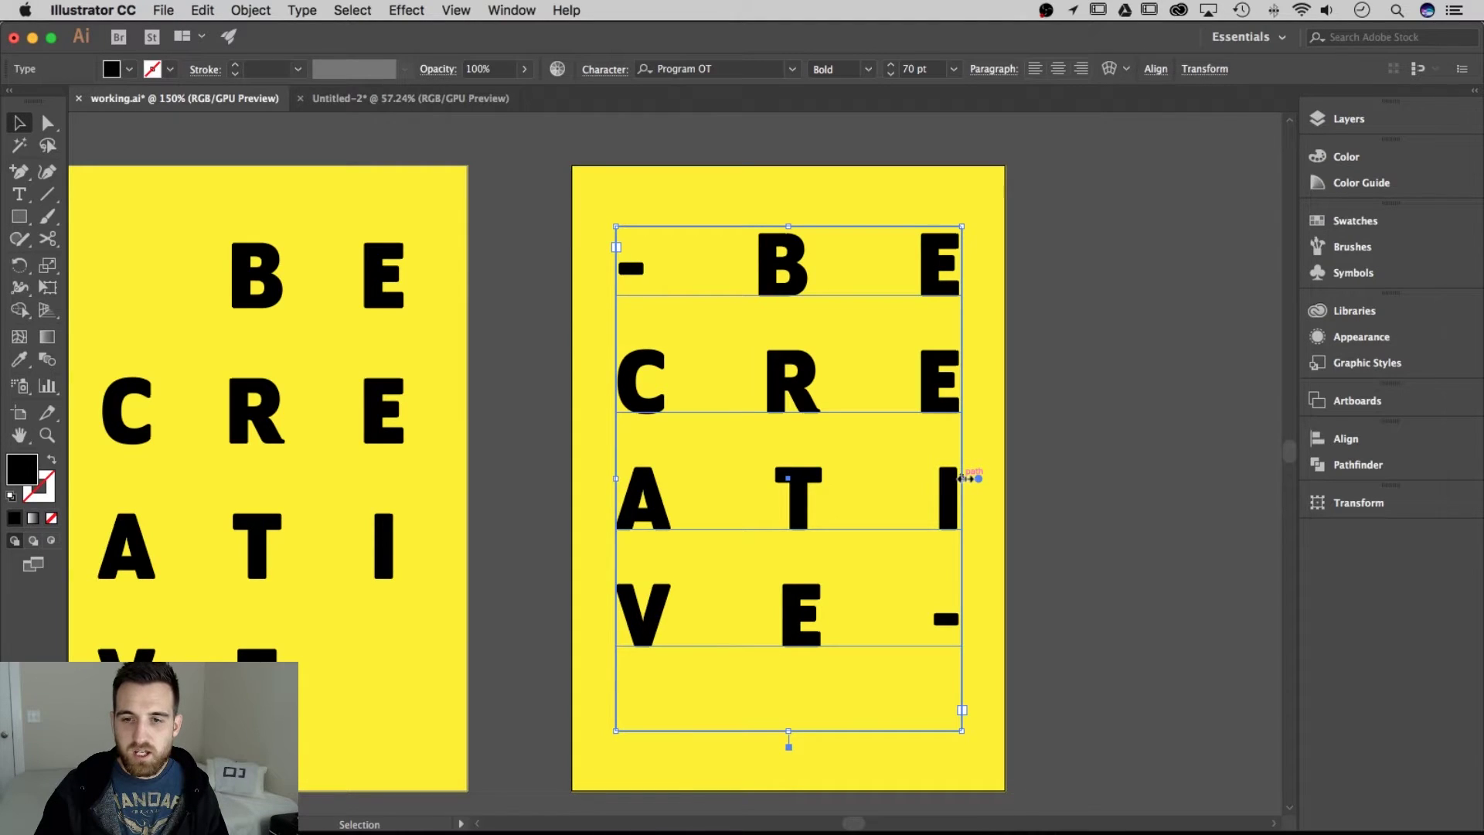
Narrow the letter text frame slightly to tighten the three letter columns.
left_click_drag(966, 478, 837, 497)
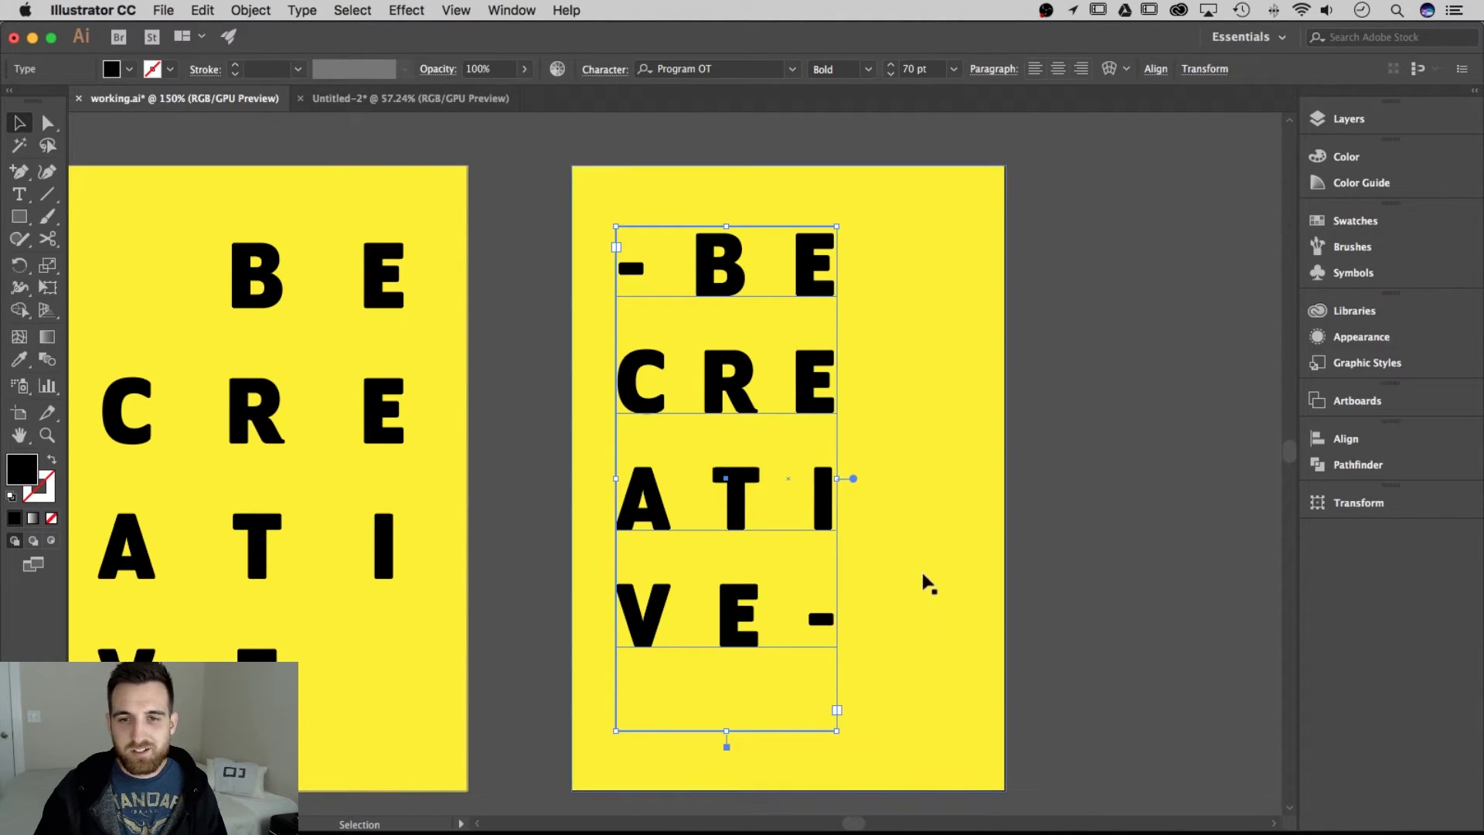
key("super+z")
mouse_move(961, 477)
left_mouse_down()
mouse_move(902, 483)
mouse_move(980, 484)
mouse_move(936, 481)
left_mouse_up()
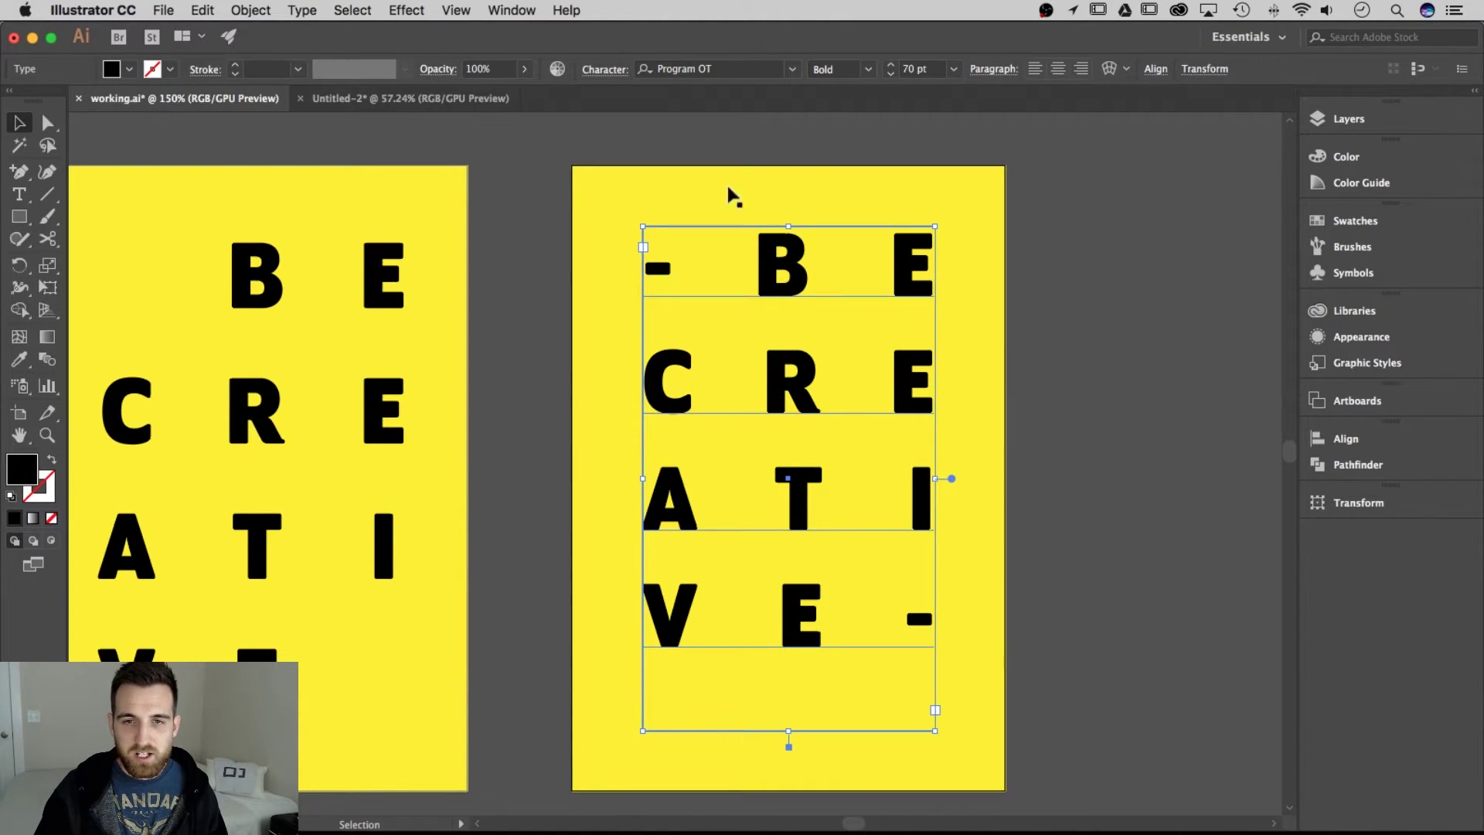
left_click(602, 71)
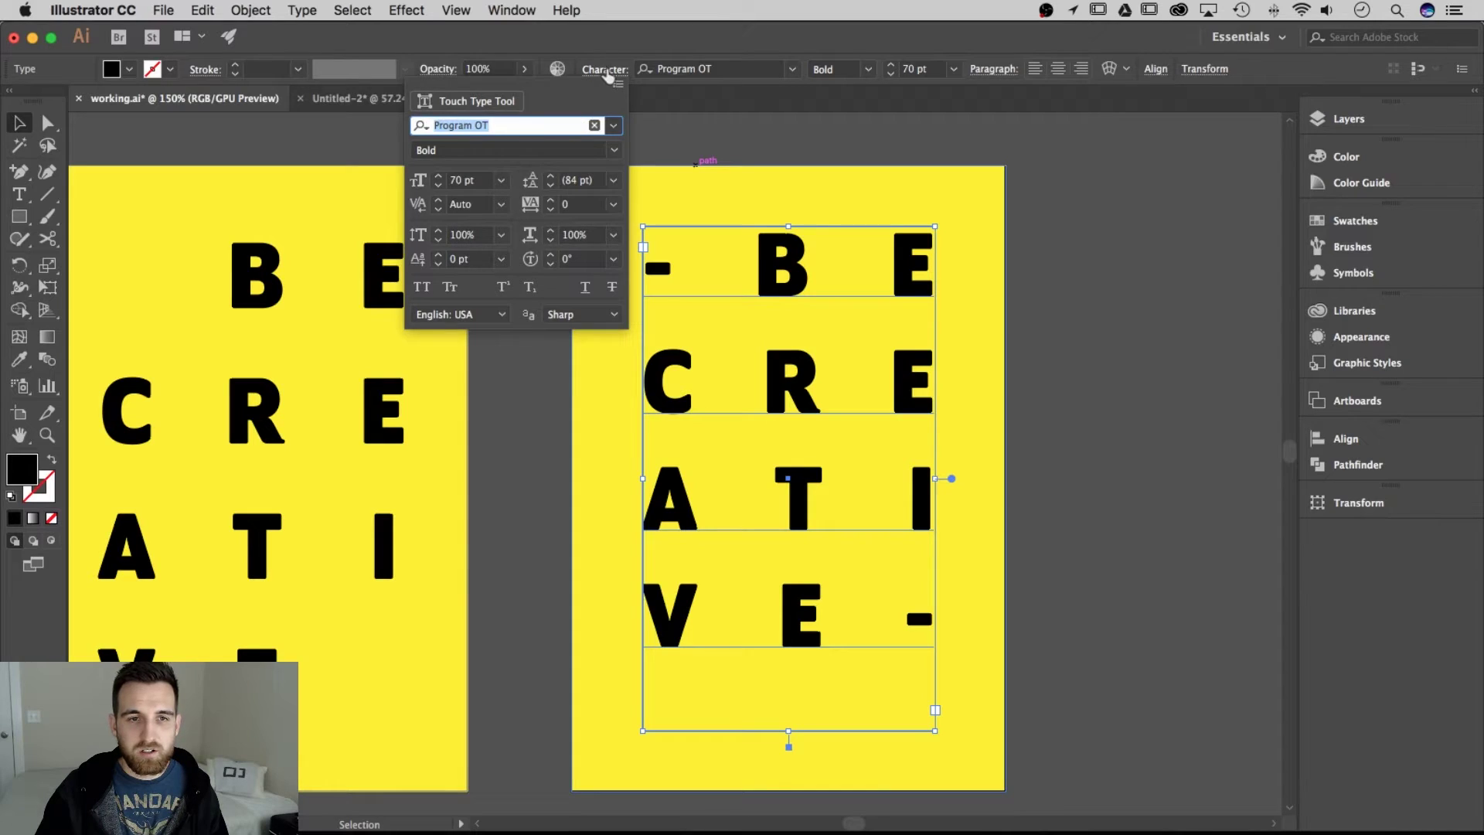
Raise the letters' leading to 98 pt in the Character panel.
left_click(551, 176)
left_click(551, 176)
left_click(551, 176)
left_click(551, 176)
left_click(551, 177)
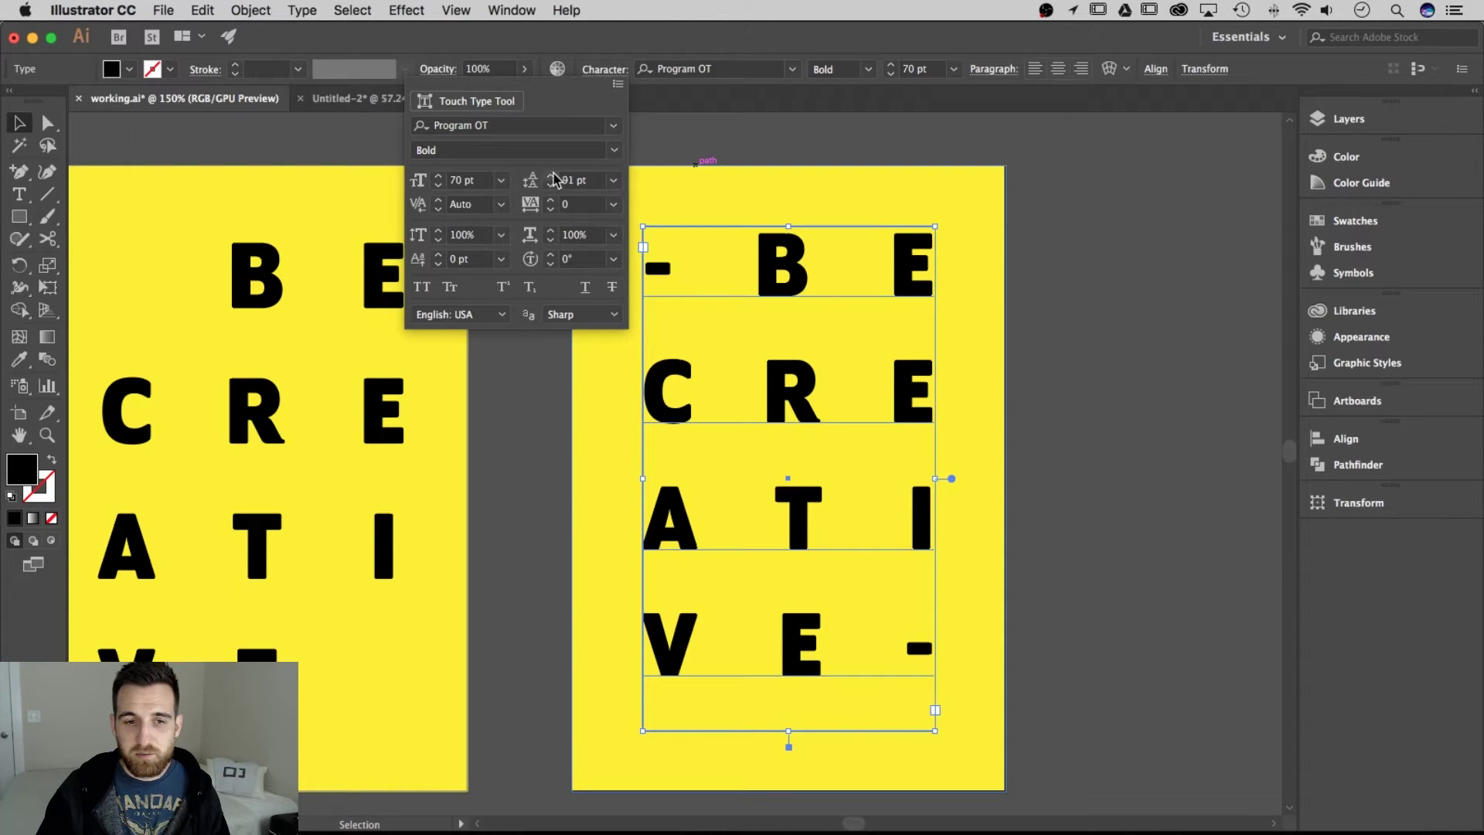
left_click(551, 176)
left_click(551, 176)
left_click(551, 176)
left_click(551, 176)
left_click(551, 177)
left_click(551, 176)
left_click(551, 176)
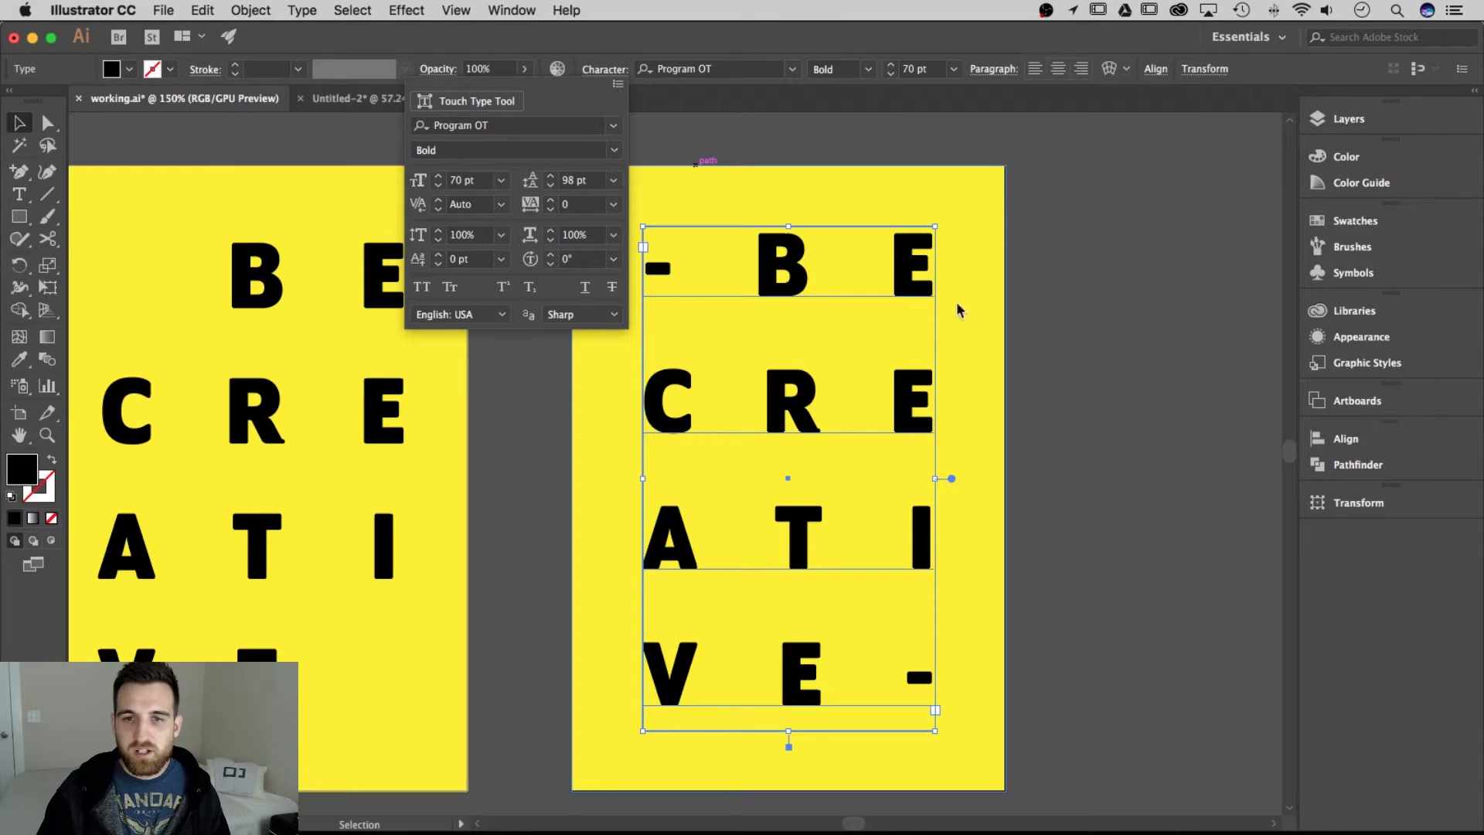
key("Escape")
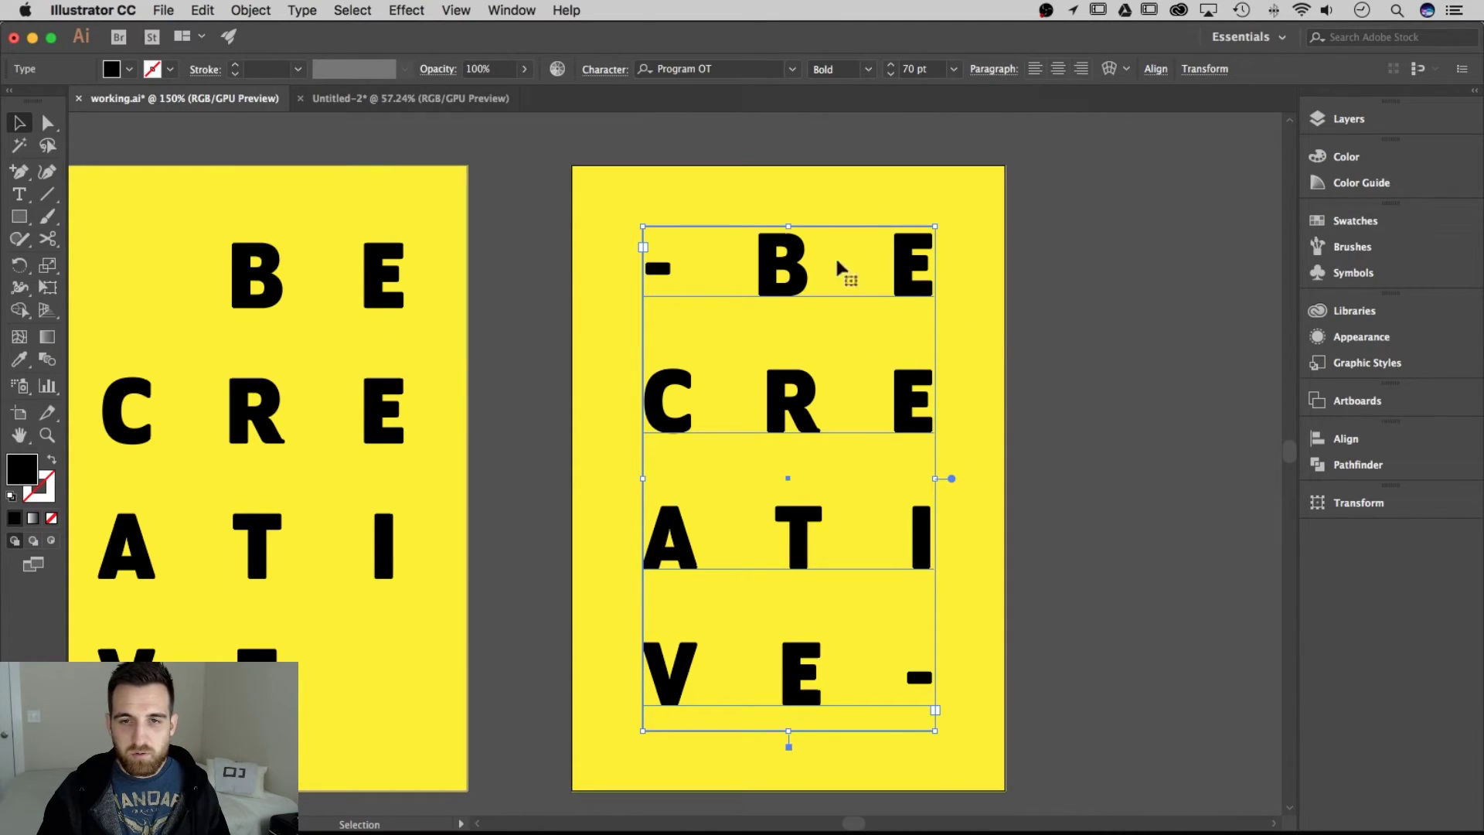
left_click(1196, 359)
left_click(921, 265)
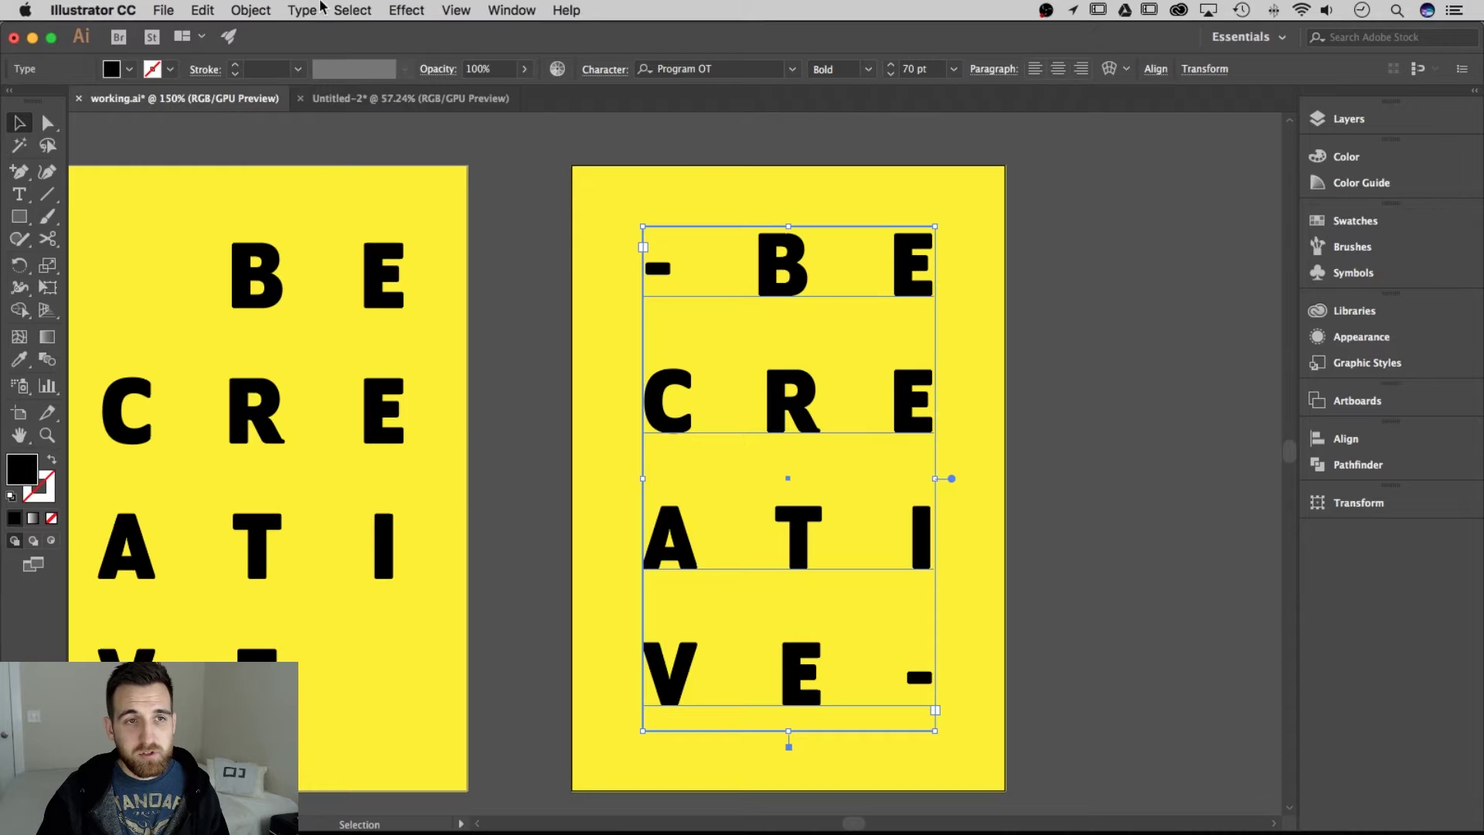
Turn the BECREATIVE text into outlines with Type > Create Outlines and reselect the outlined group.
left_click(320, 9)
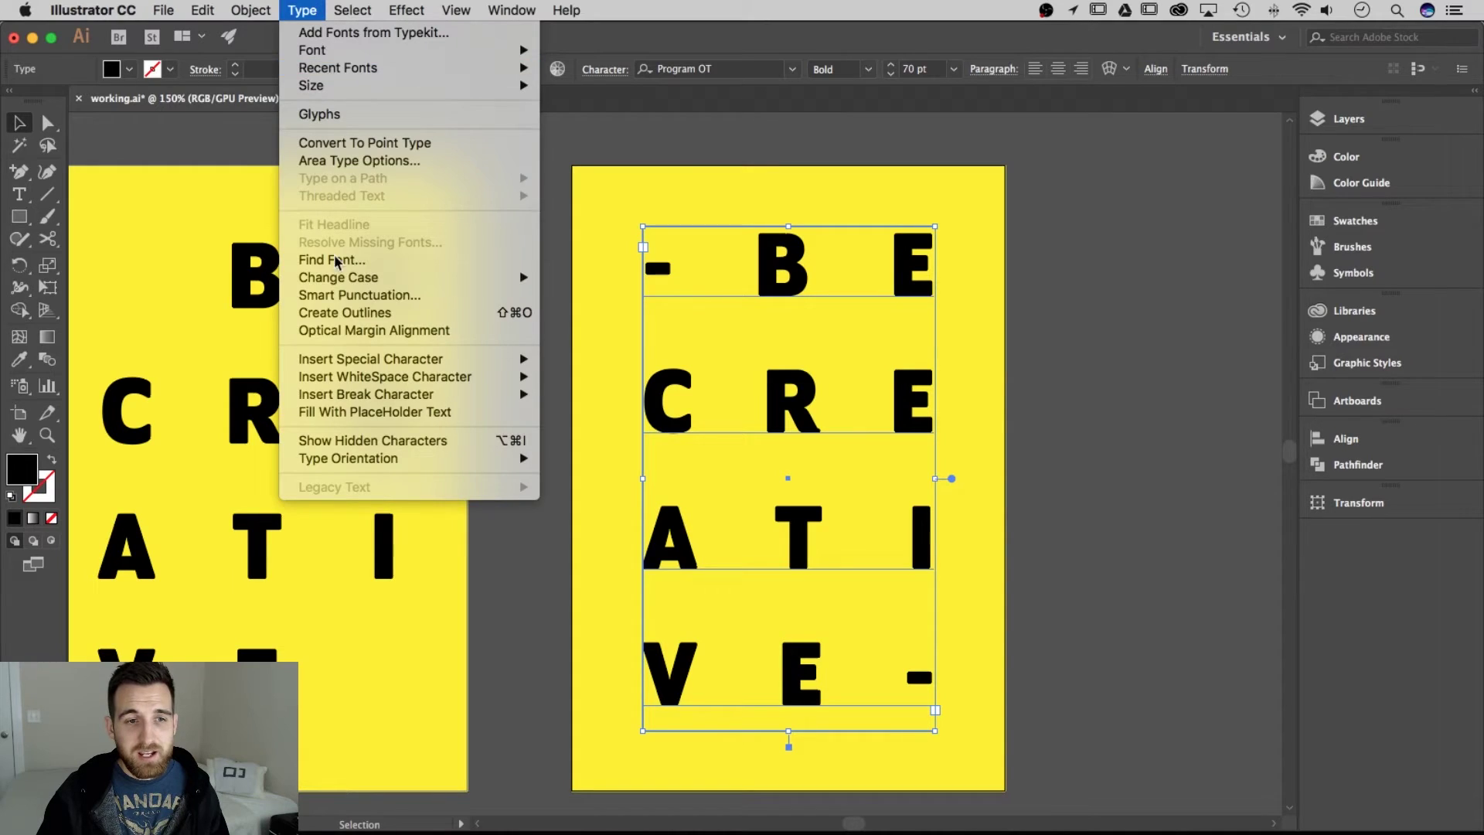
left_click(388, 315)
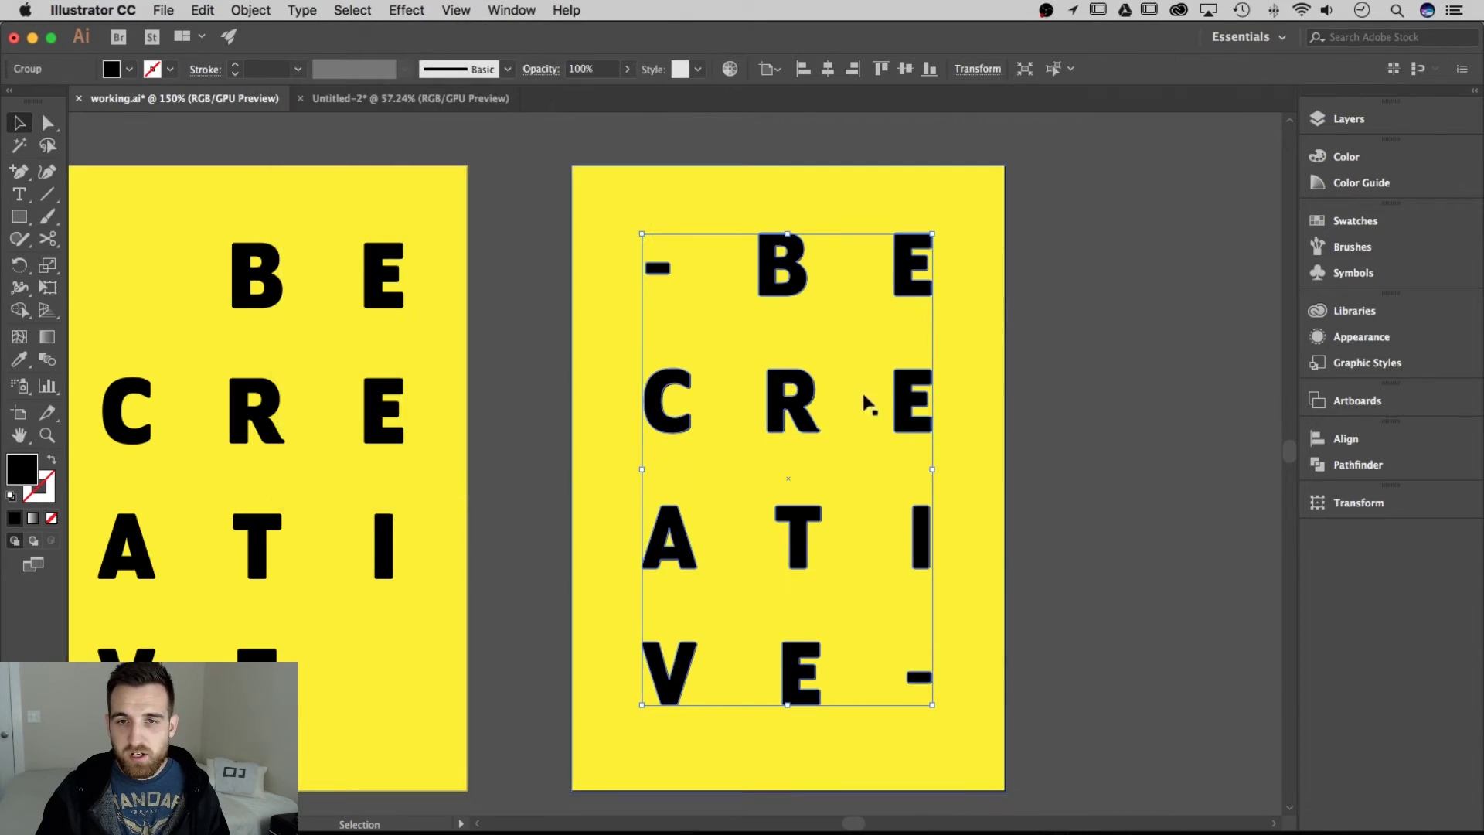
left_click(1093, 342)
left_click(802, 292)
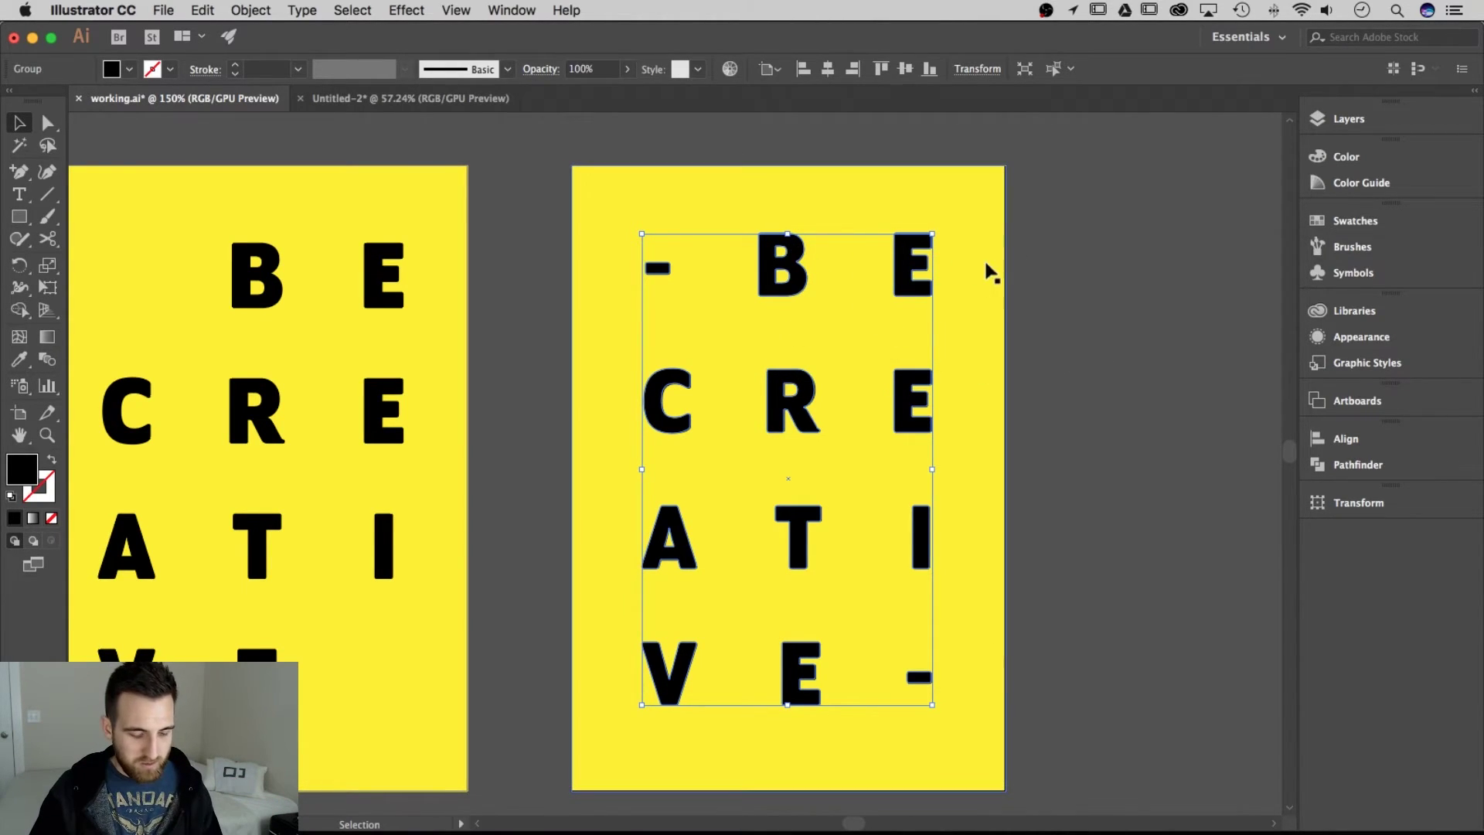
Ungroup the outlined BECREATIVE letters so each shape can be selected separately.
key("super")
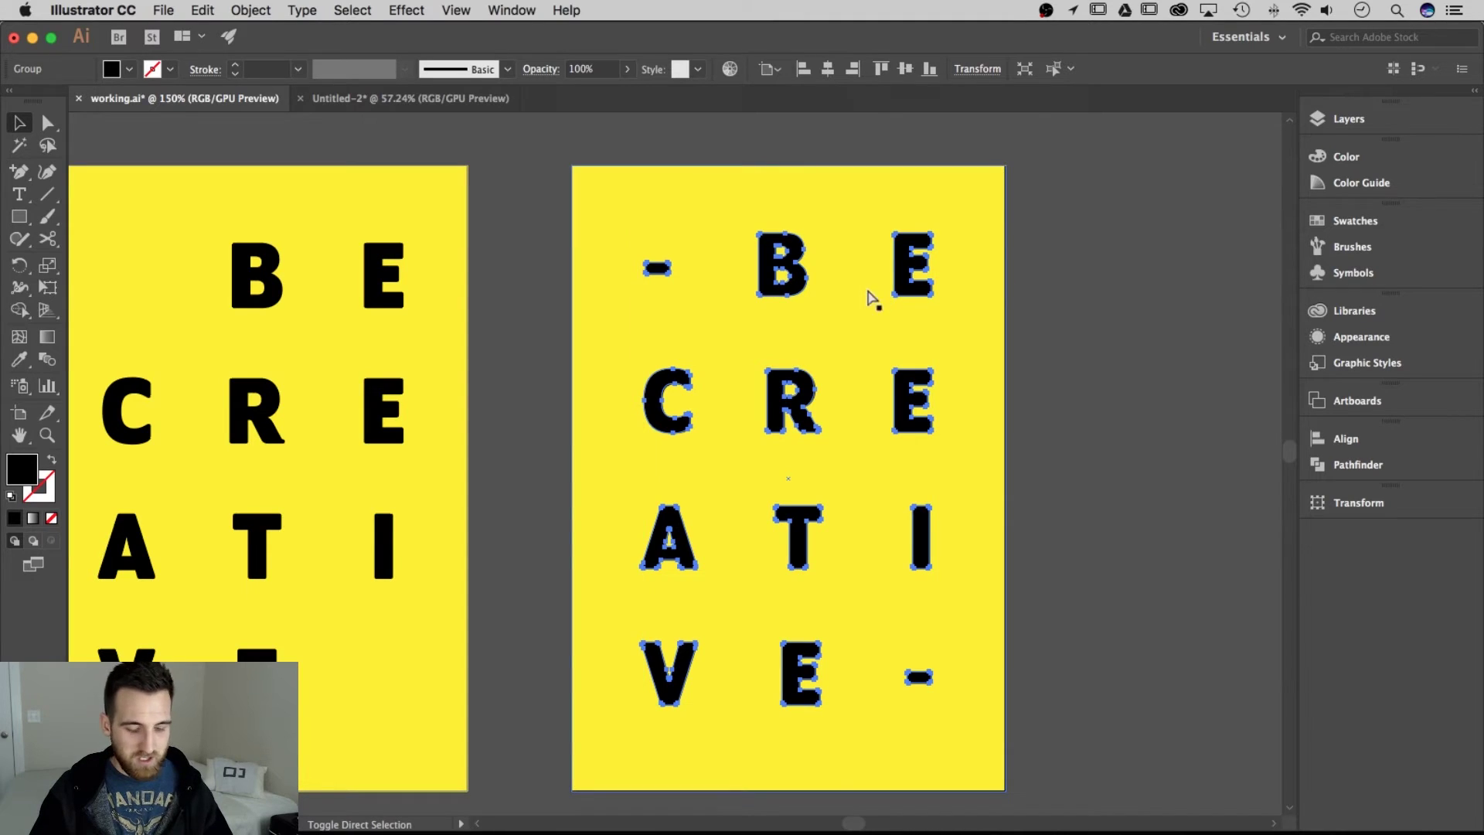
right_click(794, 272)
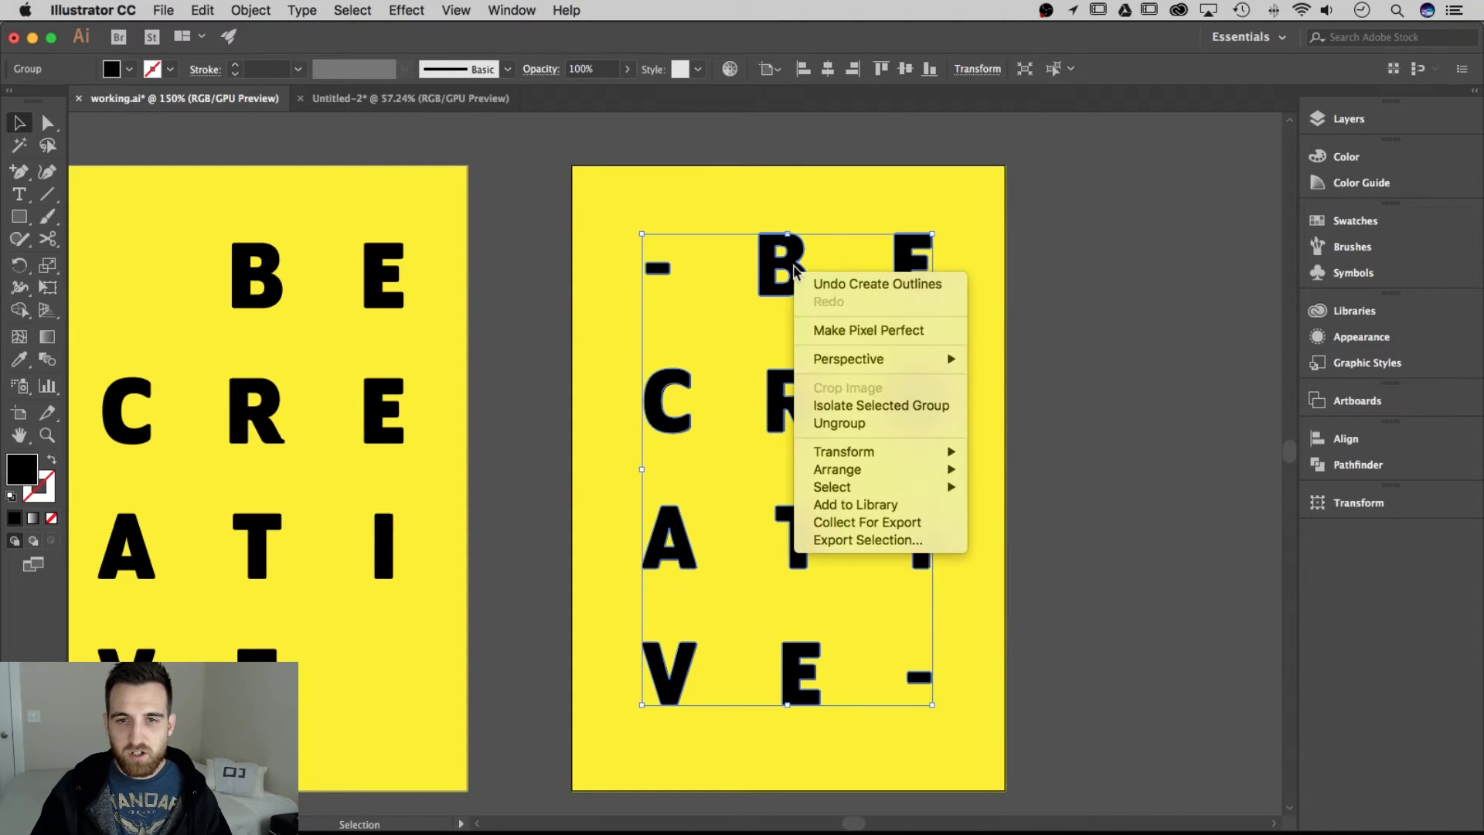
left_click(857, 427)
left_click(1166, 316)
Delete the hyphen before the B and the hyphen after the last E.
scroll(1136, 431, "down", 1)
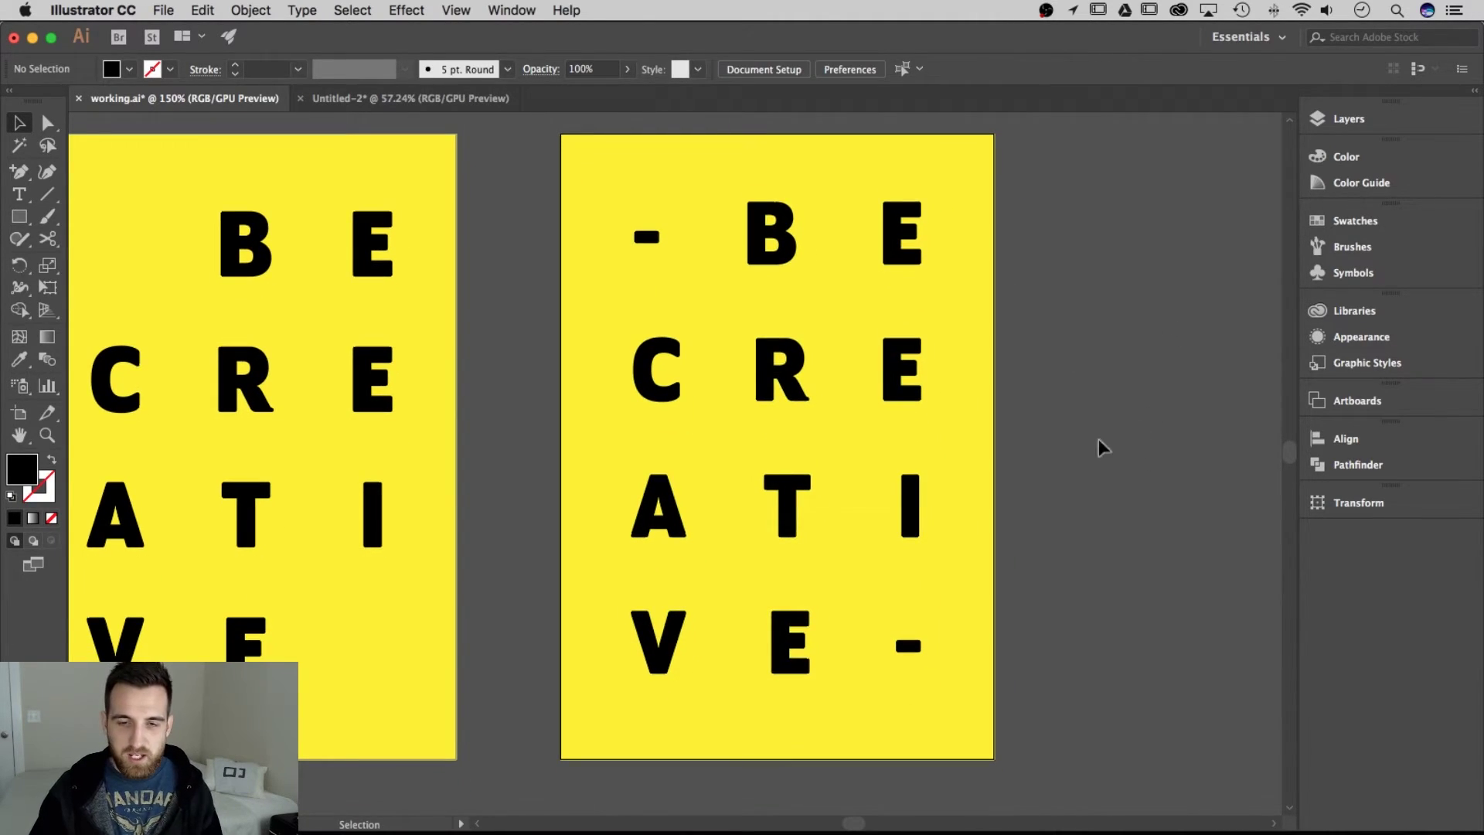
scroll(1066, 371, "right", 1)
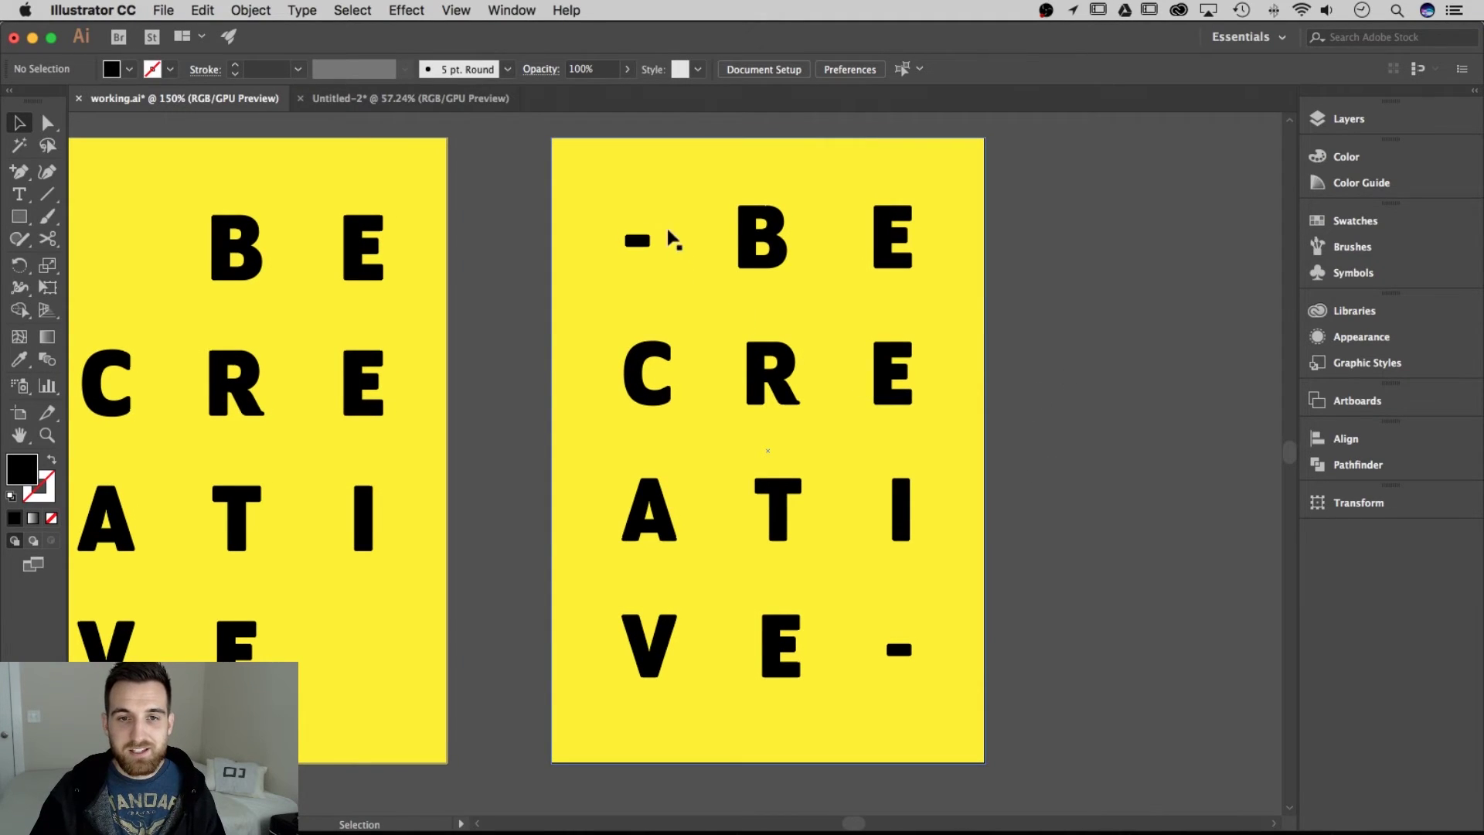
left_click(638, 240)
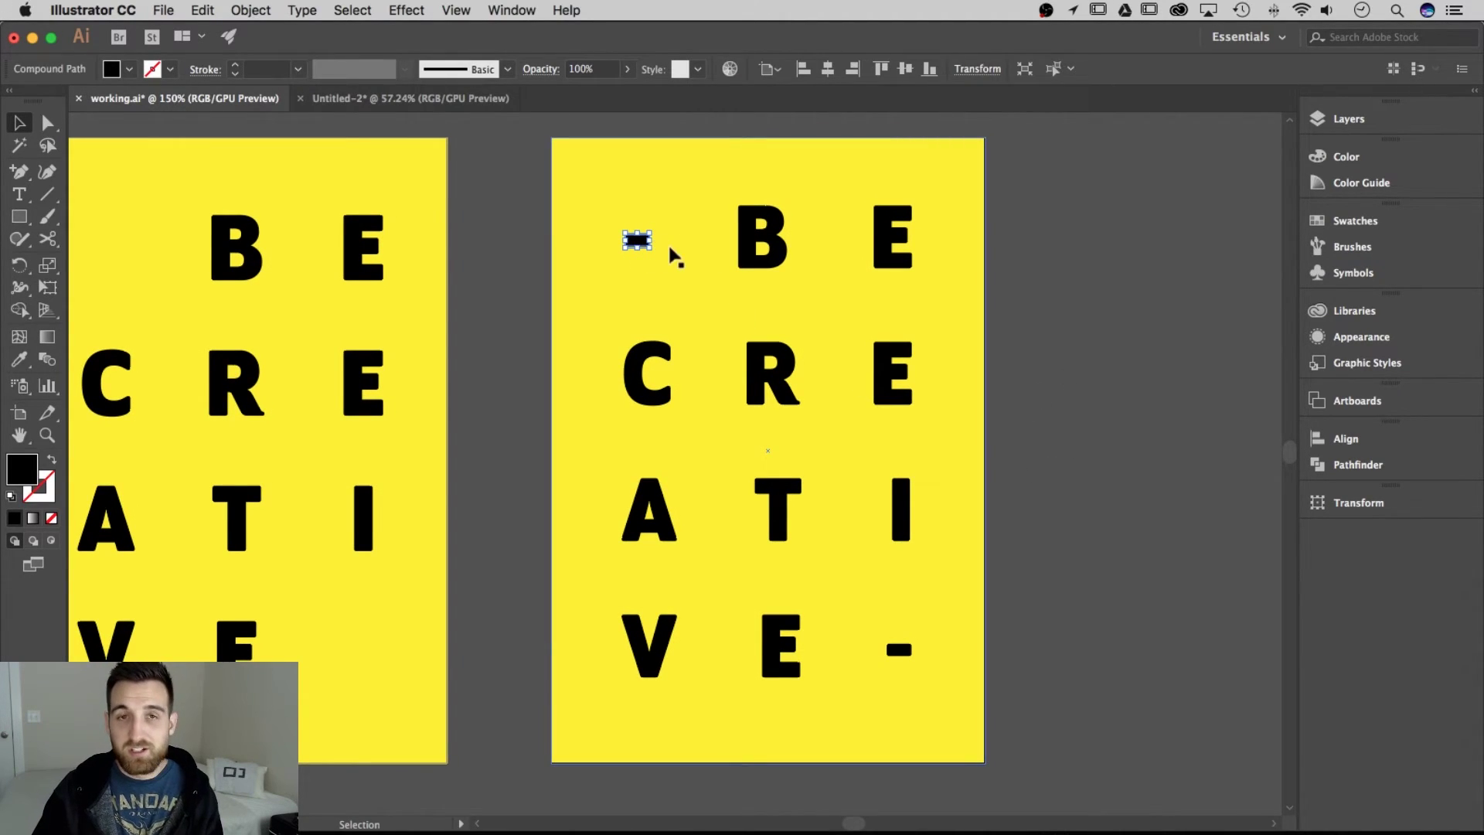
key("Delete")
left_click(898, 649)
key("Delete")
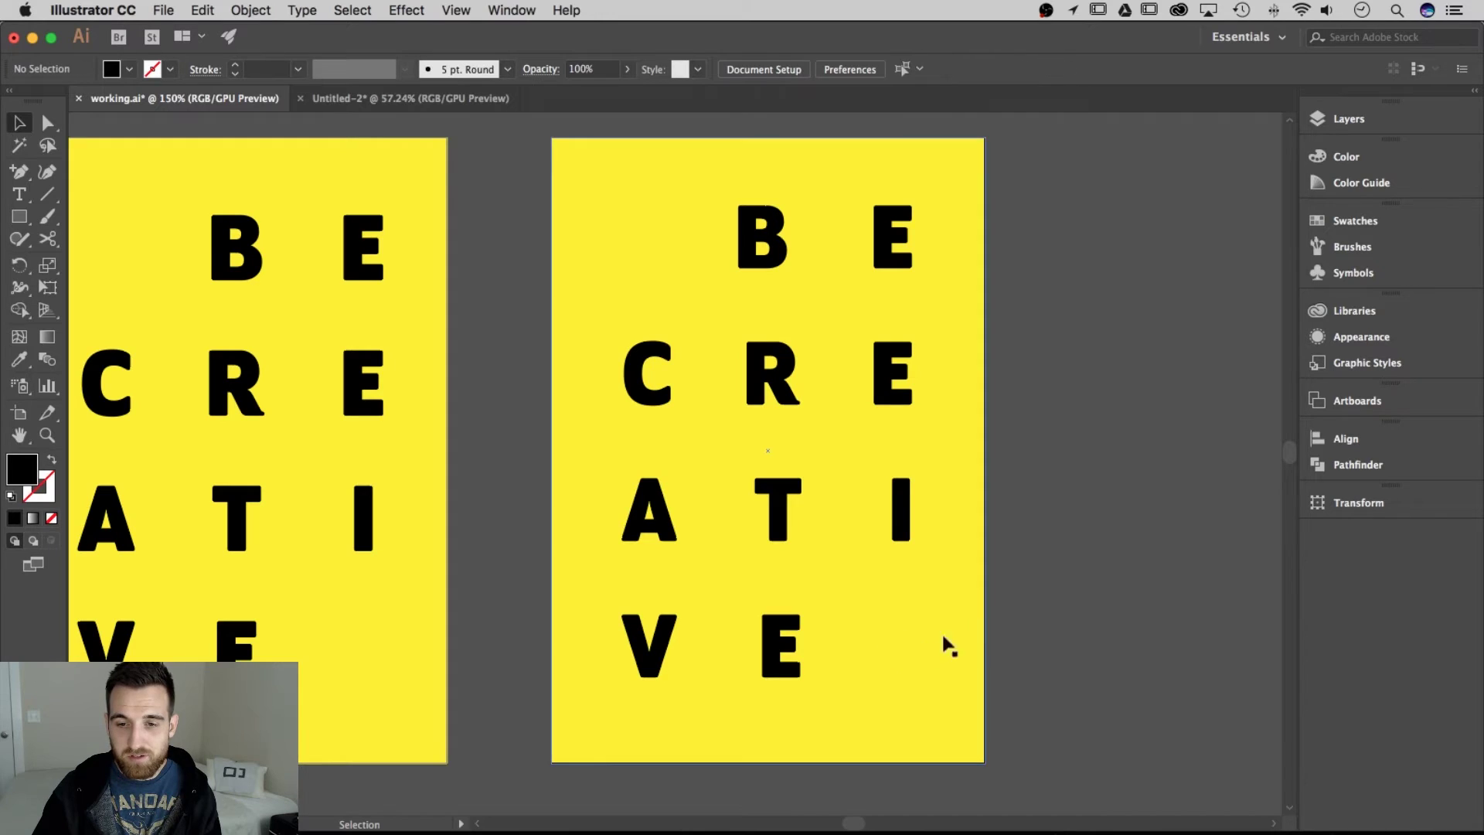
scroll(1089, 442, "right", 1)
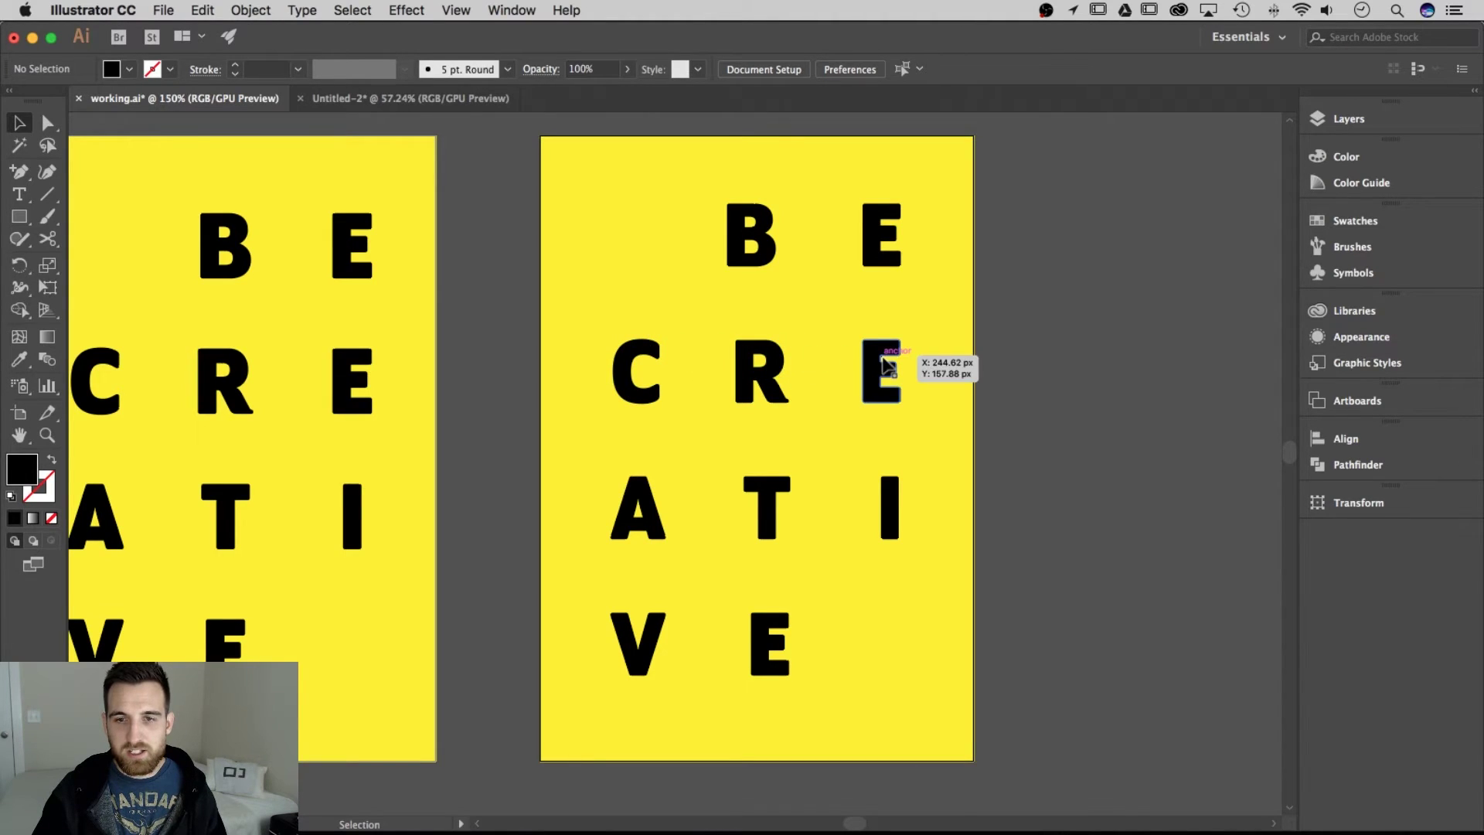
Horizontally centre the right column E, E, I on the middle E.
left_click(875, 255)
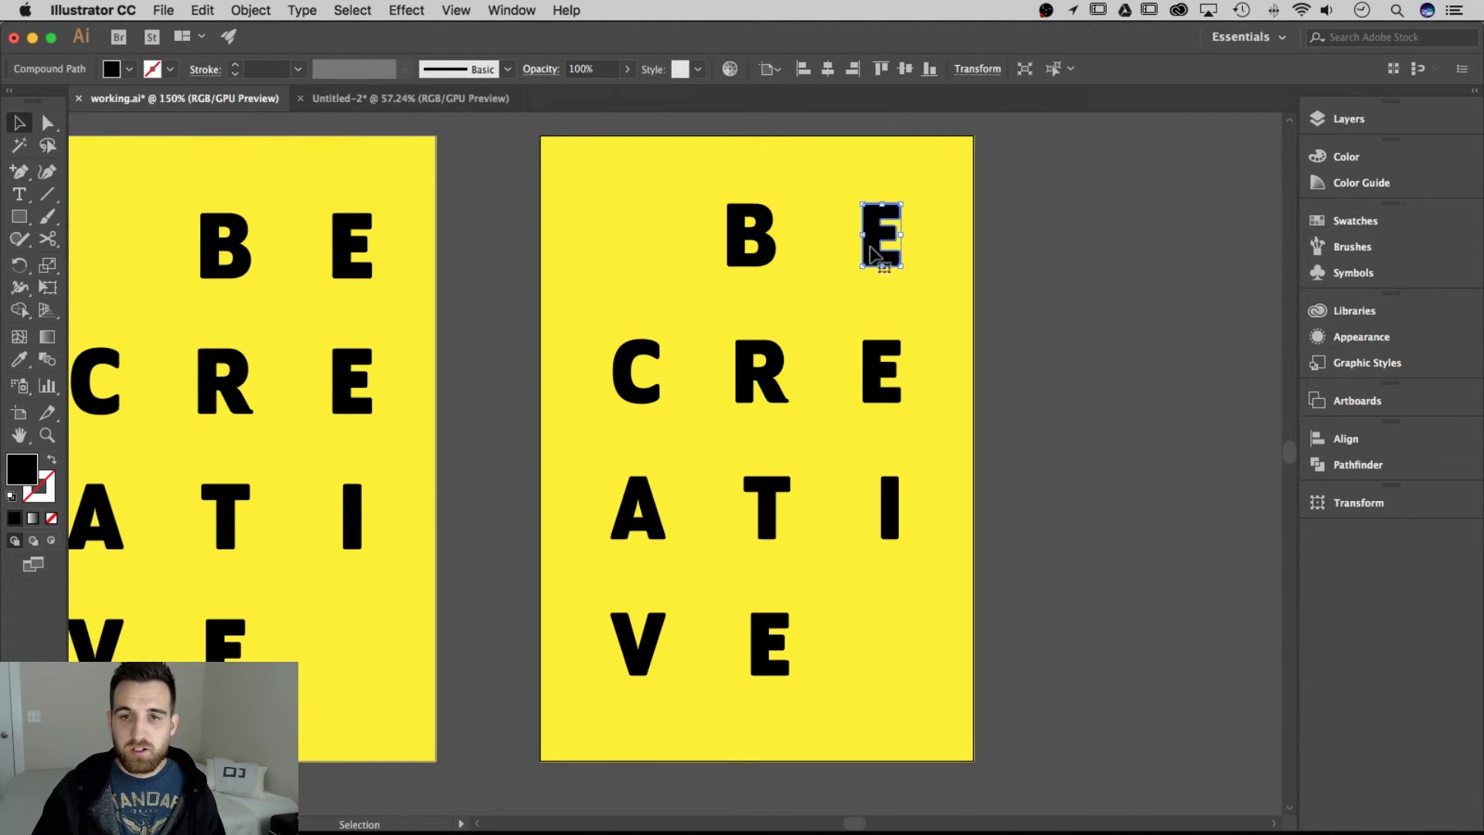
left_click(876, 368, "shift")
left_click(887, 506, "shift")
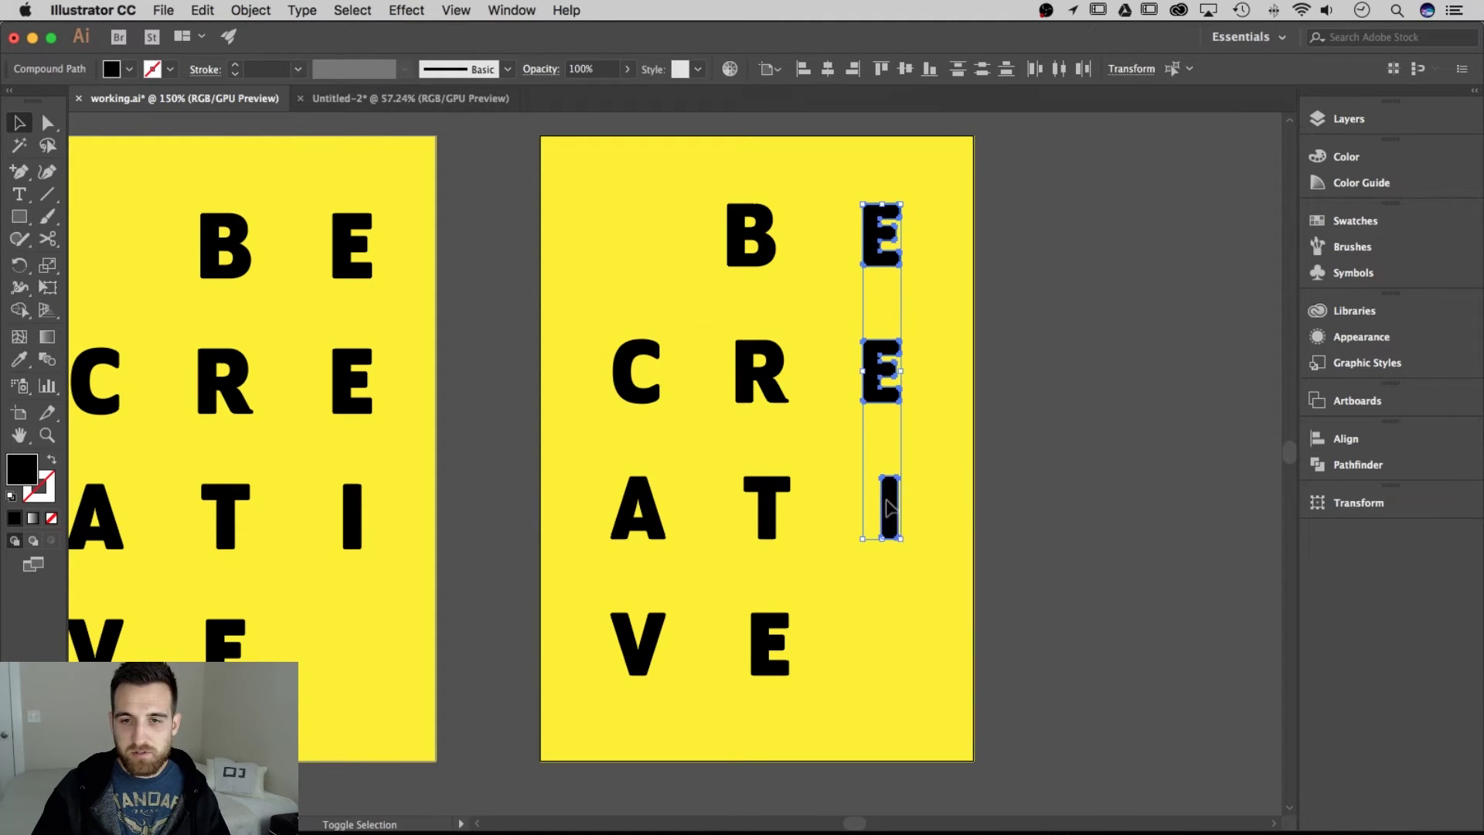
left_click(876, 360)
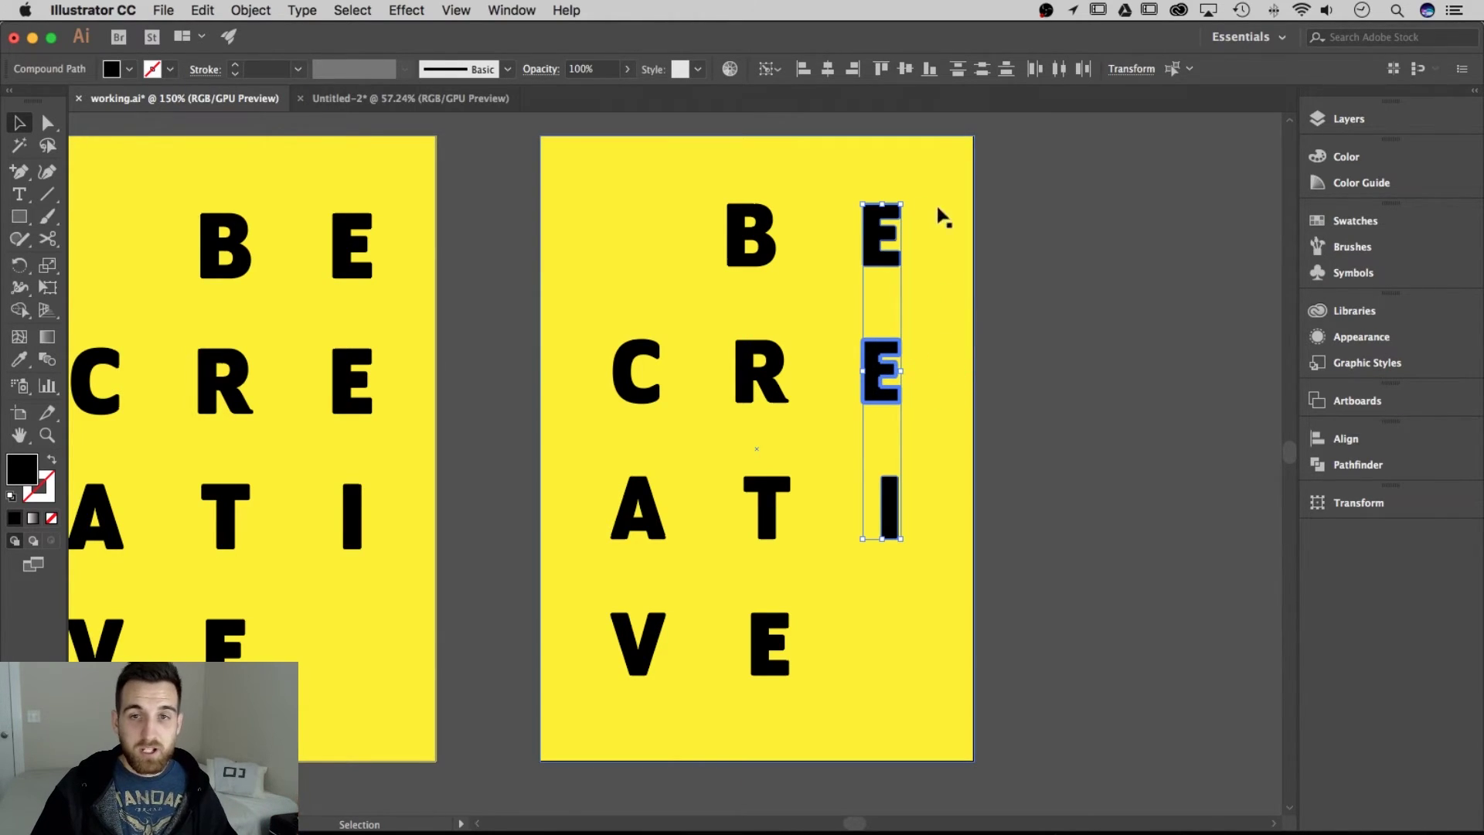
left_click(827, 72)
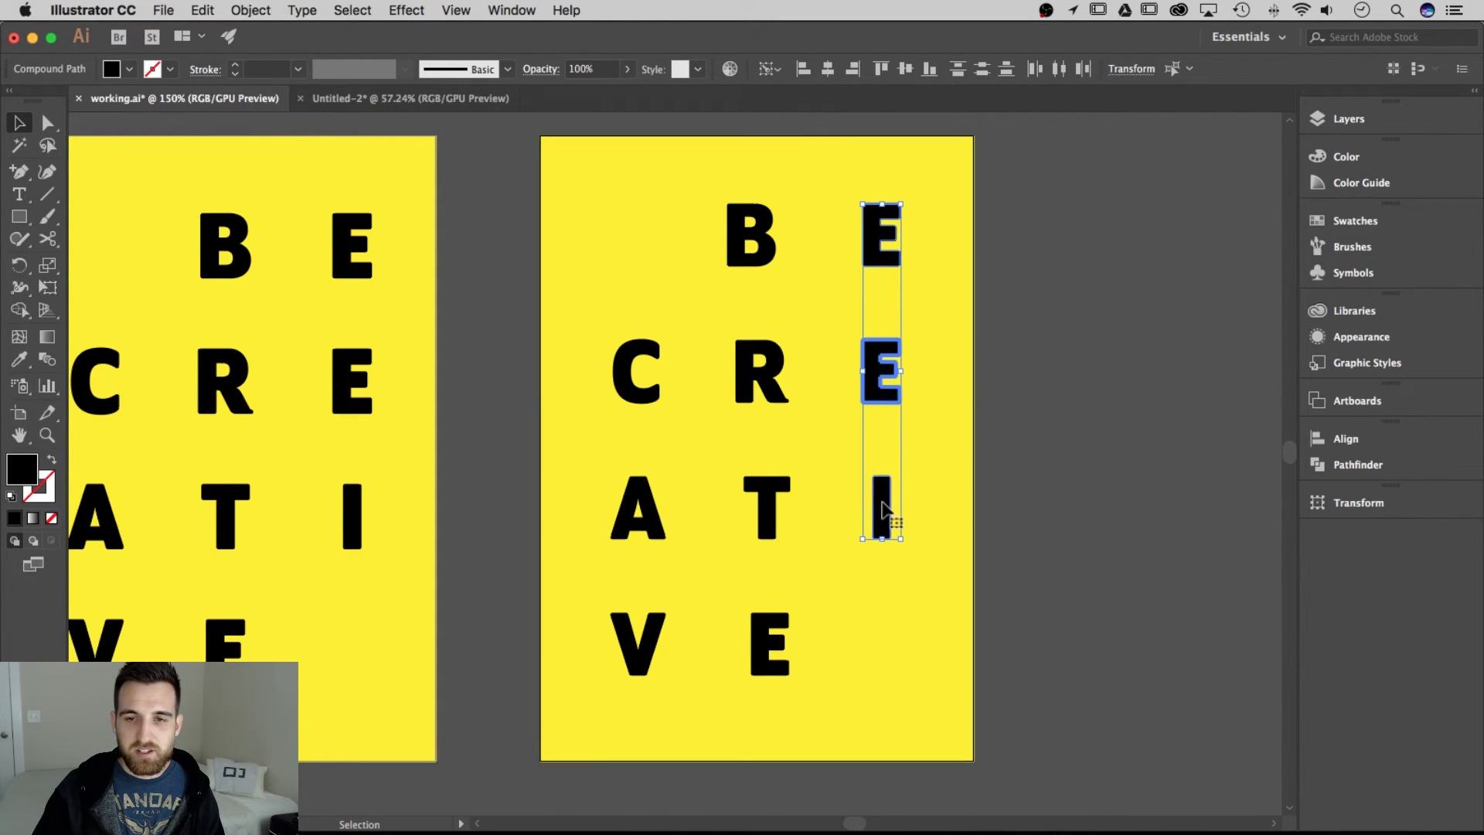
left_click(1060, 344)
Align the middle column B, R, T, E using the R as key object.
left_click(763, 252)
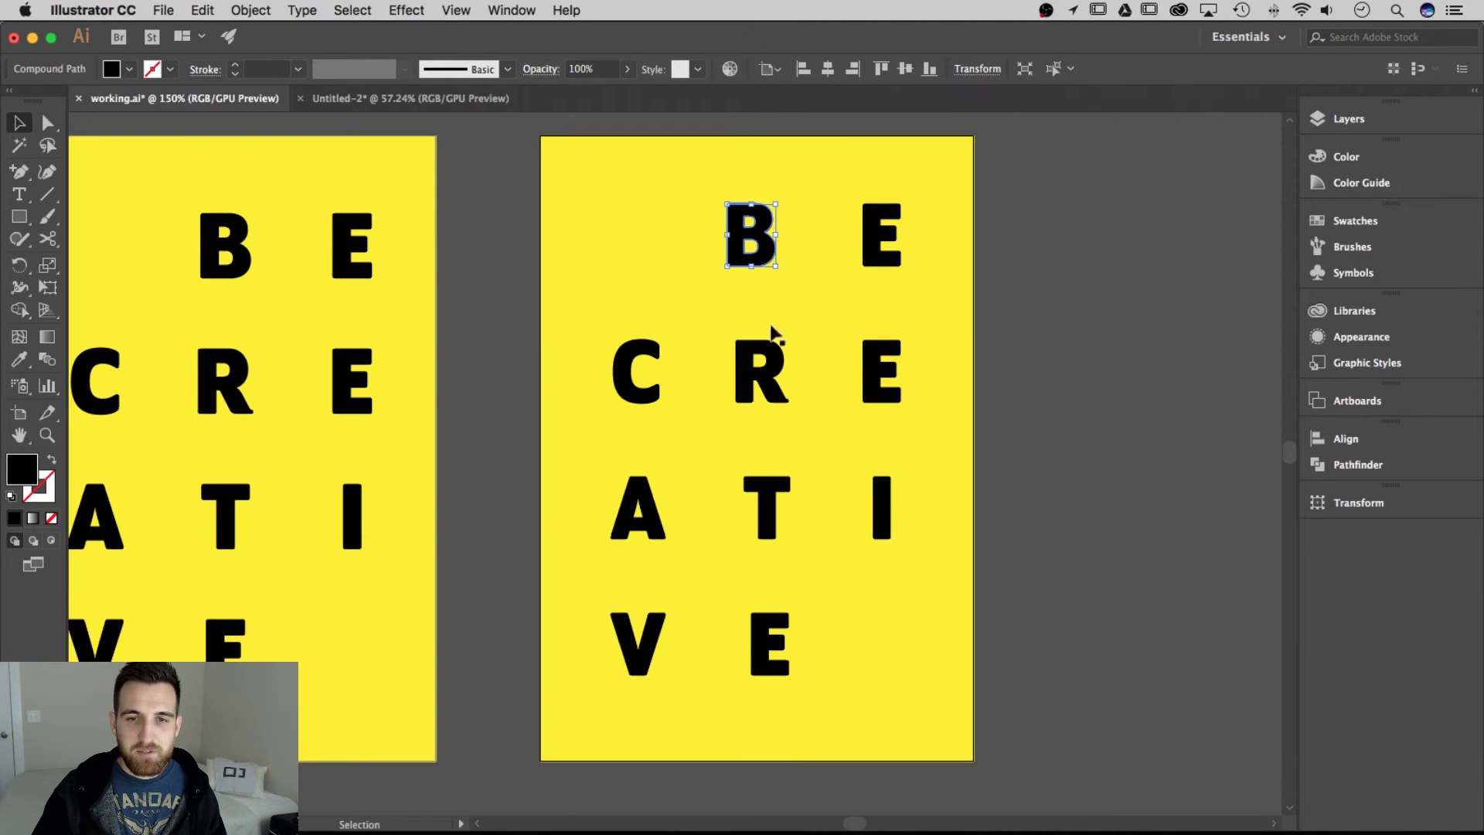
left_click(756, 365, "shift")
left_click(771, 500, "shift")
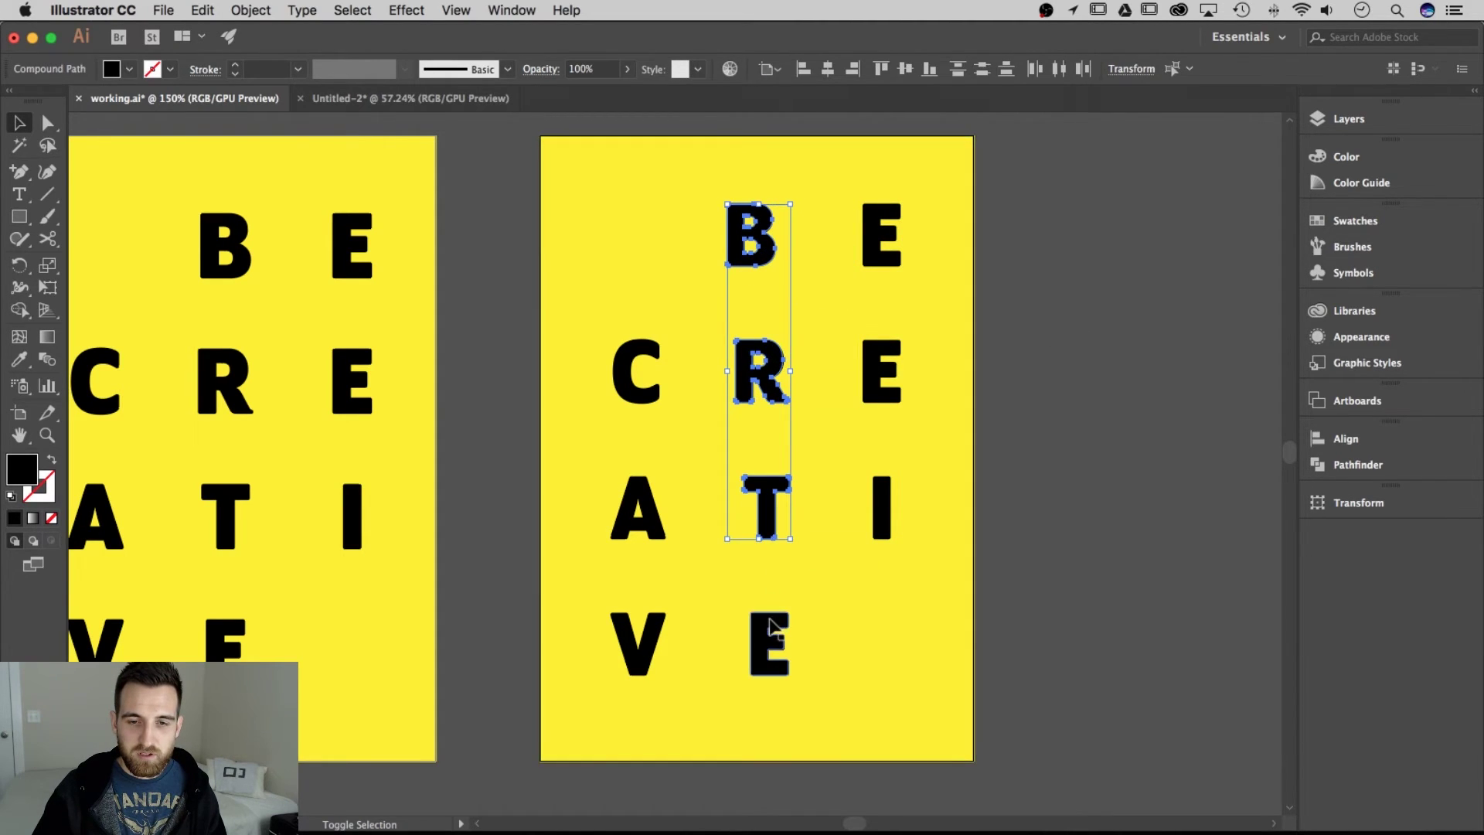
left_click(769, 645, "shift")
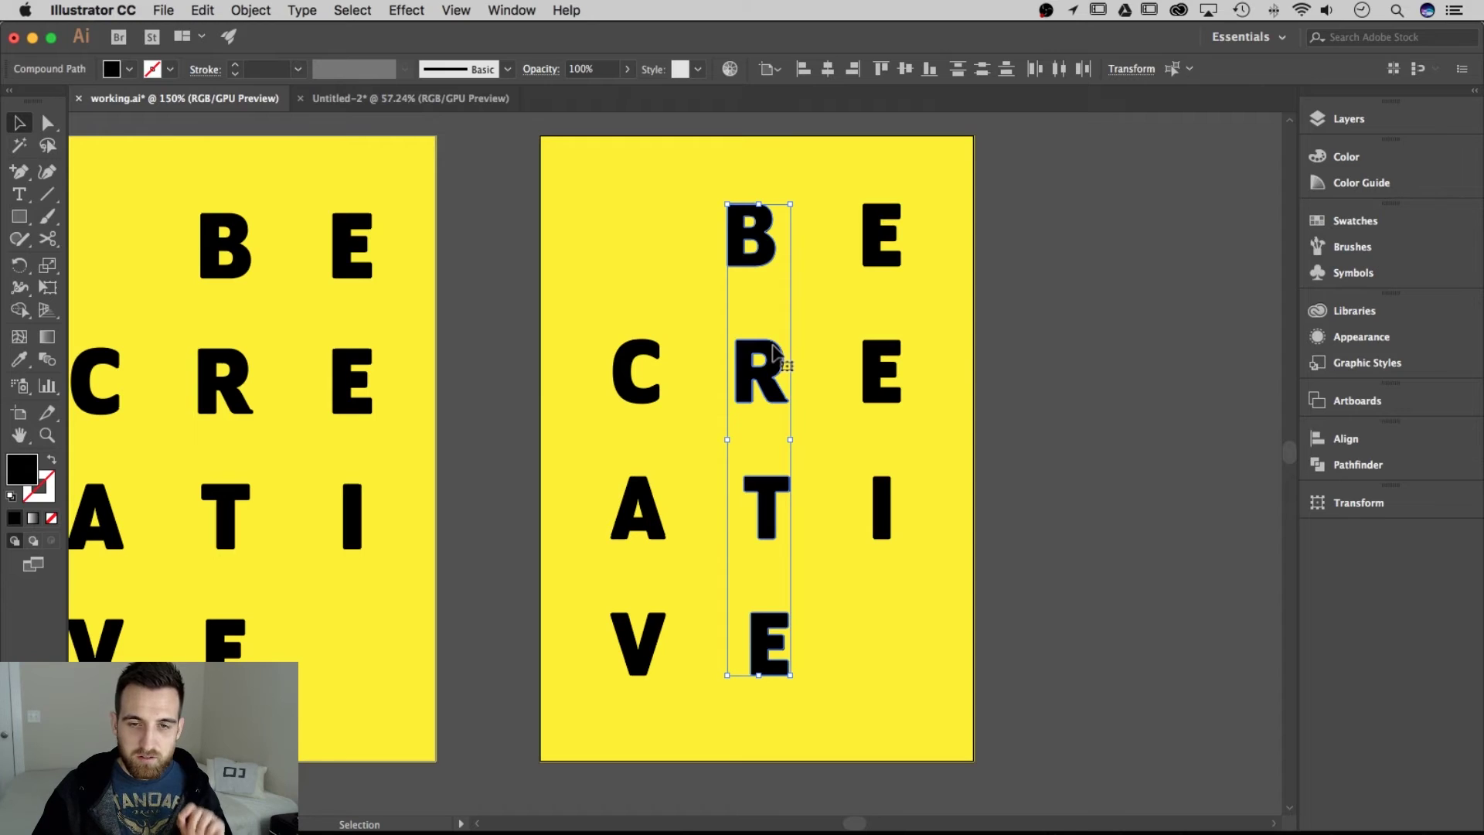
left_click(773, 354)
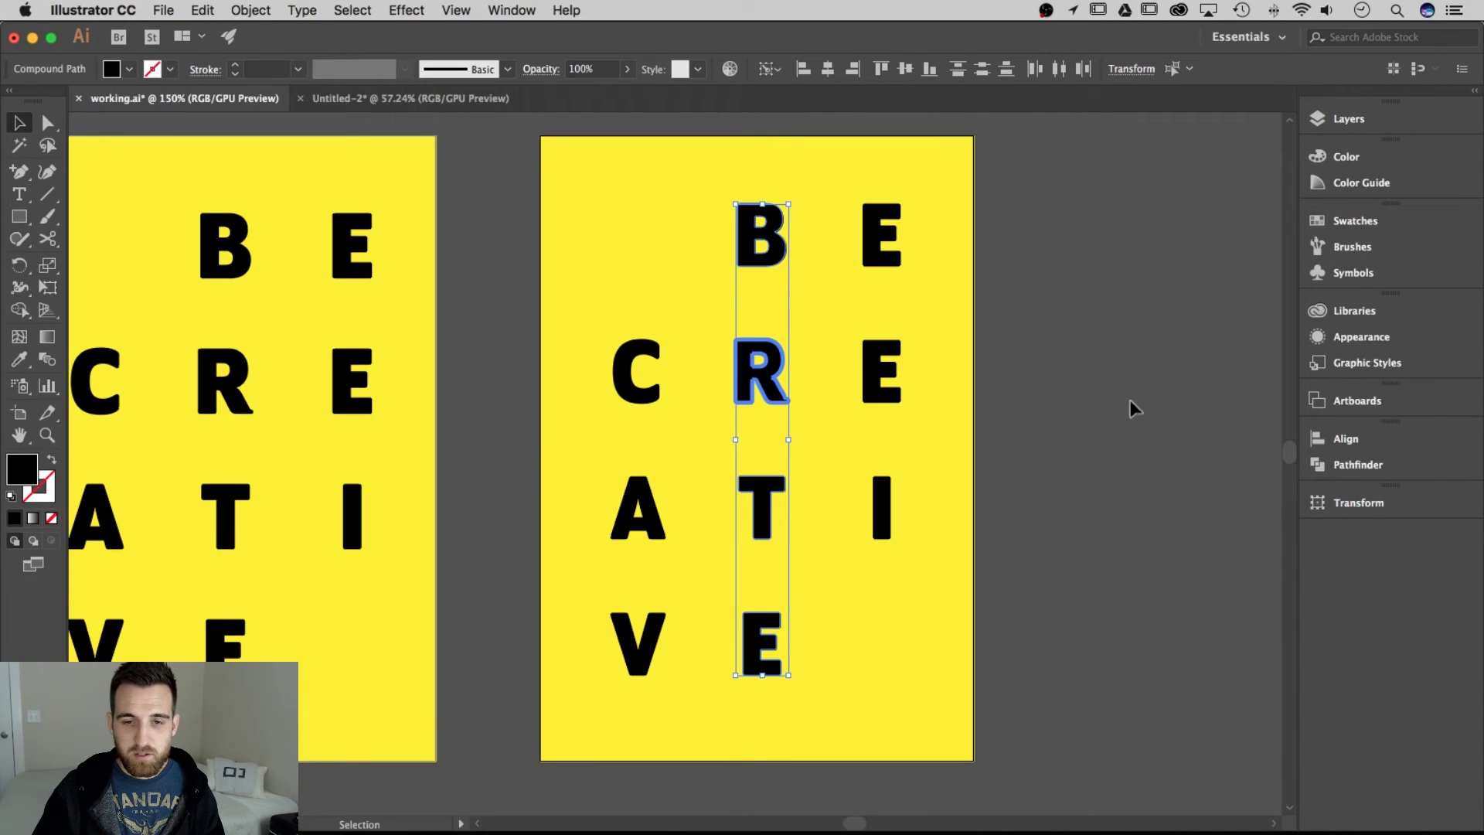
left_click(506, 414)
Horizontally centre the left column C, A, V on the C.
left_click(629, 387)
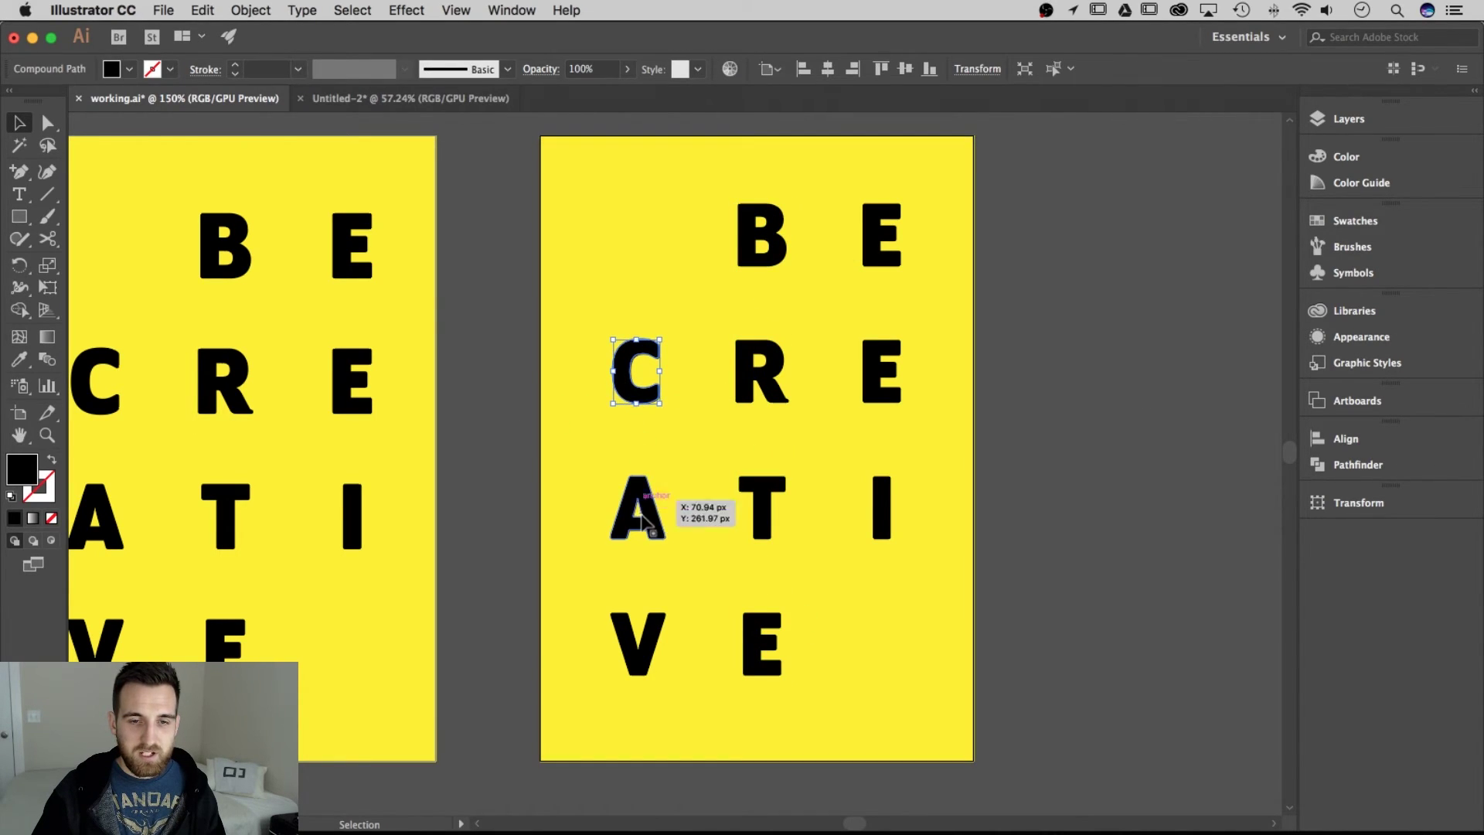
left_click(643, 519, "shift")
left_click(649, 641, "shift")
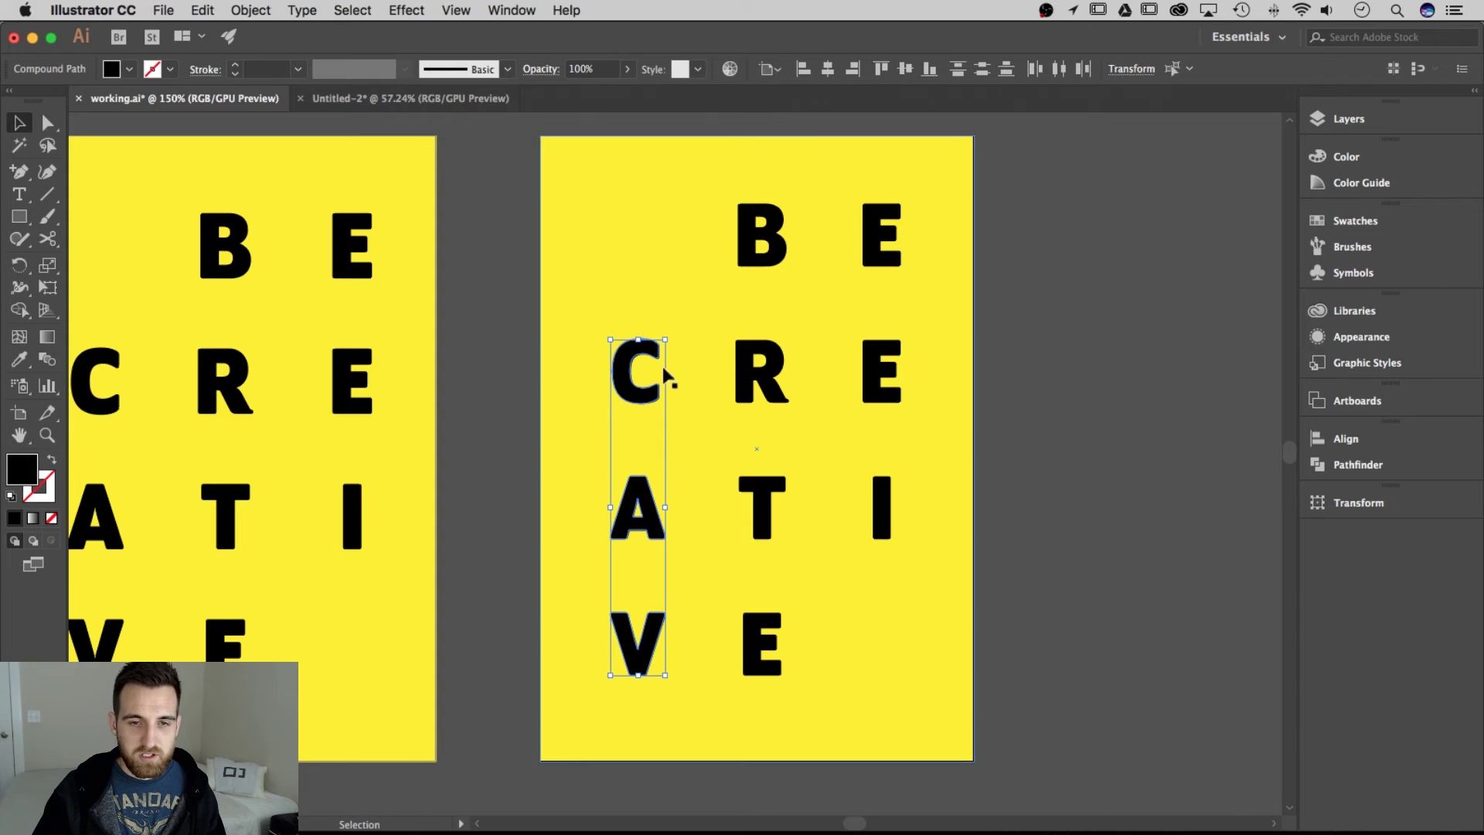
left_click(630, 391)
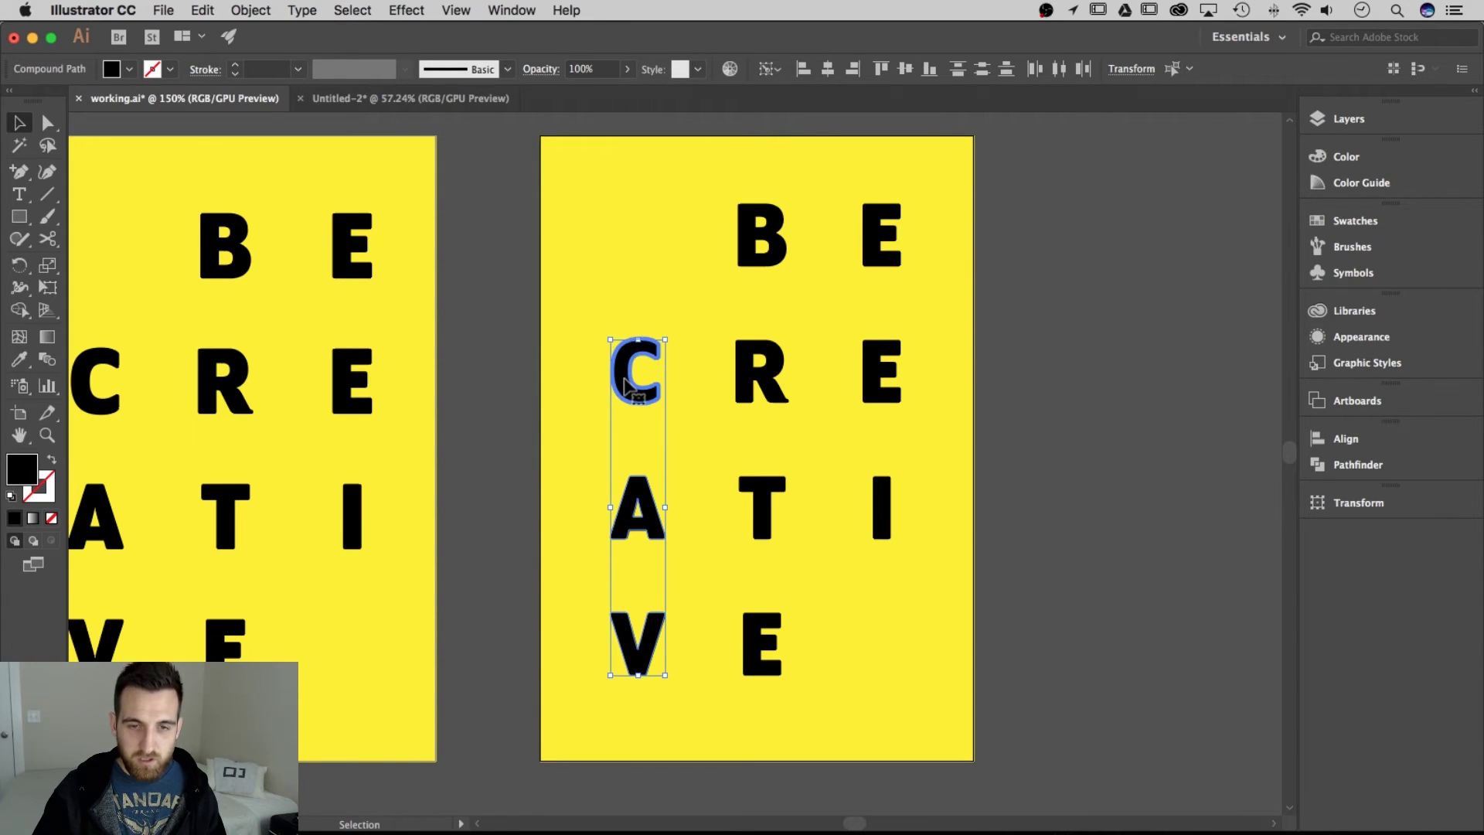
left_click(827, 71)
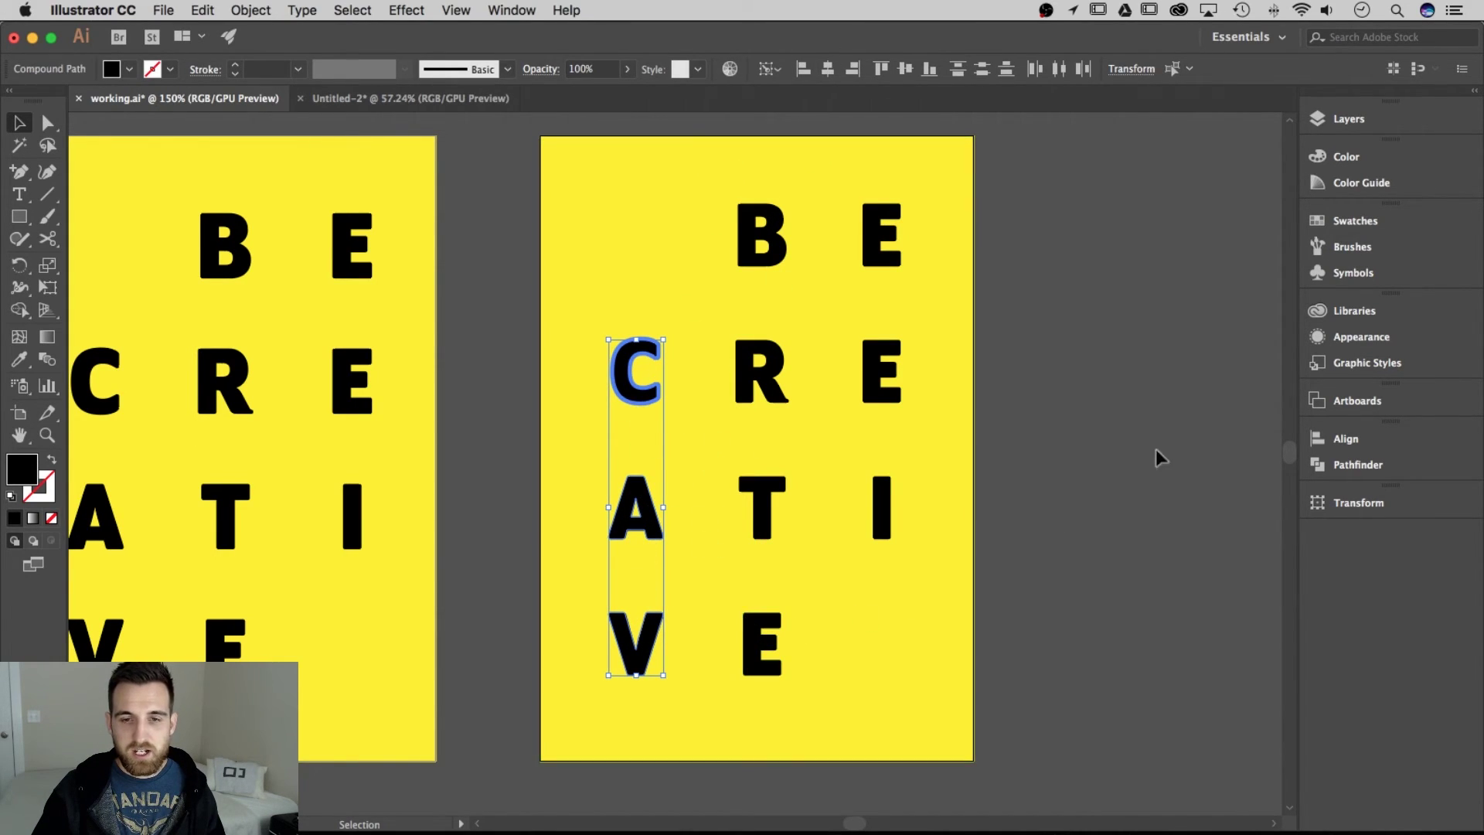
left_click(1190, 423)
scroll(1096, 433, "left", 1)
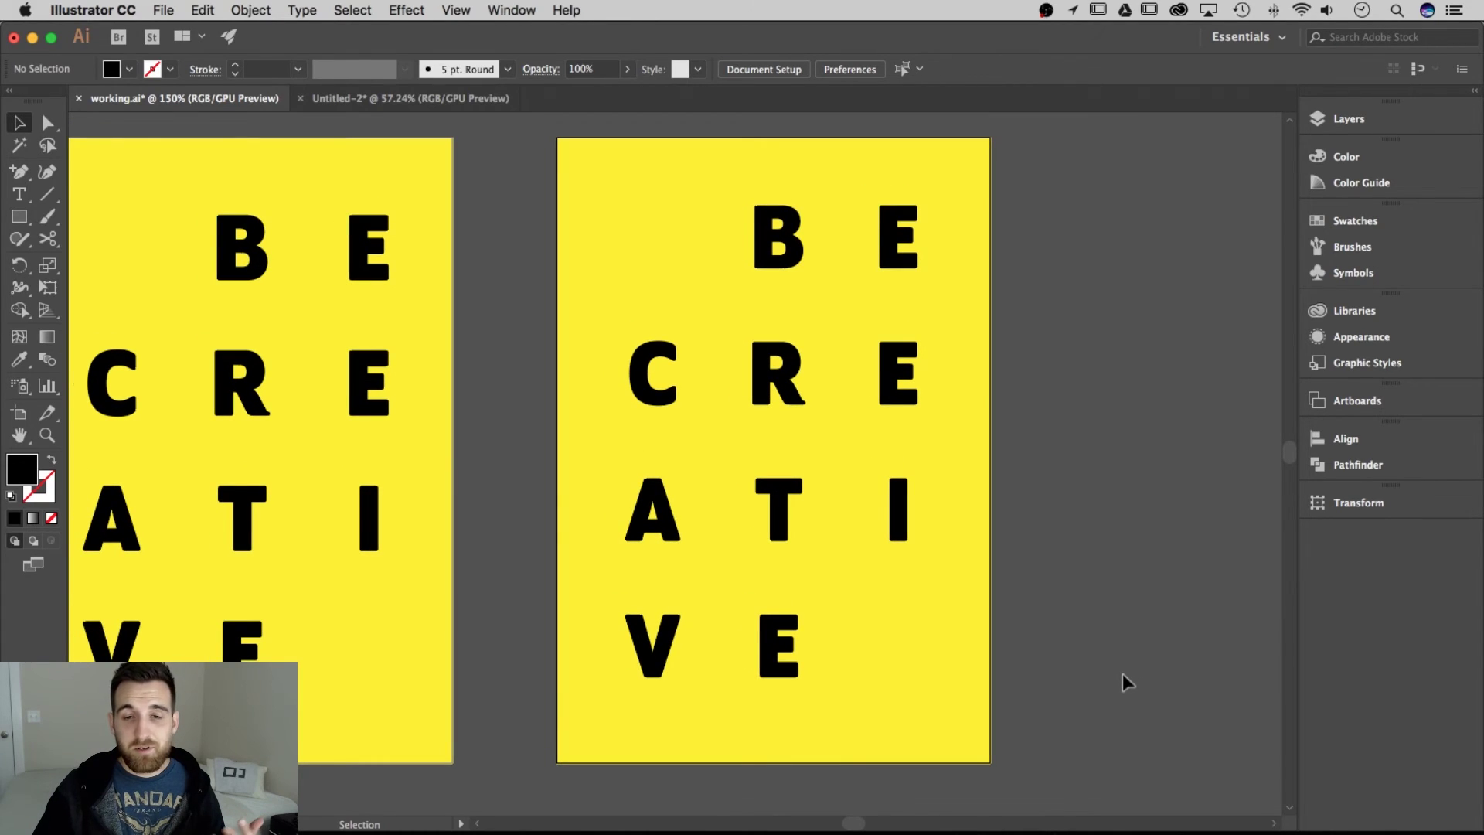
Select only the letters on the duplicate poster as one group, excluding the yellow background.
left_click_drag(967, 599, 595, 200)
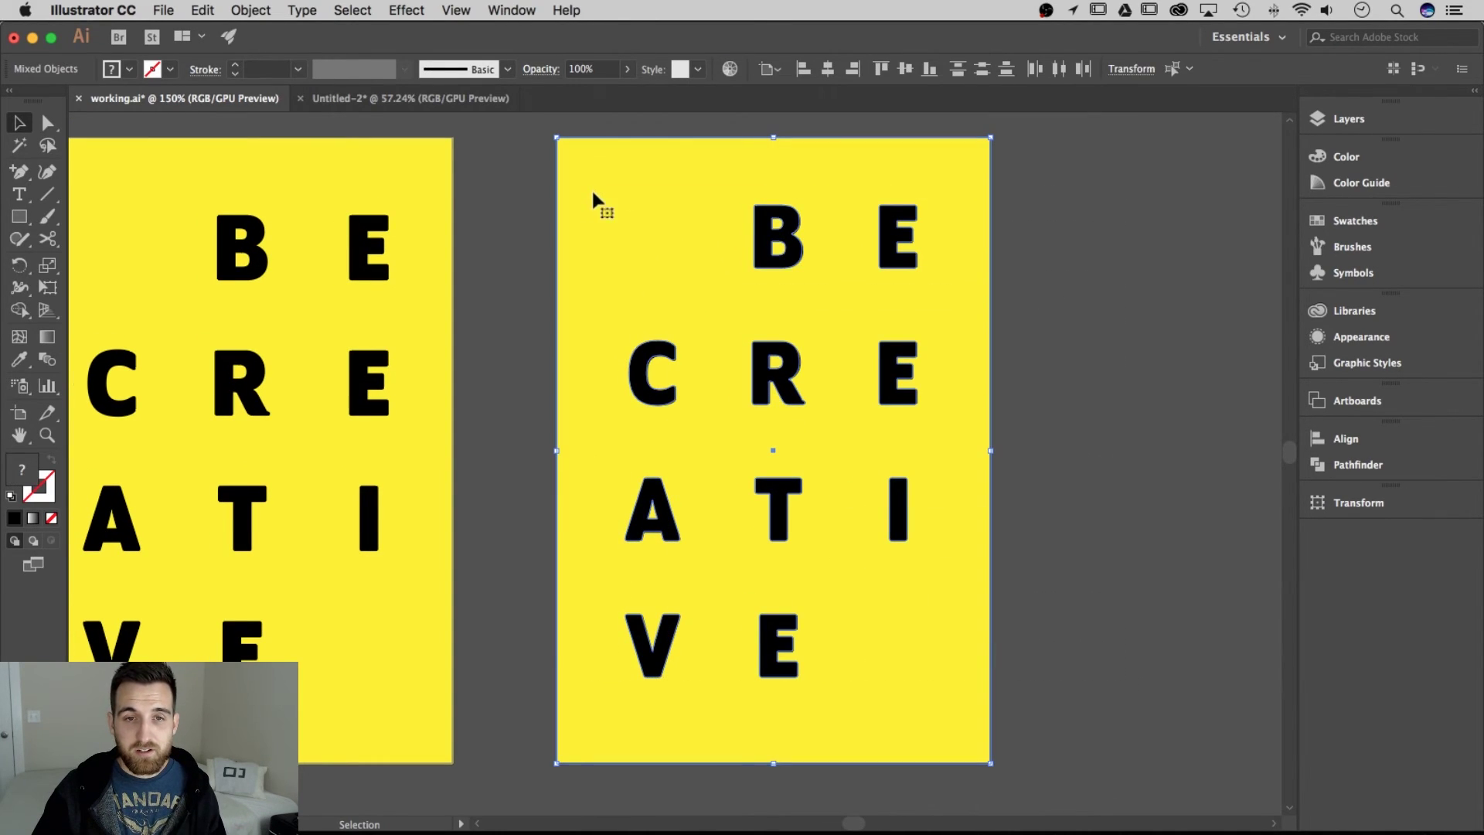
left_click(631, 183, "shift")
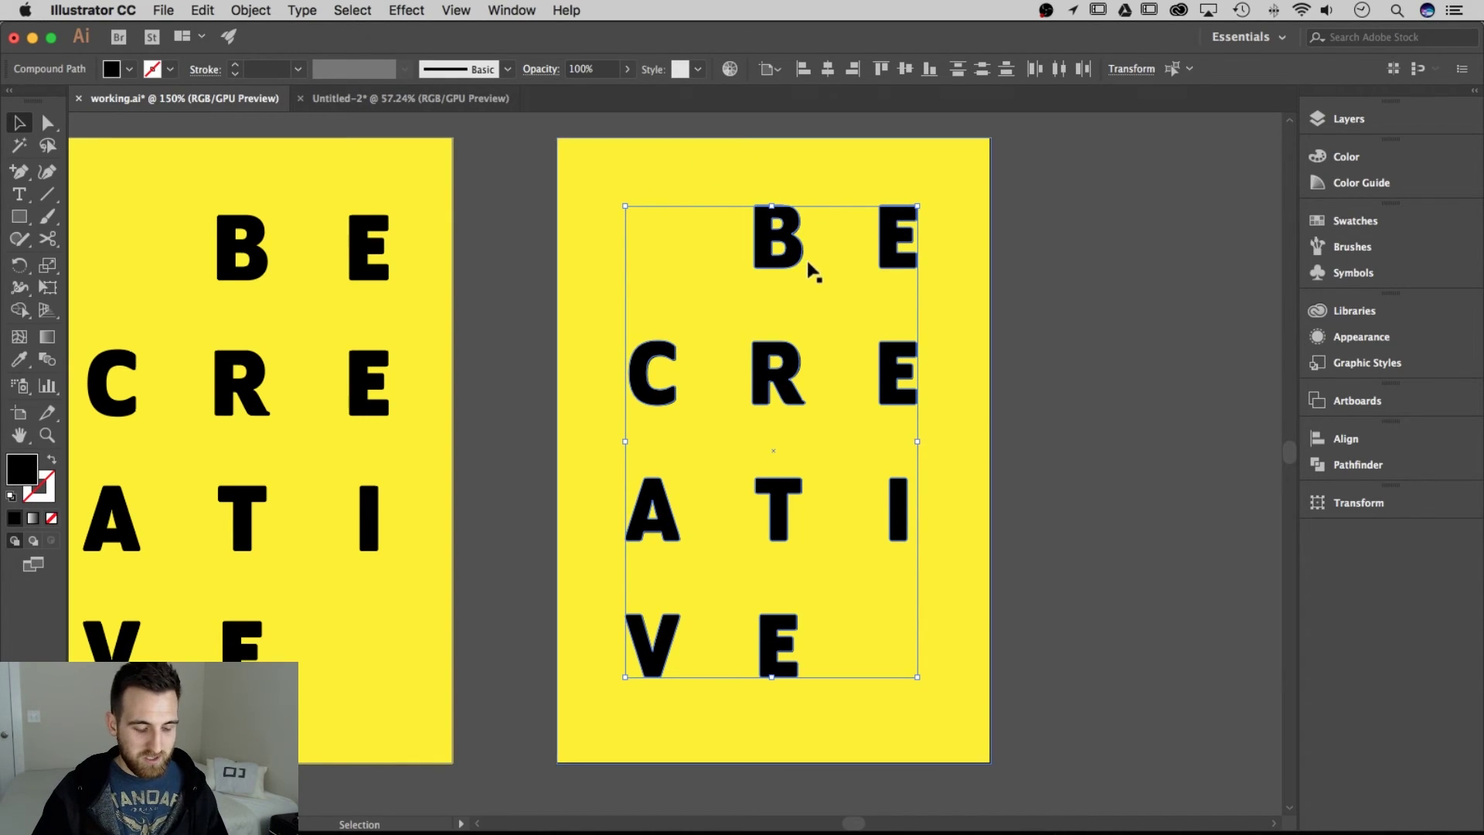
left_click(1080, 252)
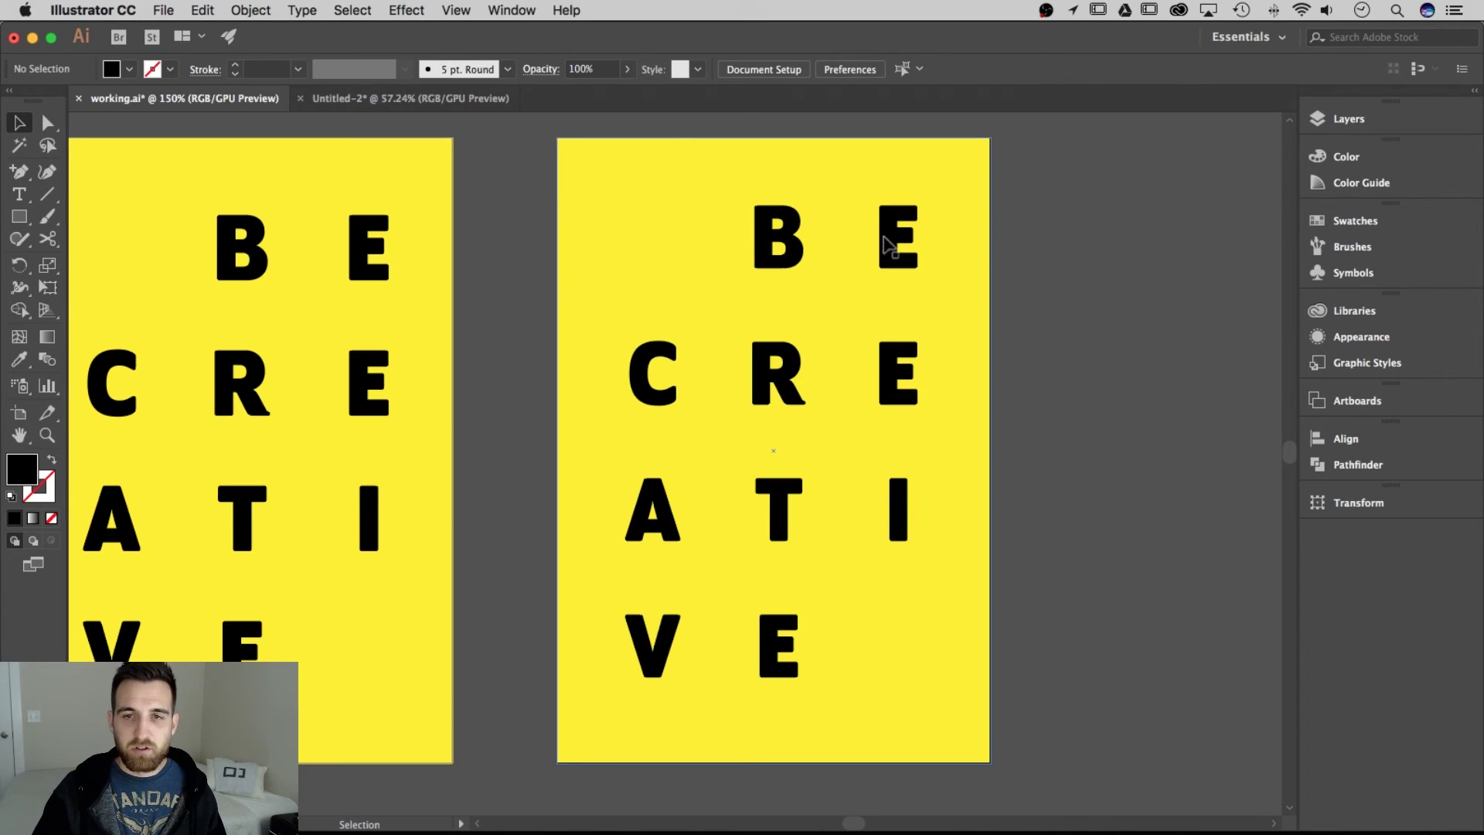
left_click_drag(887, 248, 948, 265)
key("super+z")
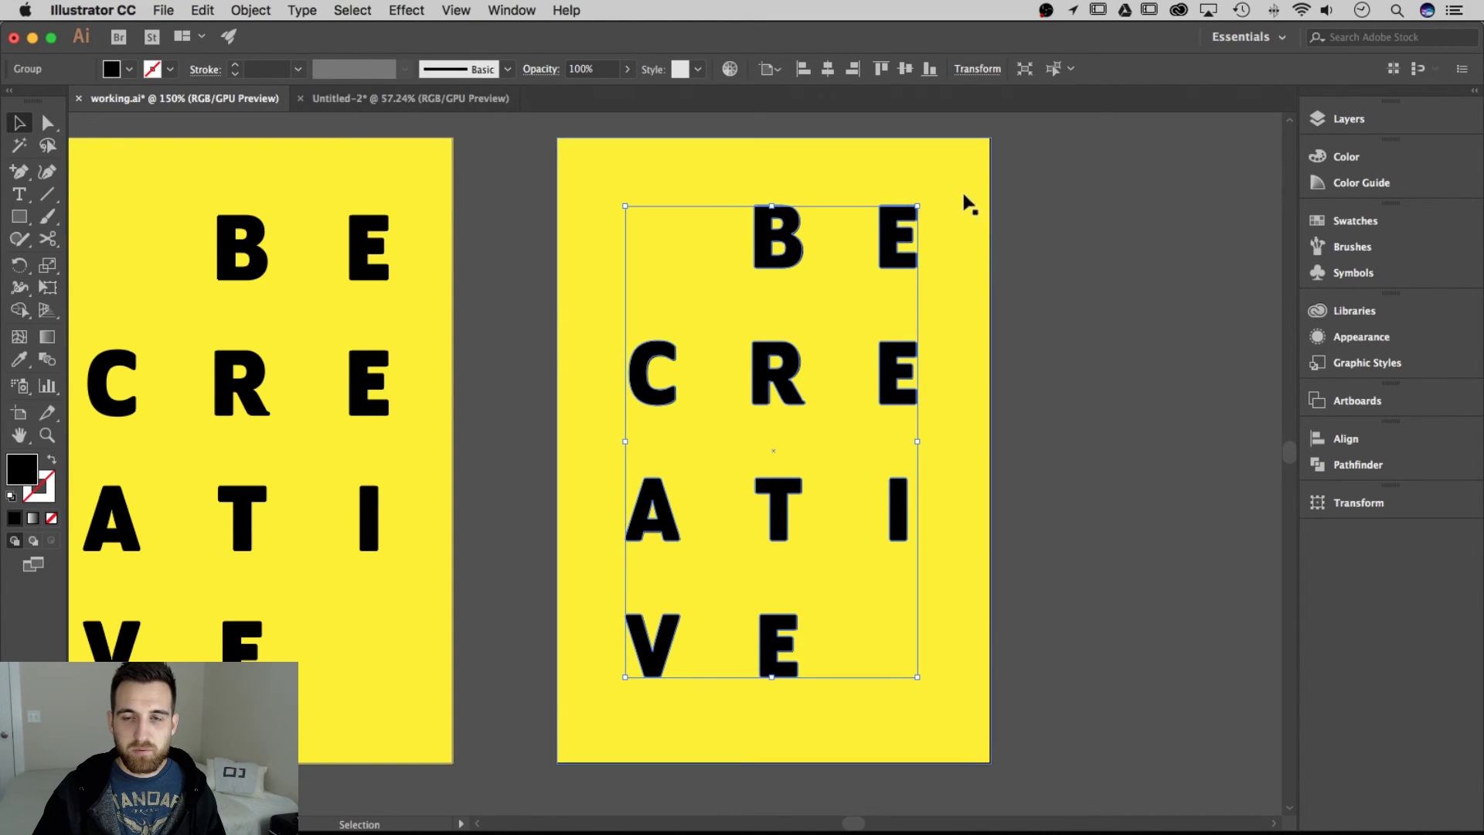
Centre the letter group horizontally and vertically on the yellow background.
left_click(966, 158, "shift")
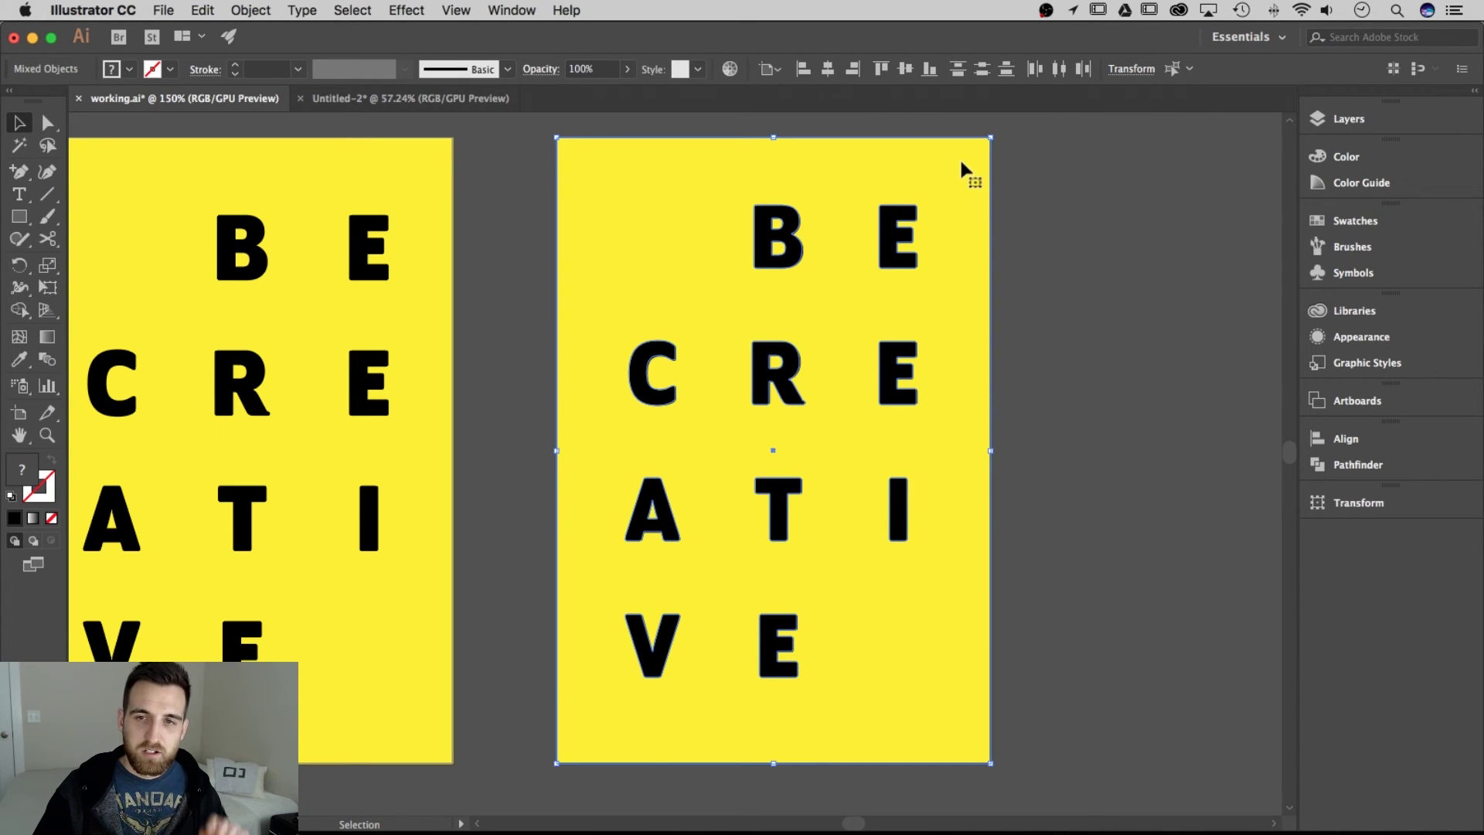
left_click(963, 164)
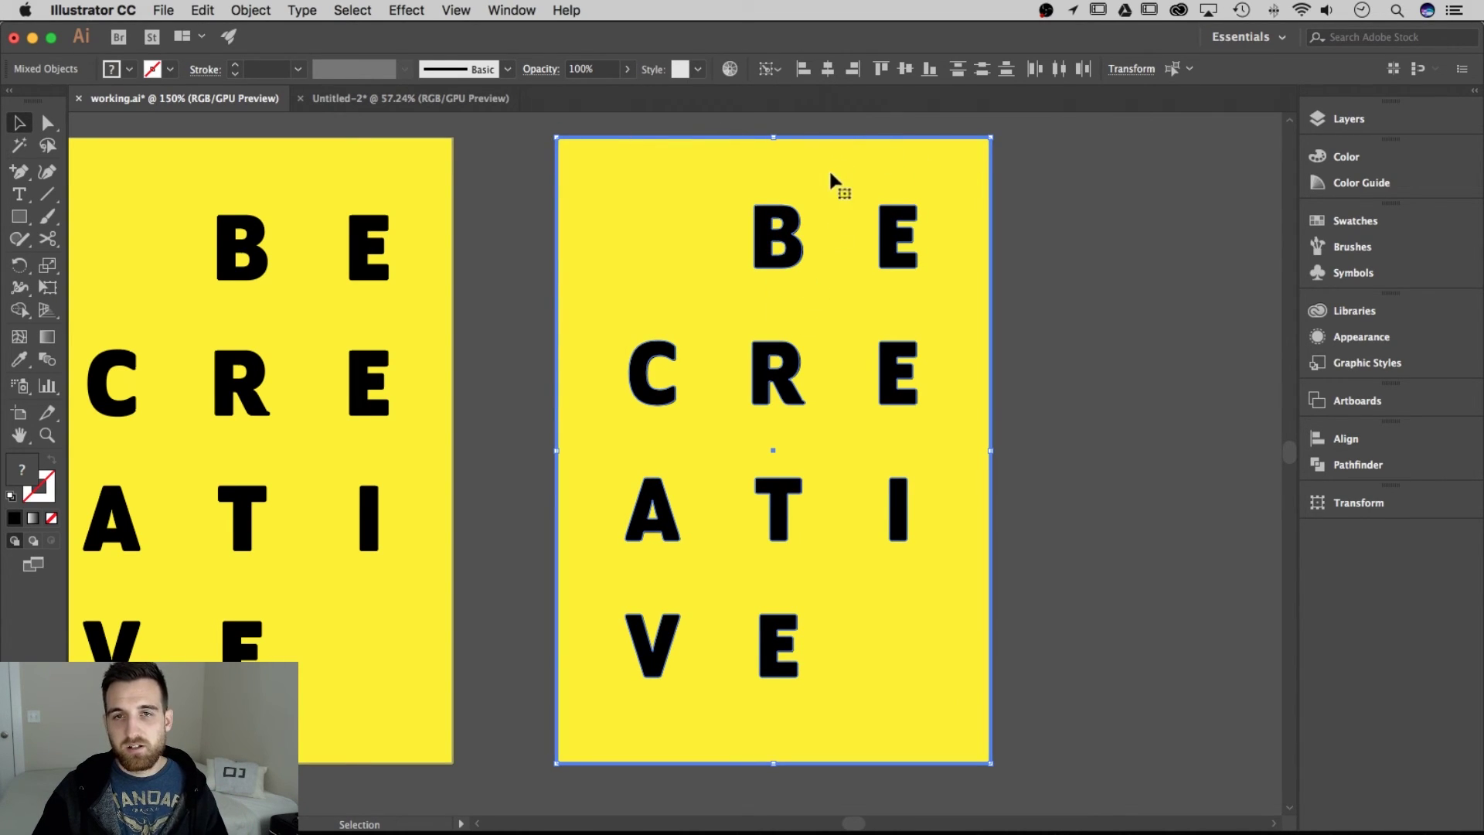
left_click(829, 69)
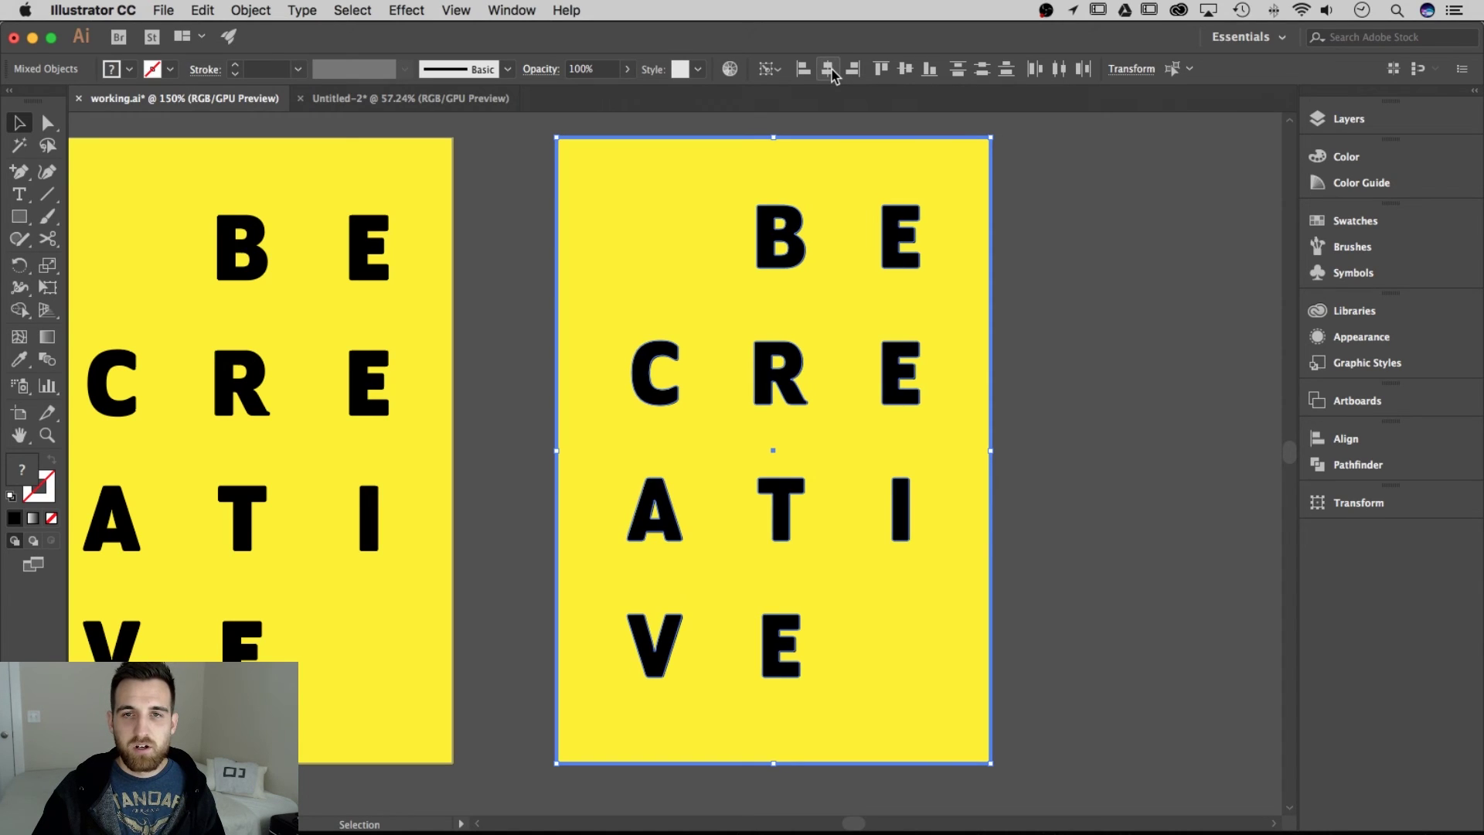
left_click(905, 69)
left_click(1078, 205)
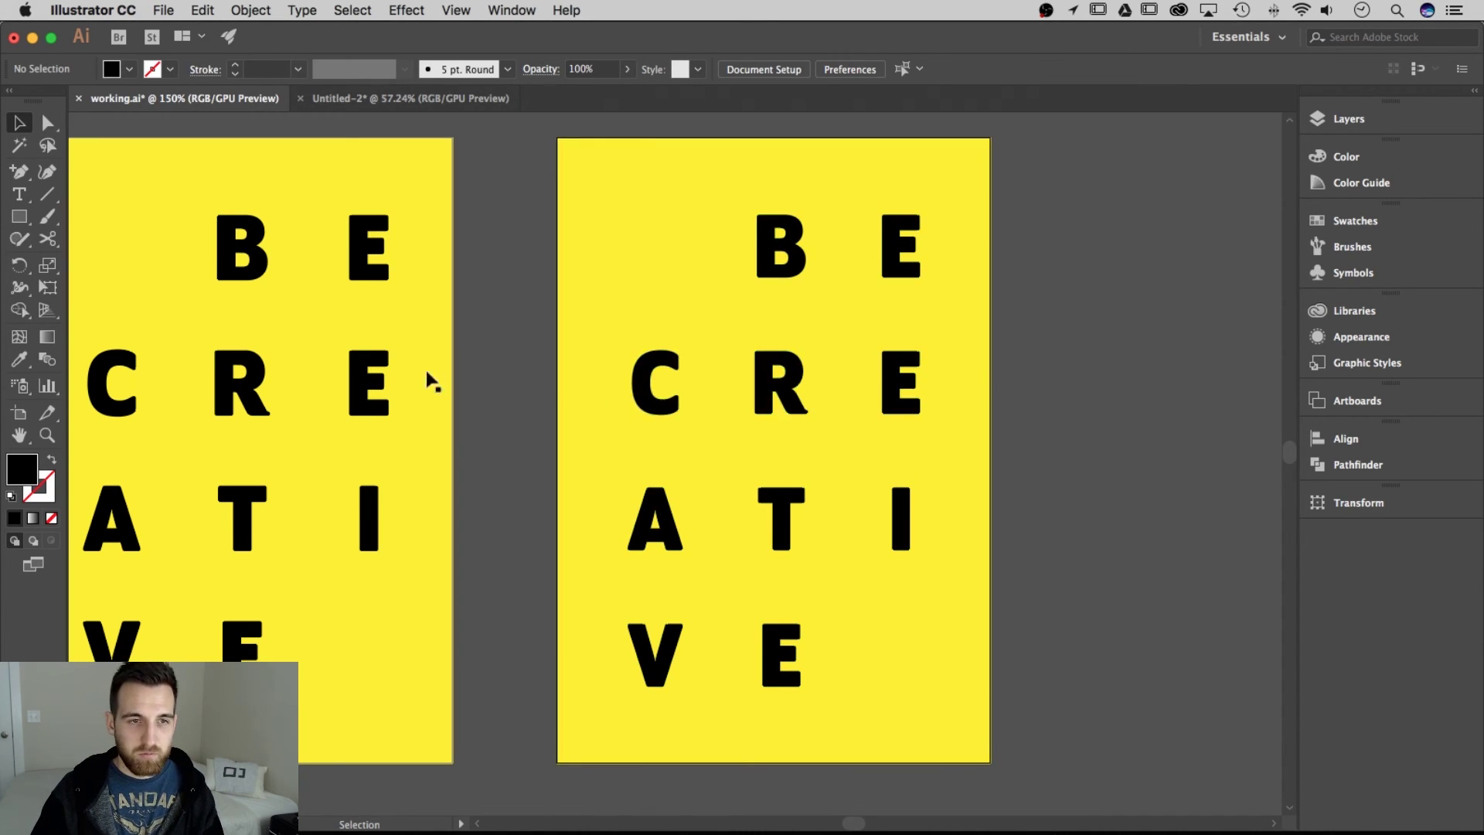
left_click_drag(493, 265, 646, 273)
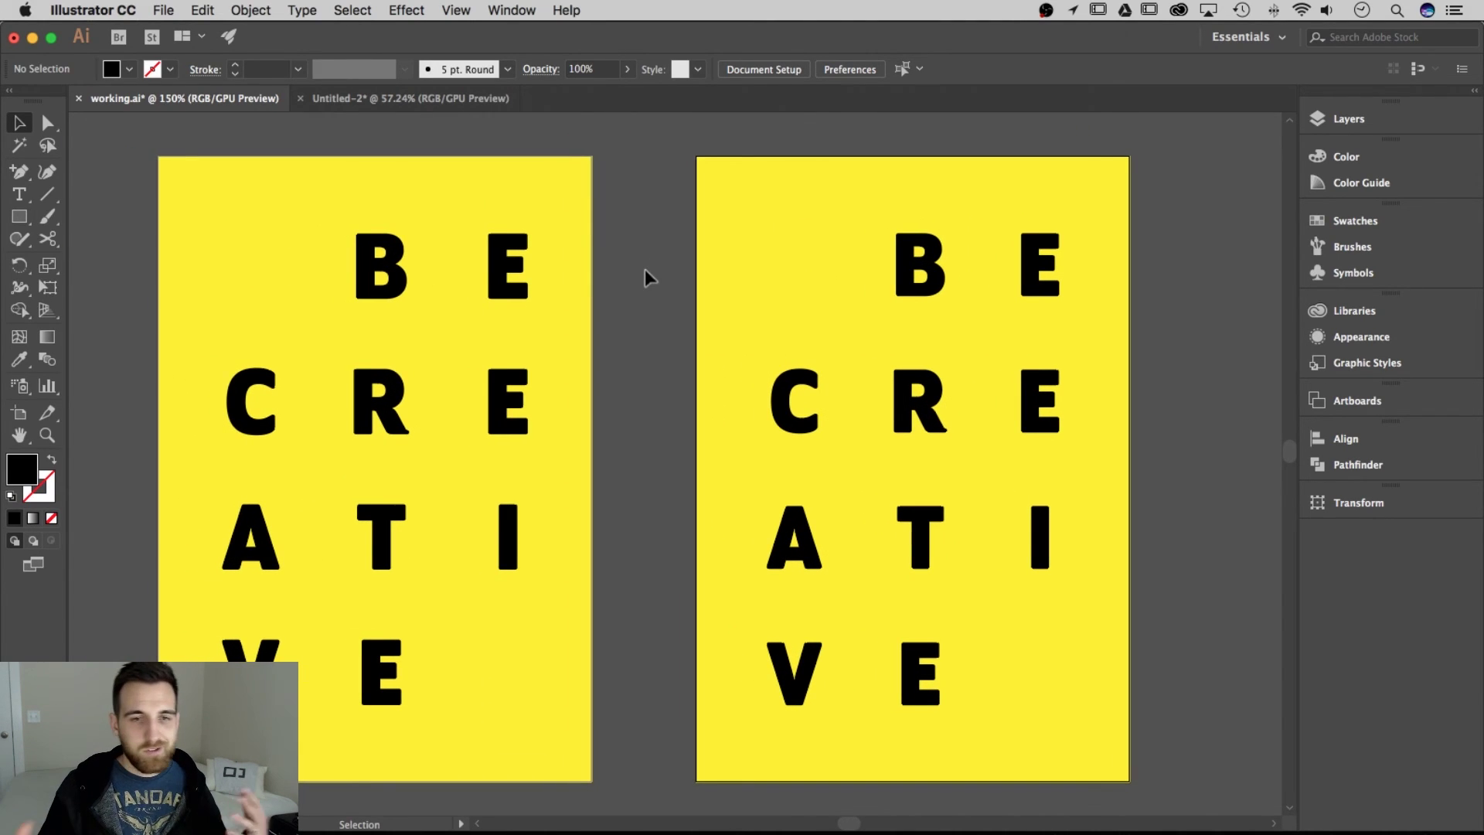